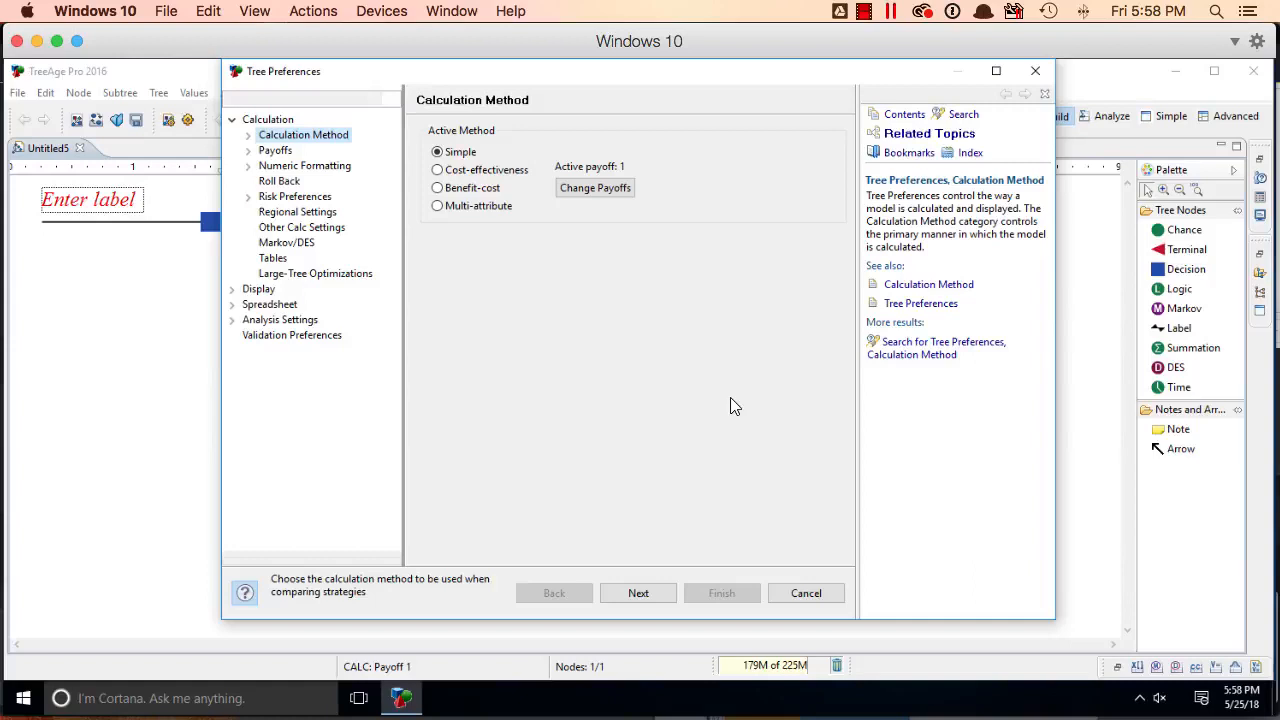
# Step: Set the tree's calculation method to Cost-effectiveness with a willingness to pay of 50000
pyautogui.click(510, 172)
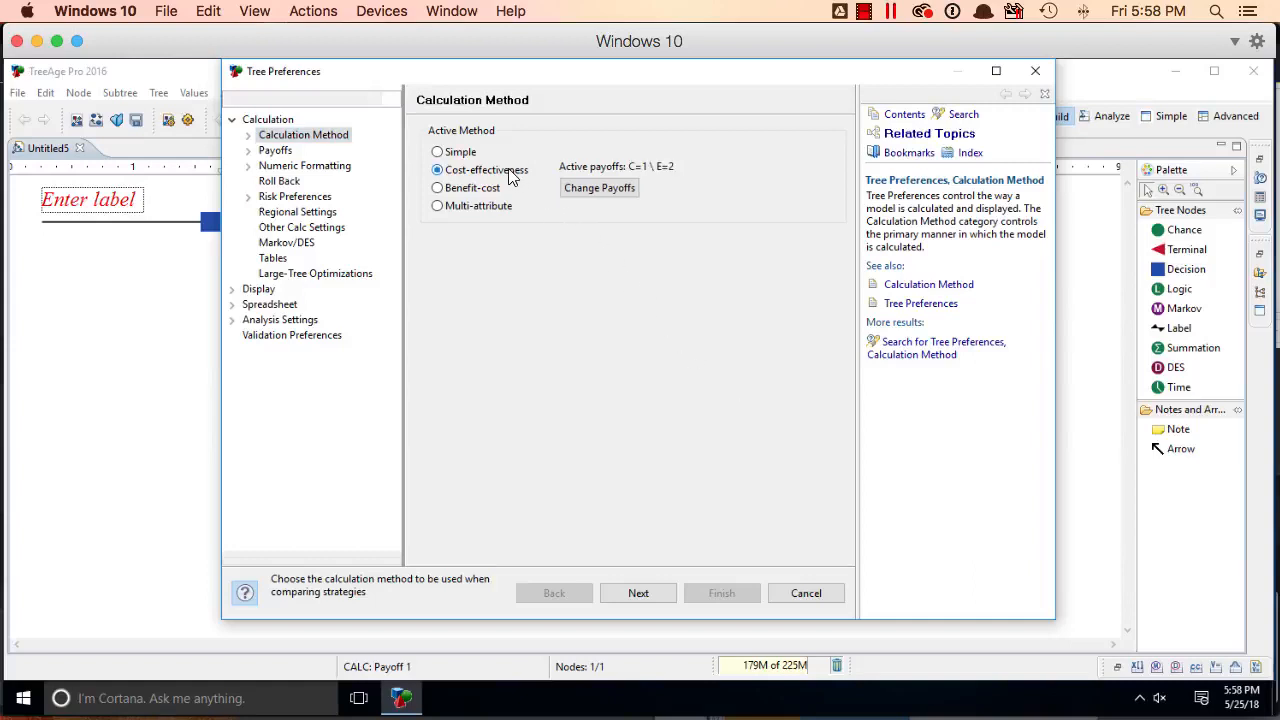
pyautogui.click(651, 592)
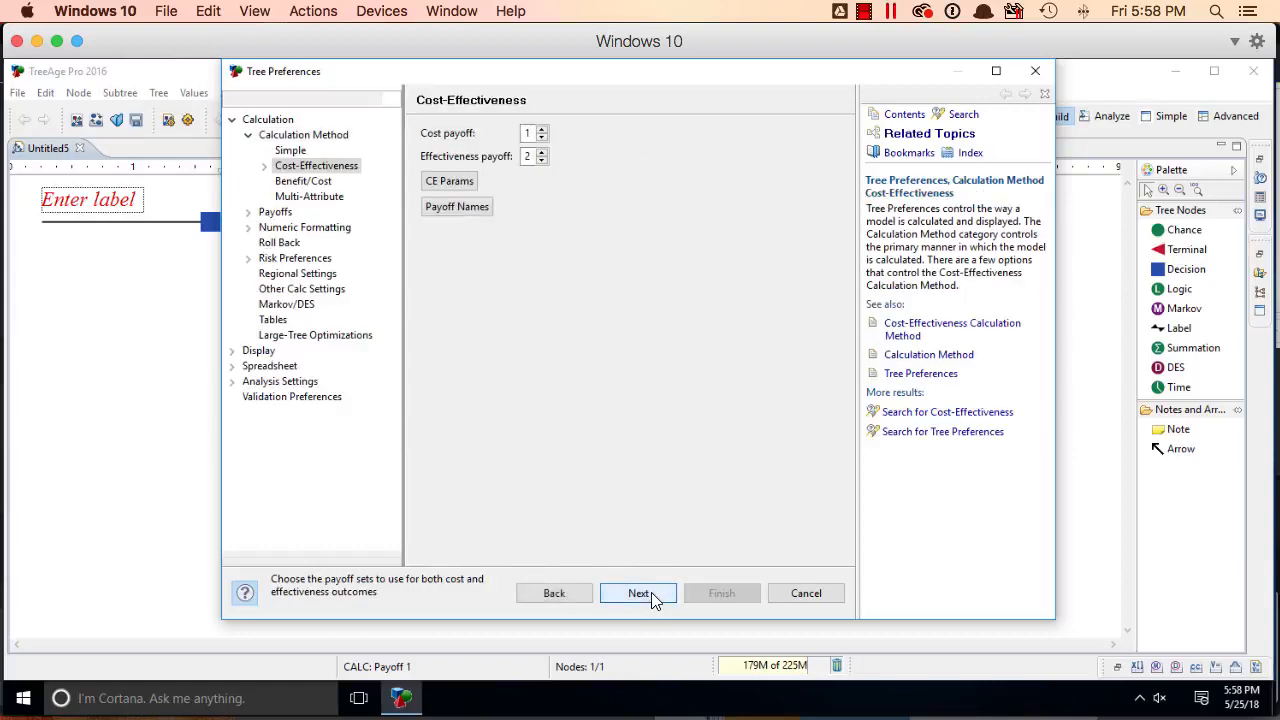
pyautogui.click(651, 593)
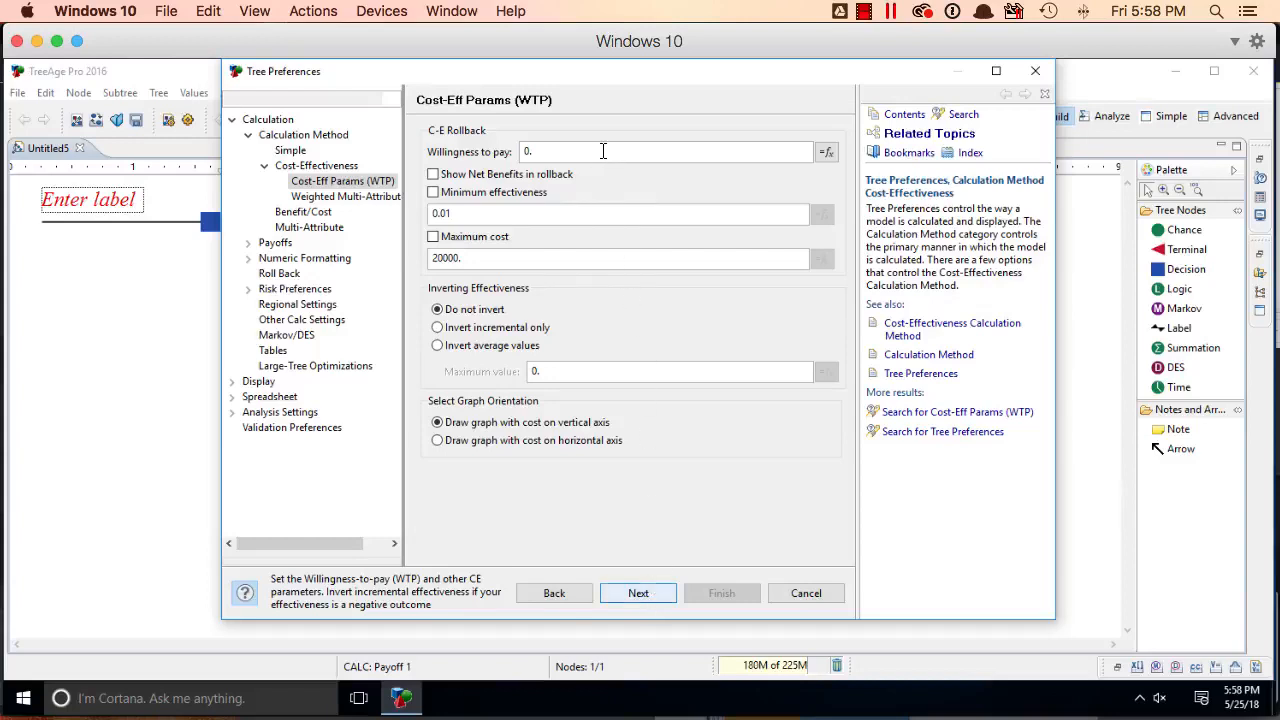
pyautogui.click(603, 151)
pyautogui.press('BackSpace')
pyautogui.press('BackSpace')
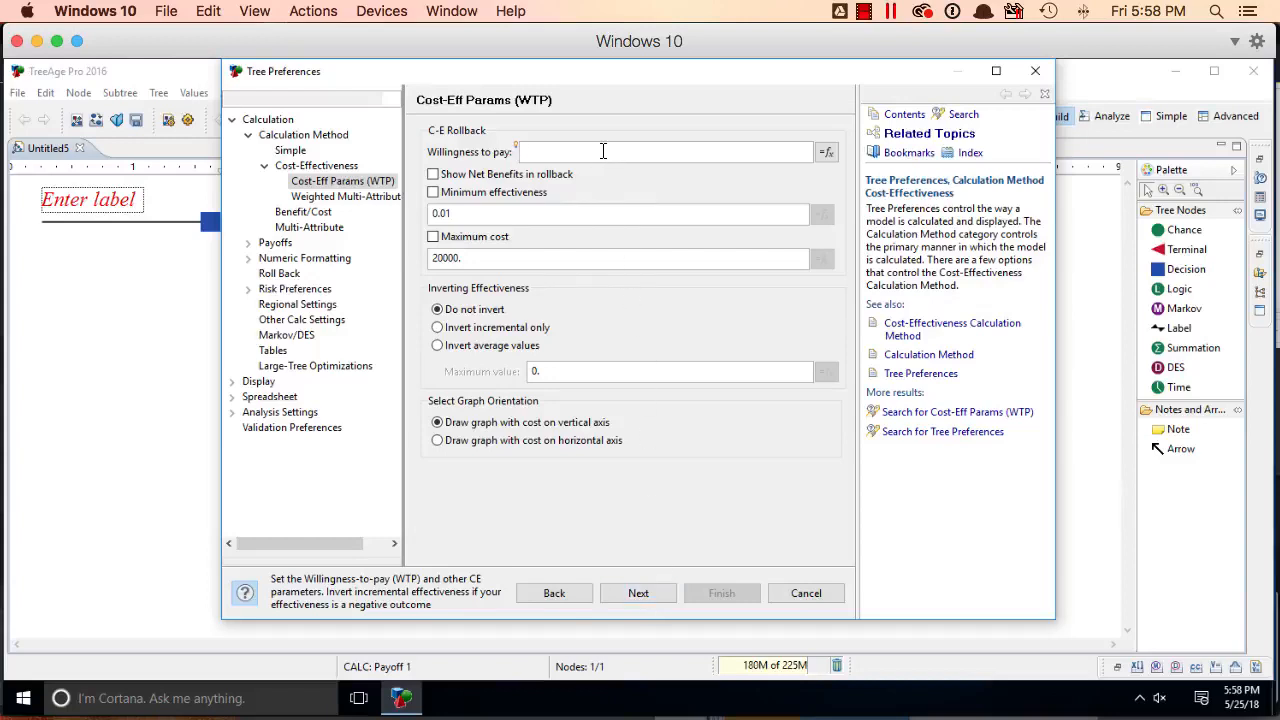
pyautogui.write('50000')
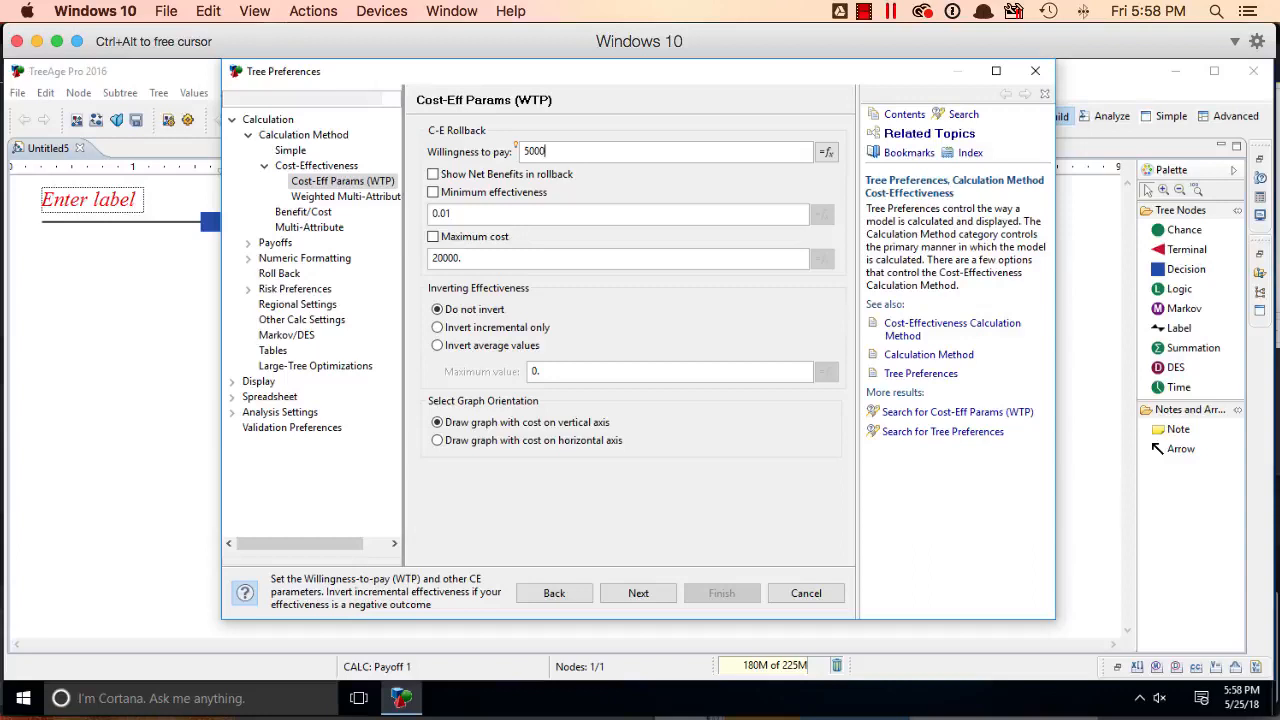
# Step: Enable custom payoff names, naming payoff 1 "cost ($)" and payoff 2 "effectiveness (QALY)"
pyautogui.click(637, 593)
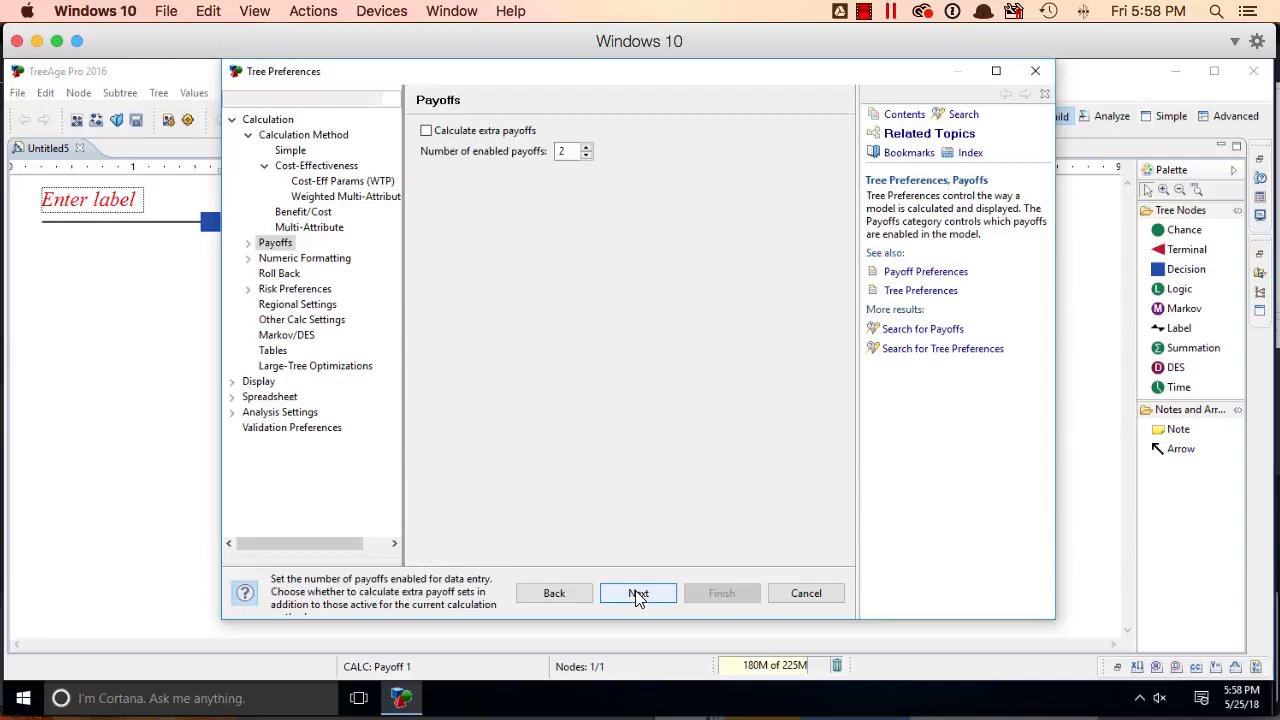
pyautogui.click(637, 593)
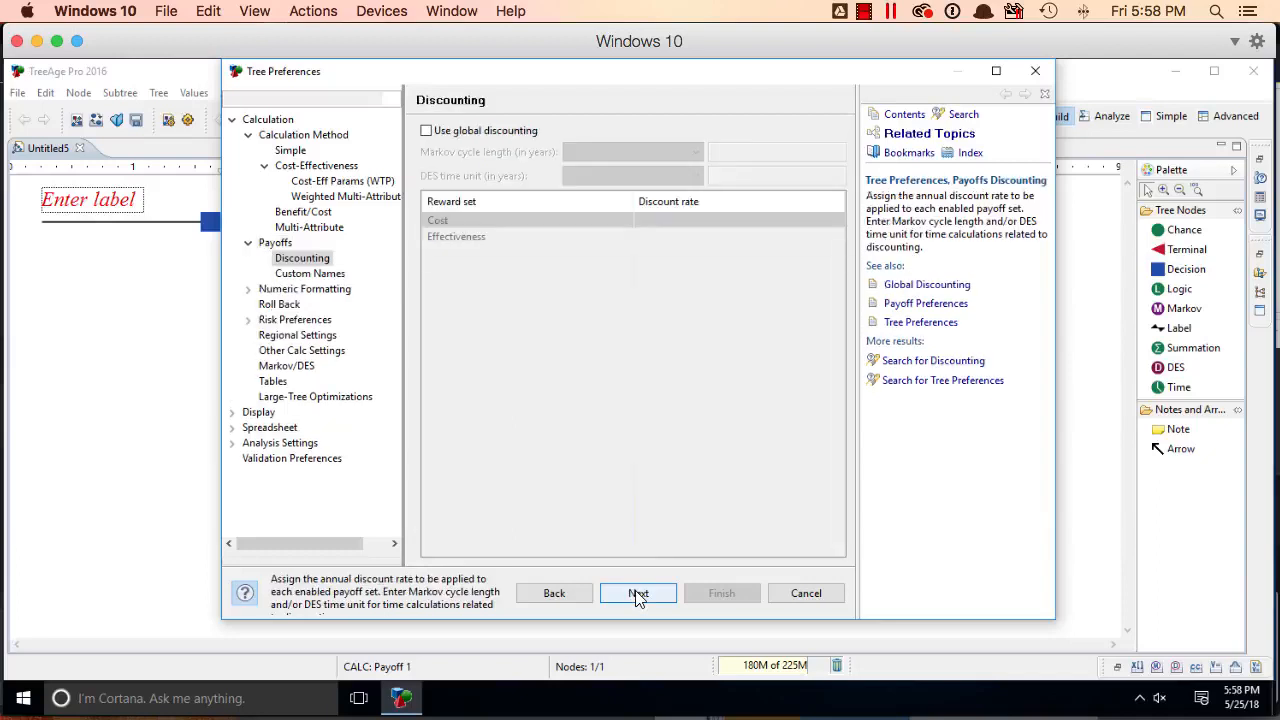
pyautogui.click(637, 593)
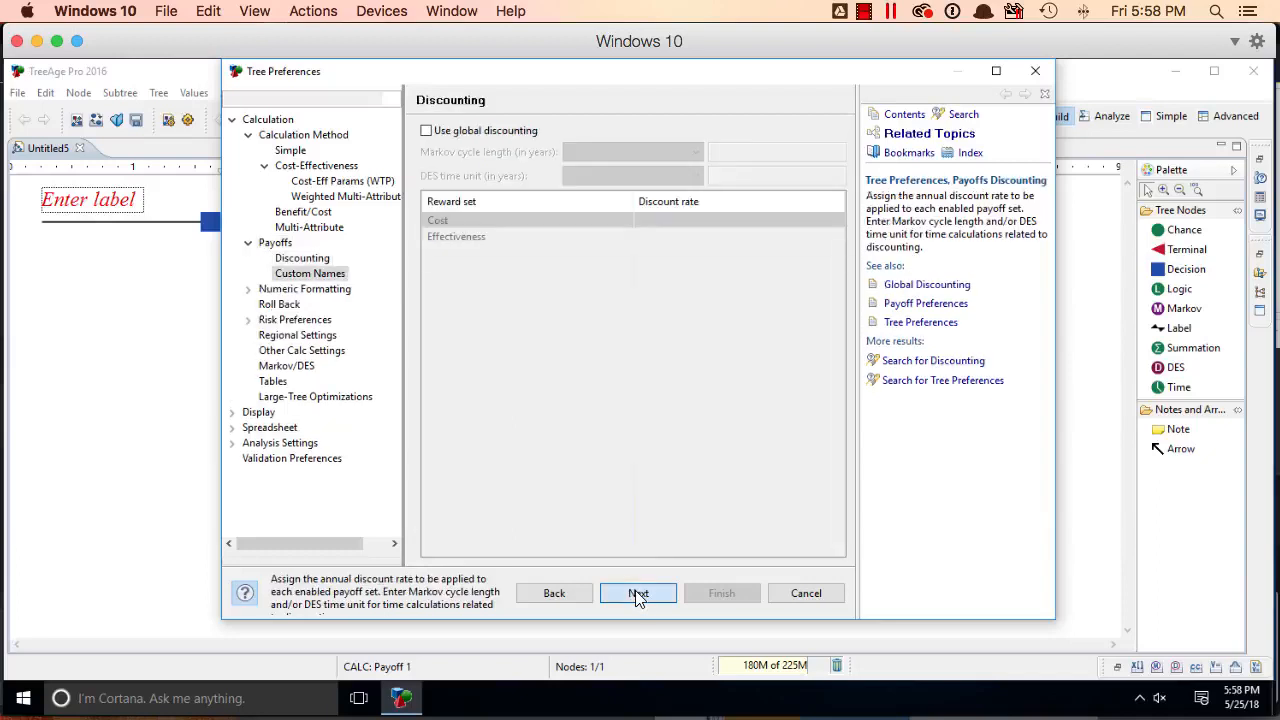
pyautogui.click(526, 134)
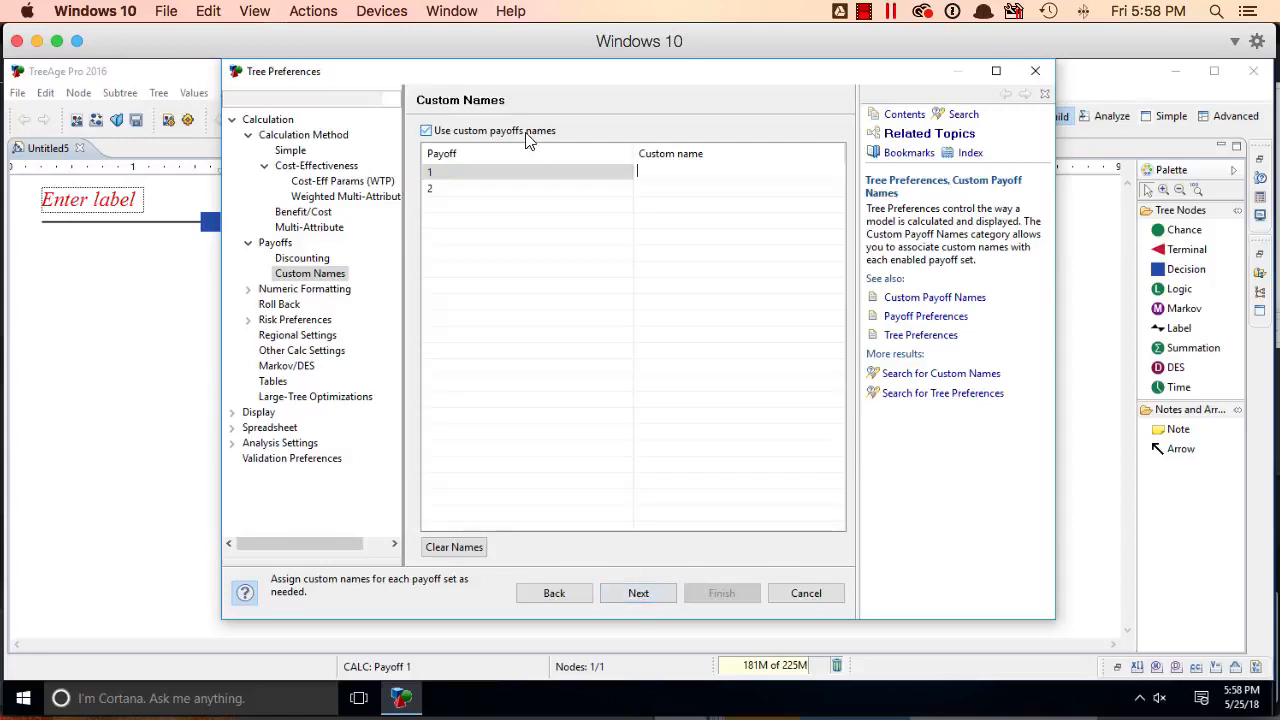
pyautogui.write('cost')
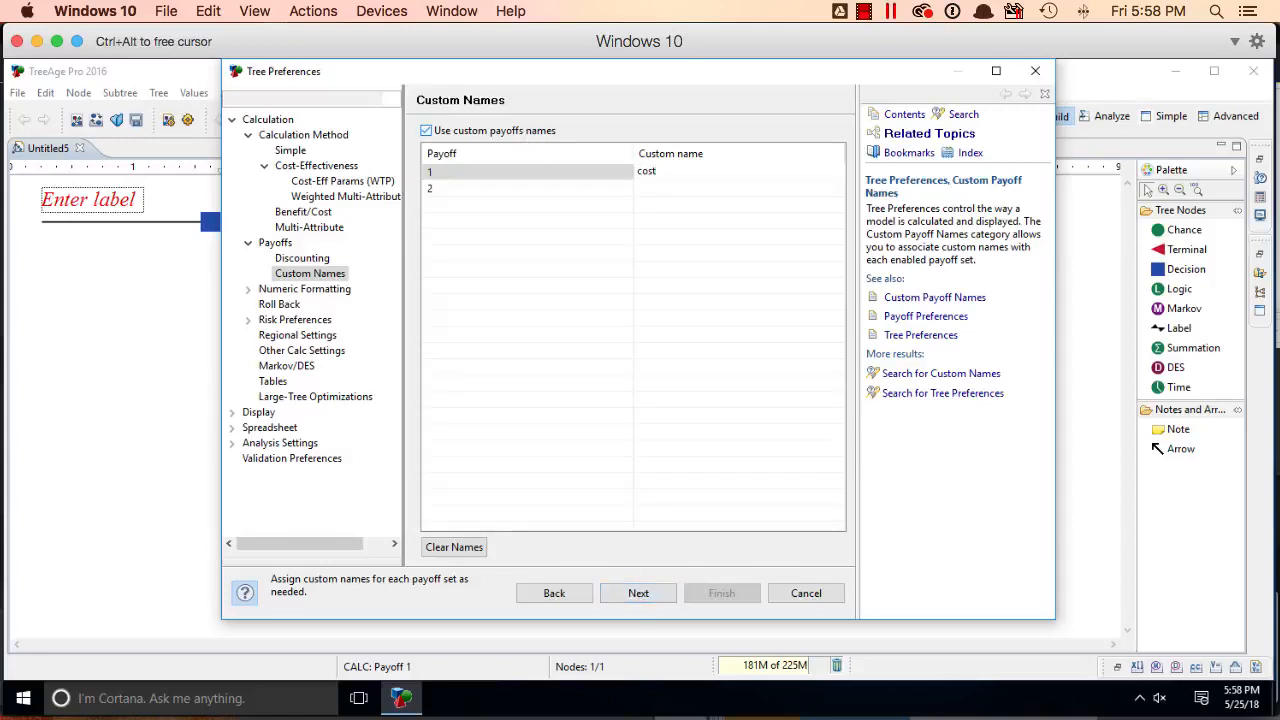
pyautogui.write(' ($)')
pyautogui.press('Tab')
pyautogui.write('eff')
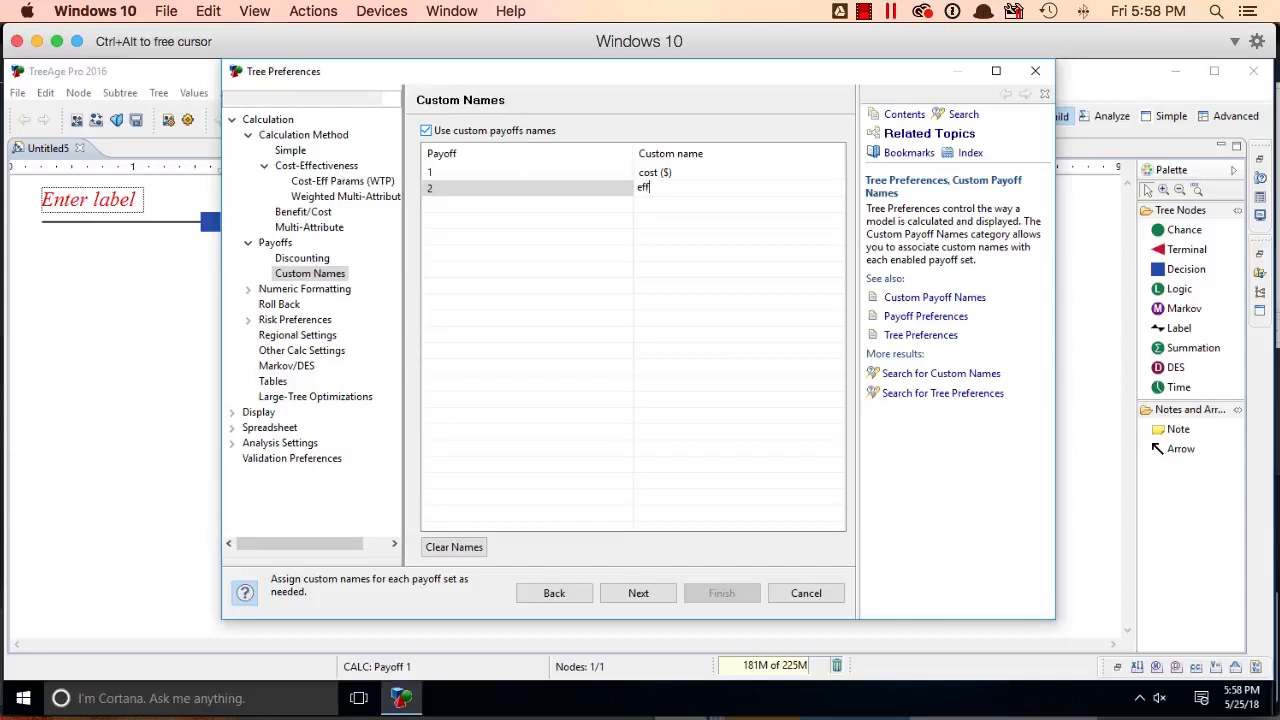
pyautogui.write('ectiveness (QALY)')
# Step: Format the cost payoff in Currency units and the effectiveness payoff with the custom suffix QALY, and apply the tree preferences
pyautogui.click(638, 593)
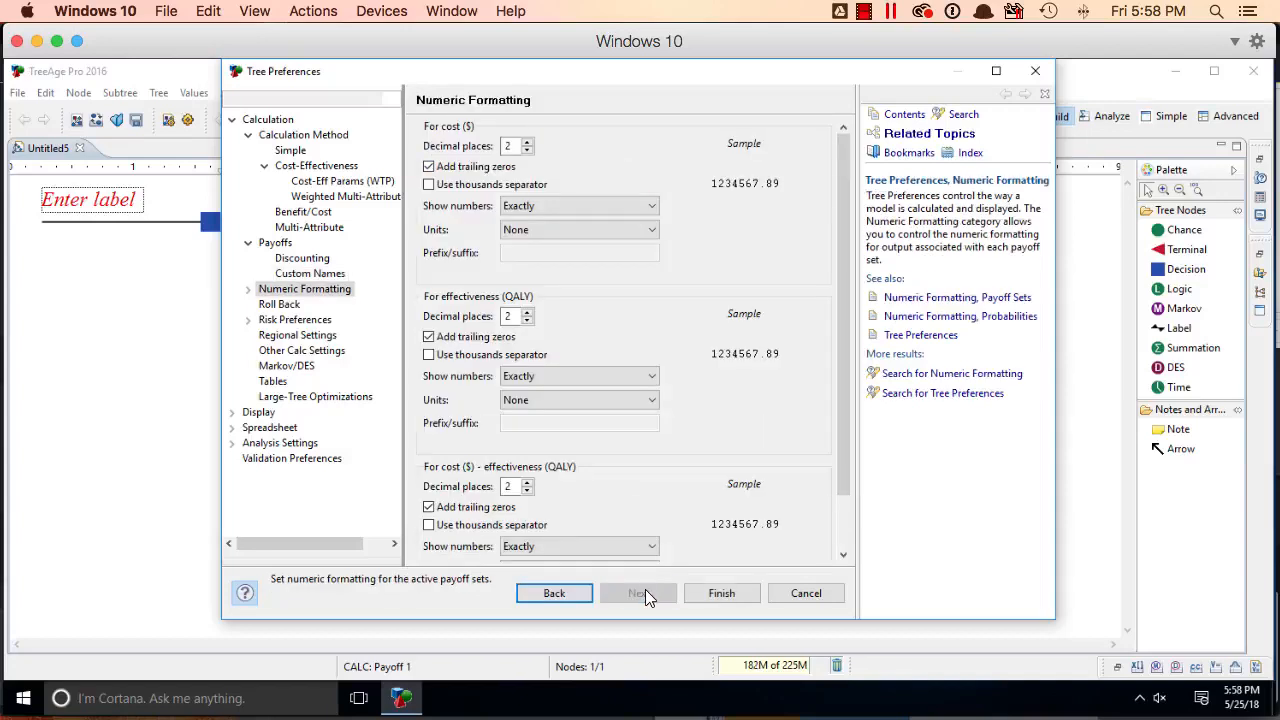
pyautogui.click(613, 232)
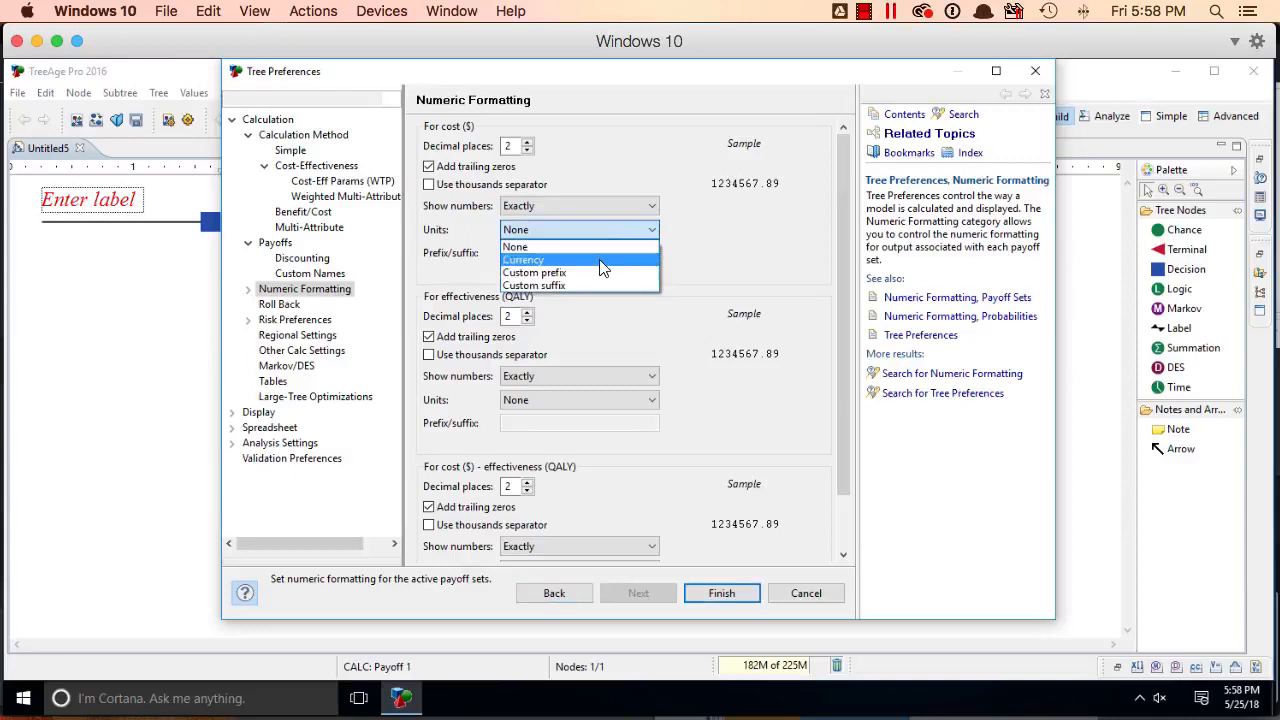
pyautogui.click(603, 266)
pyautogui.click(581, 399)
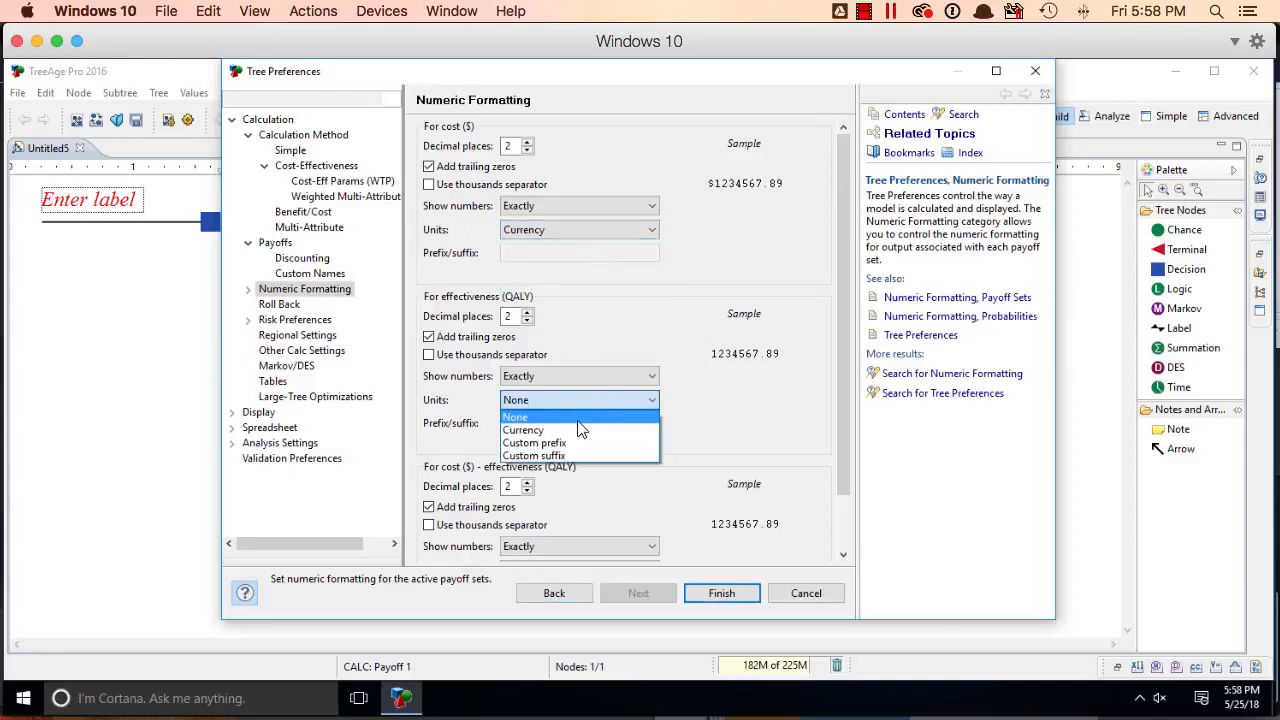
pyautogui.click(573, 458)
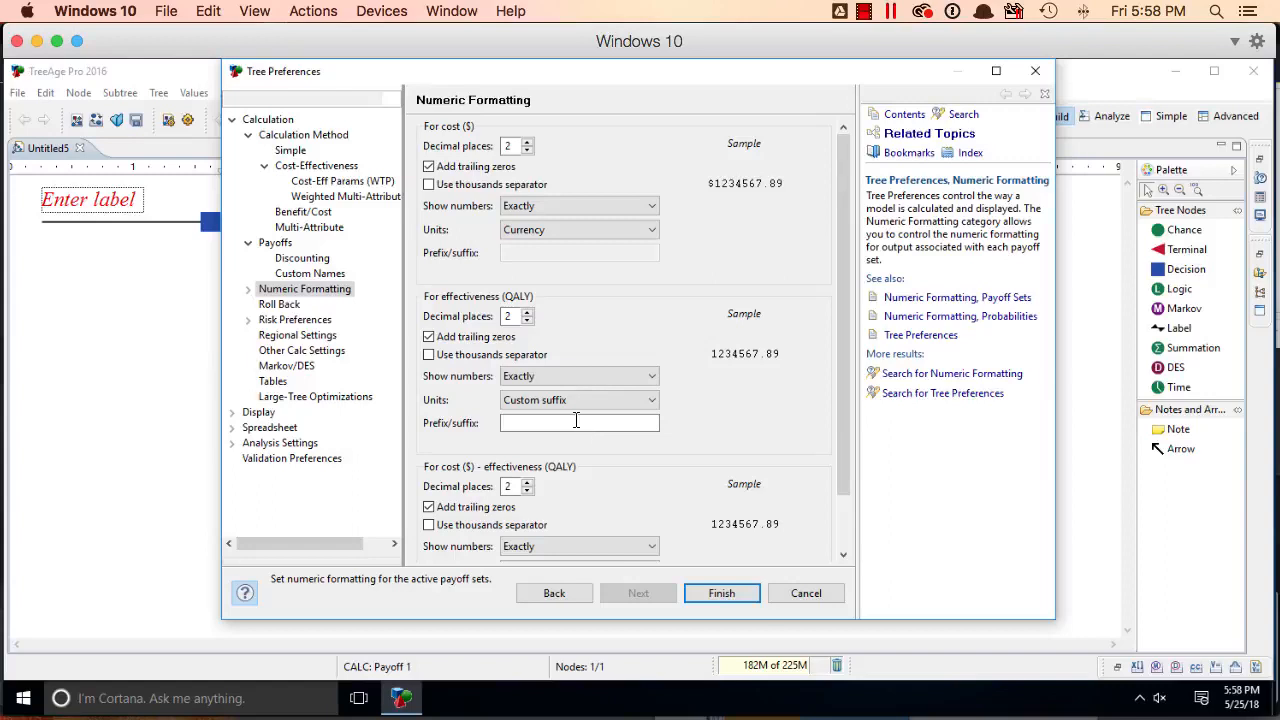
pyautogui.click(576, 421)
pyautogui.write('QALY')
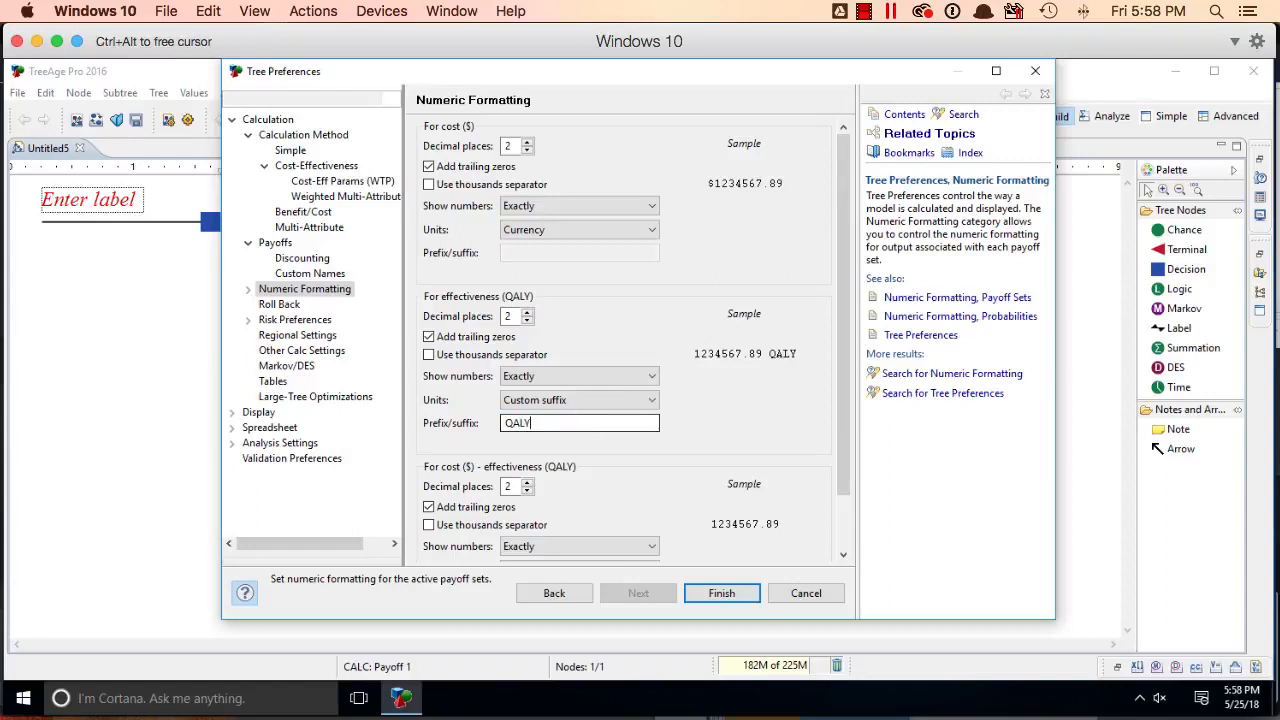
pyautogui.click(720, 593)
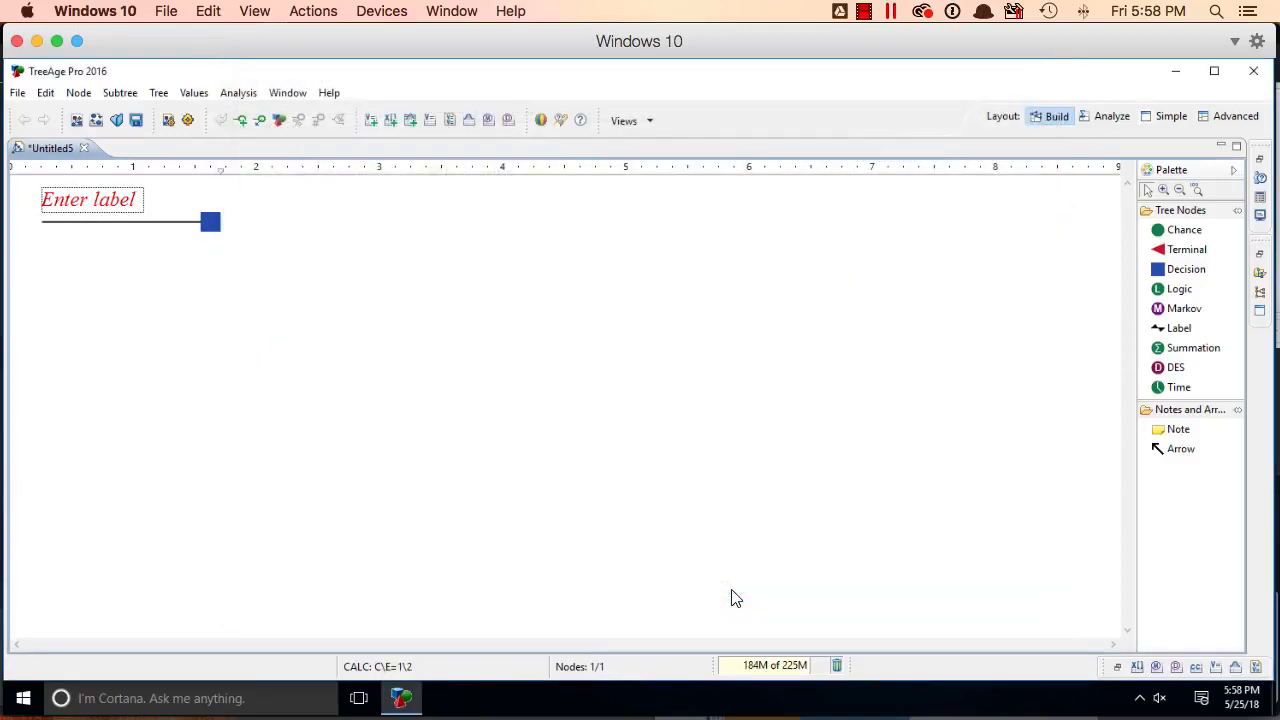
# Step: Show the Variable Properties view for the tree
pyautogui.click(294, 94)
pyautogui.moveTo(321, 157)
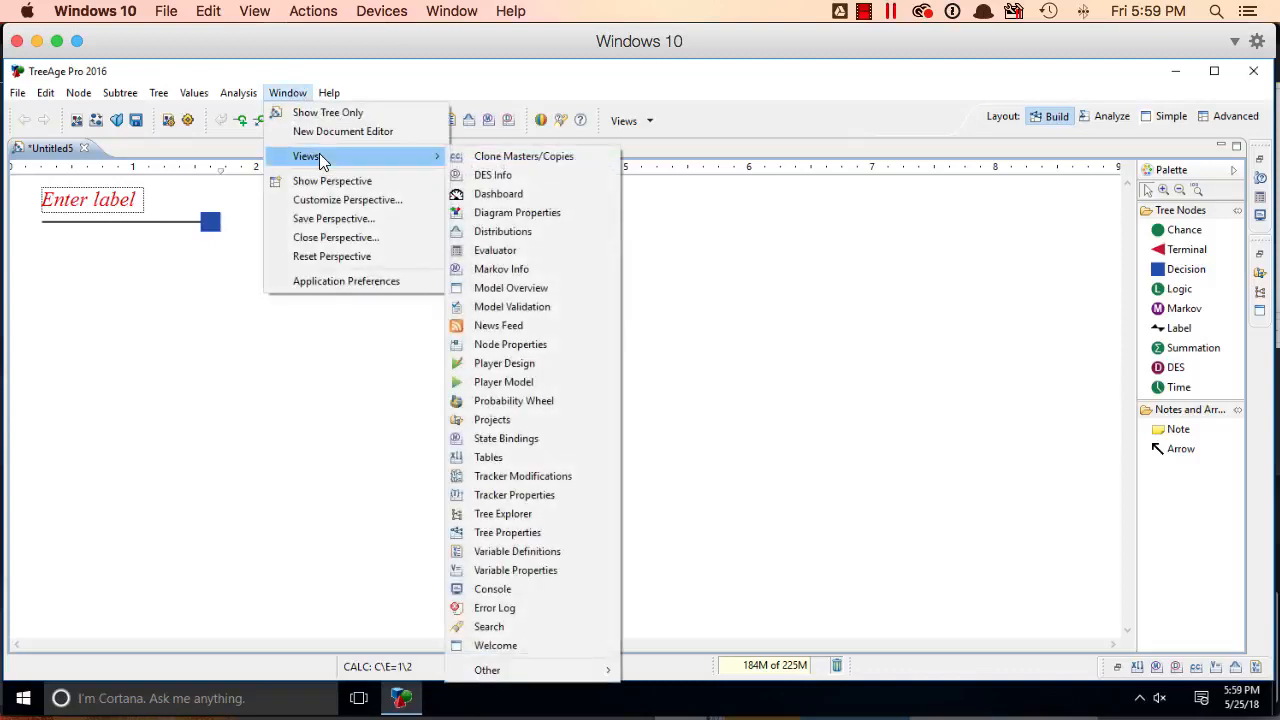
pyautogui.click(533, 570)
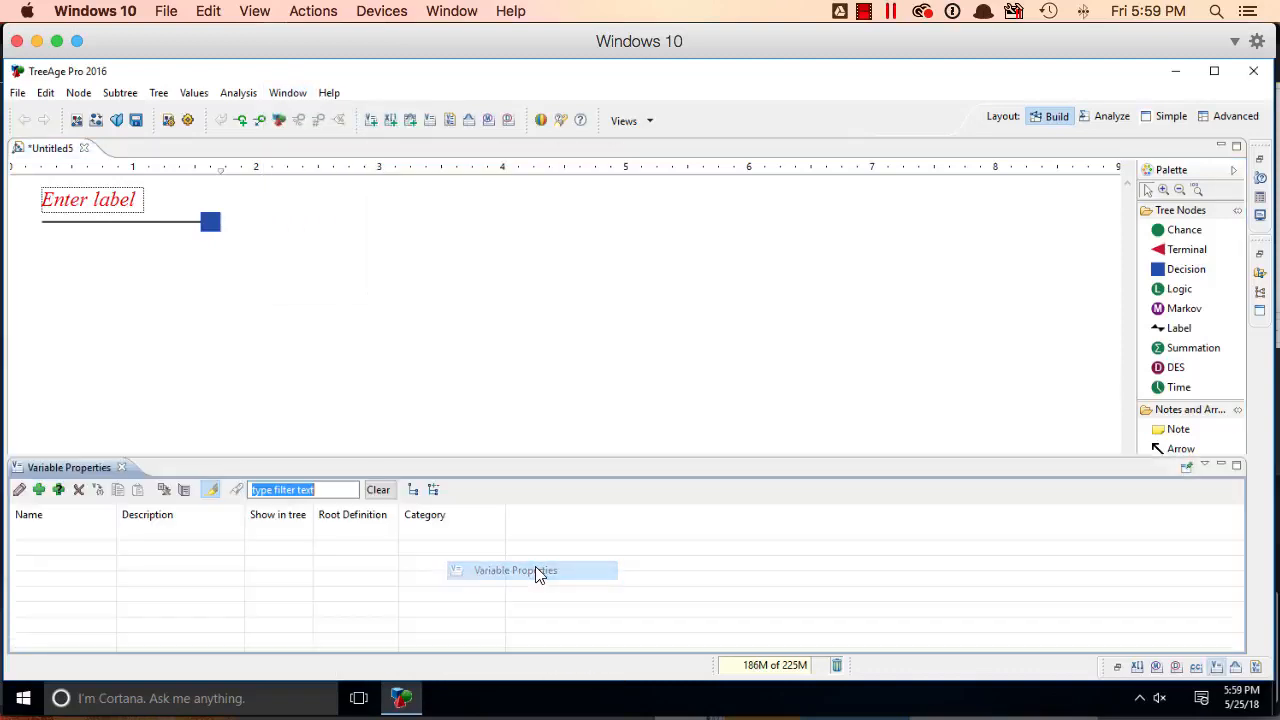
# Step: Add a variable named people, described as "number of people who inject drugs in the community", with root definition 2000
pyautogui.click(39, 491)
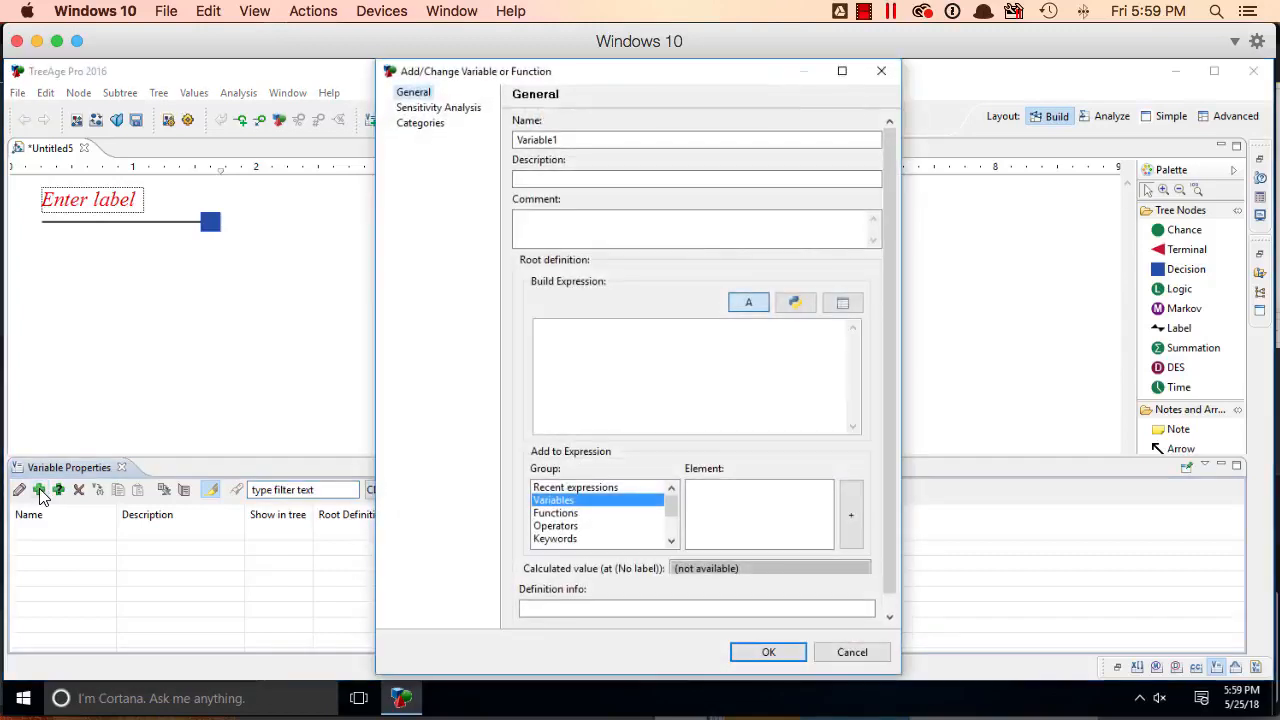
pyautogui.doubleClick(620, 136)
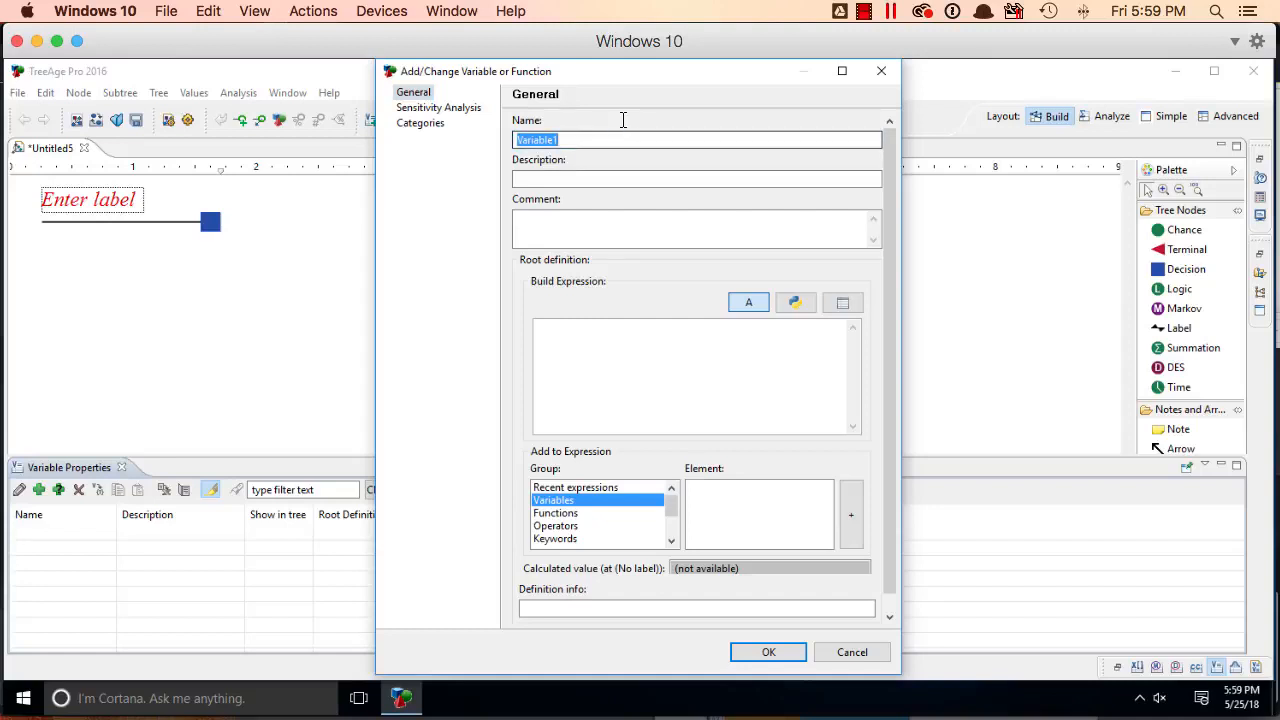
pyautogui.write('people')
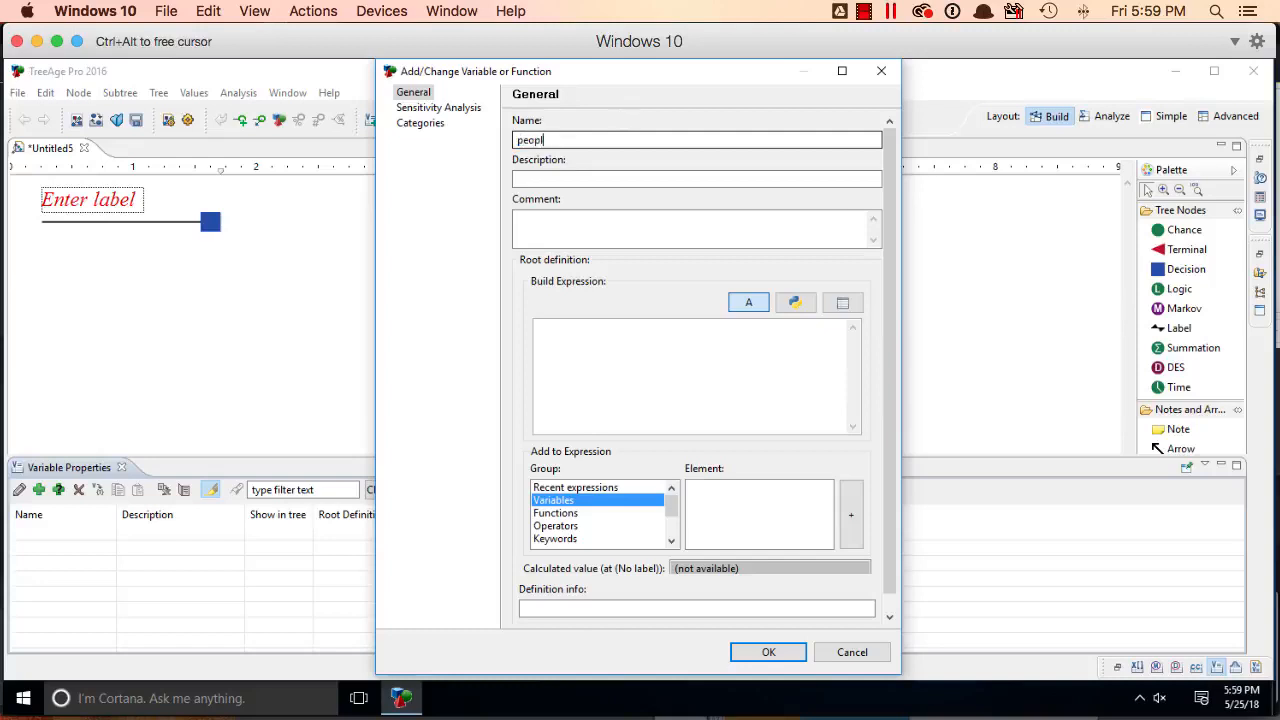
pyautogui.press('Tab')
pyautogui.write('number of people ')
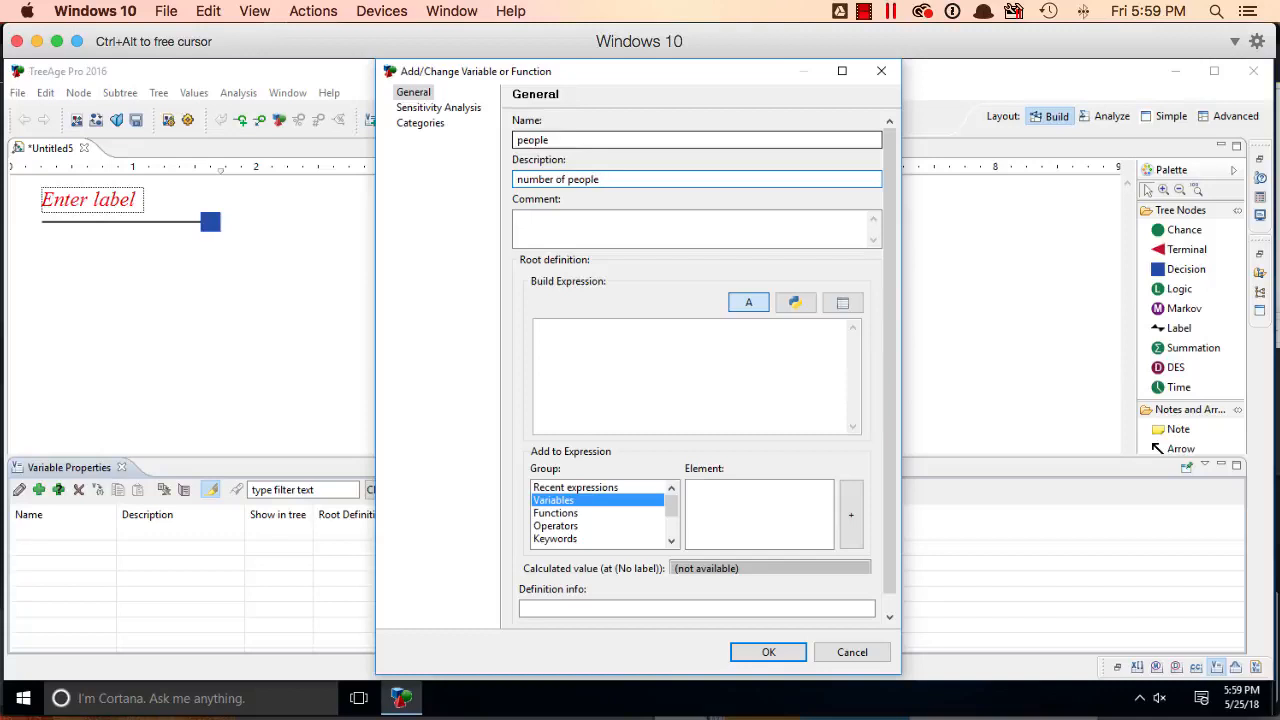
pyautogui.write('who inject drugs in the community')
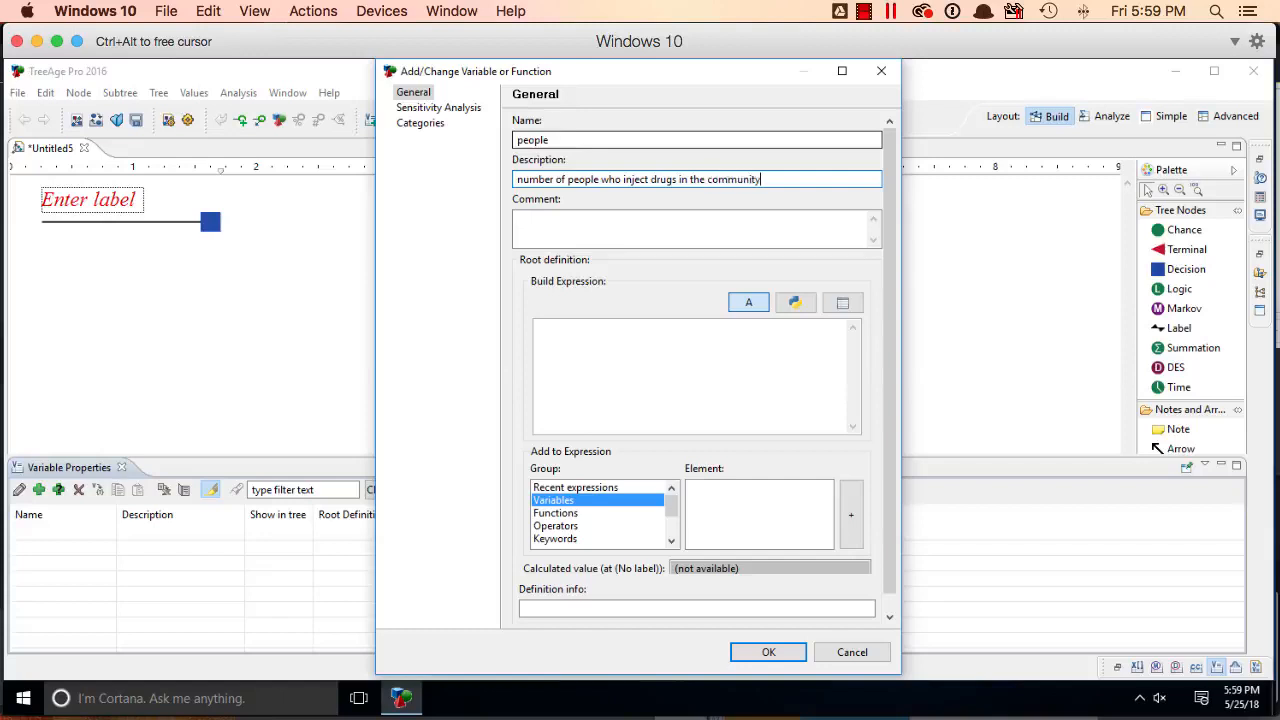
pyautogui.click(611, 346)
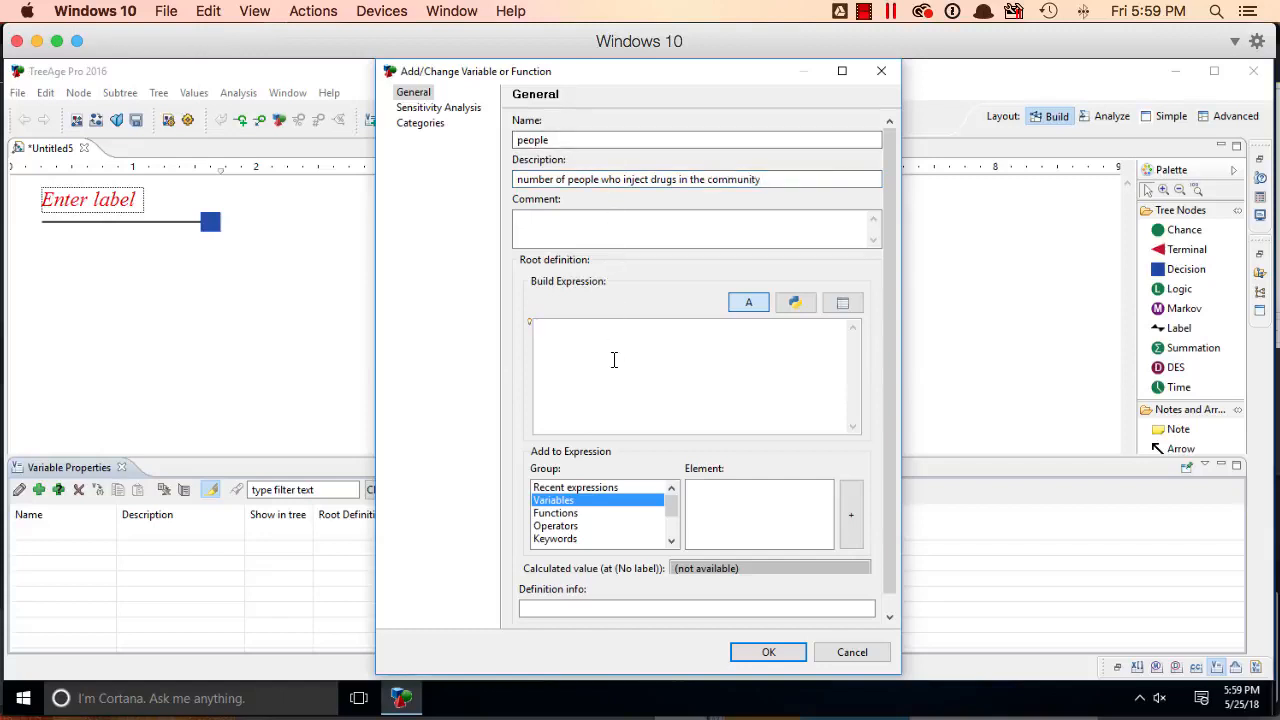
pyautogui.write('2000')
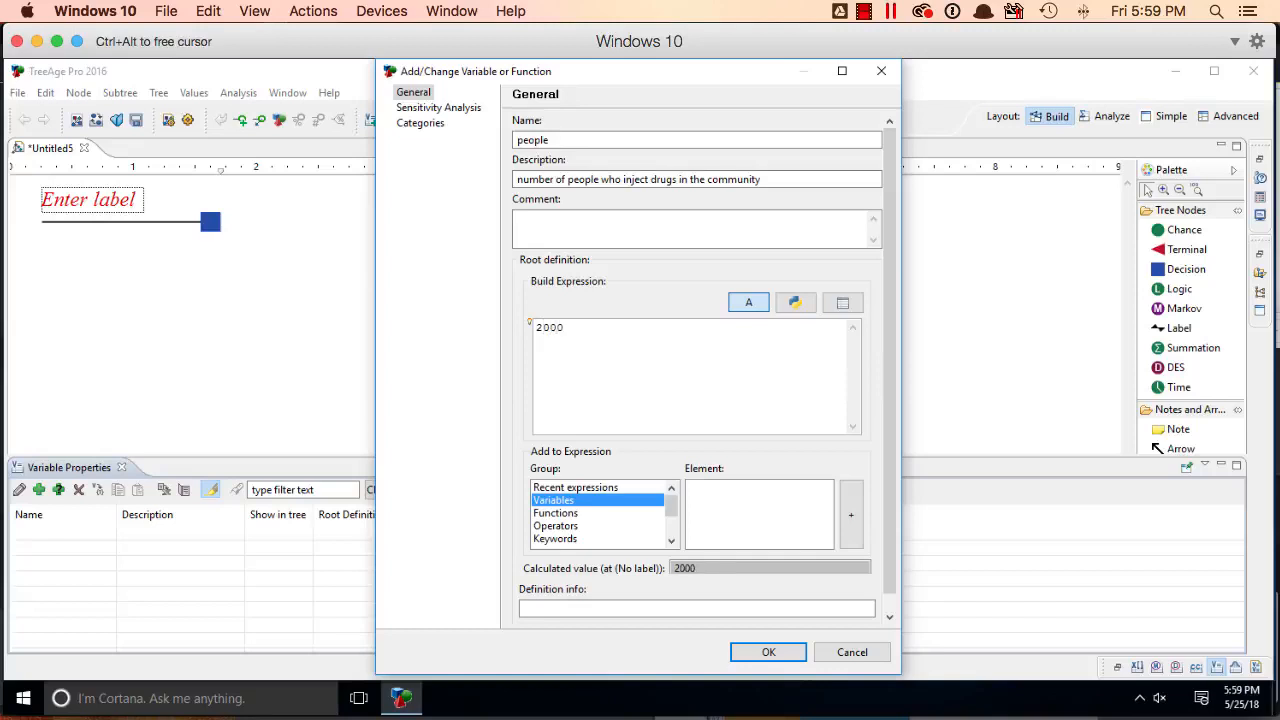
pyautogui.click(760, 657)
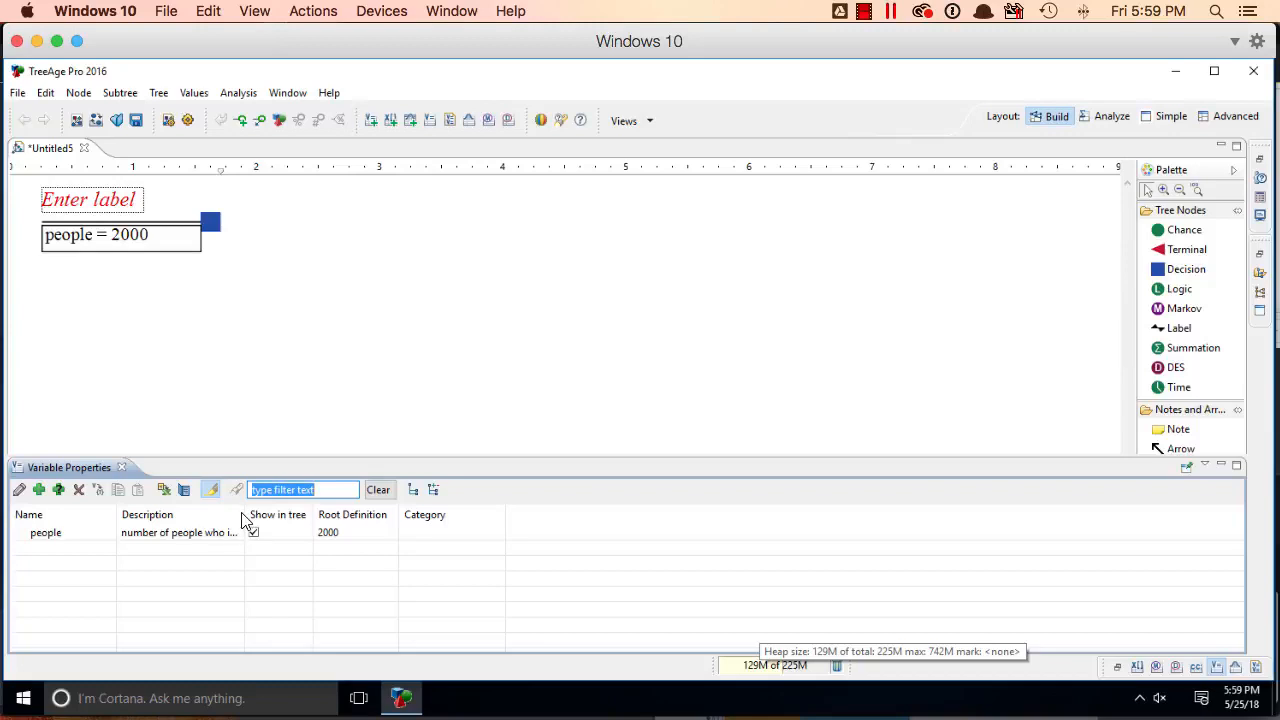
# Step: Widen the Description and Root Definition columns of the variable table
pyautogui.moveTo(245, 516); pyautogui.dragTo(410, 513)
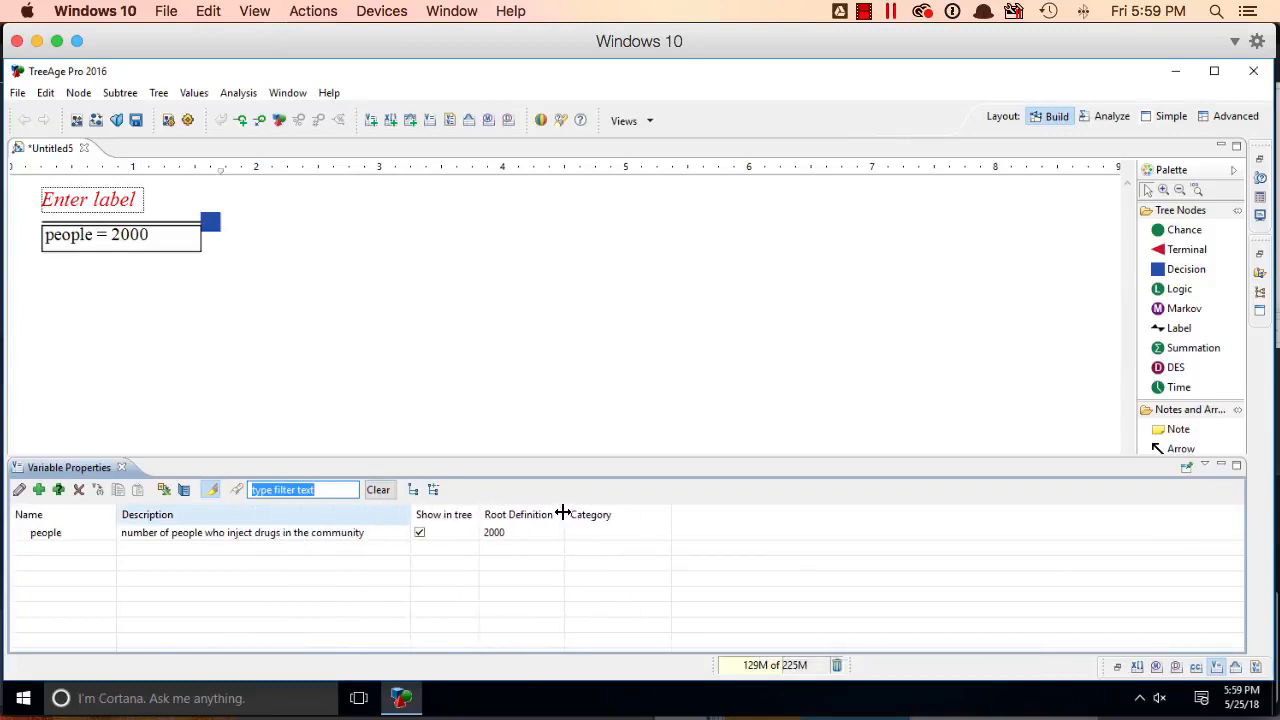
pyautogui.moveTo(563, 513); pyautogui.dragTo(724, 508)
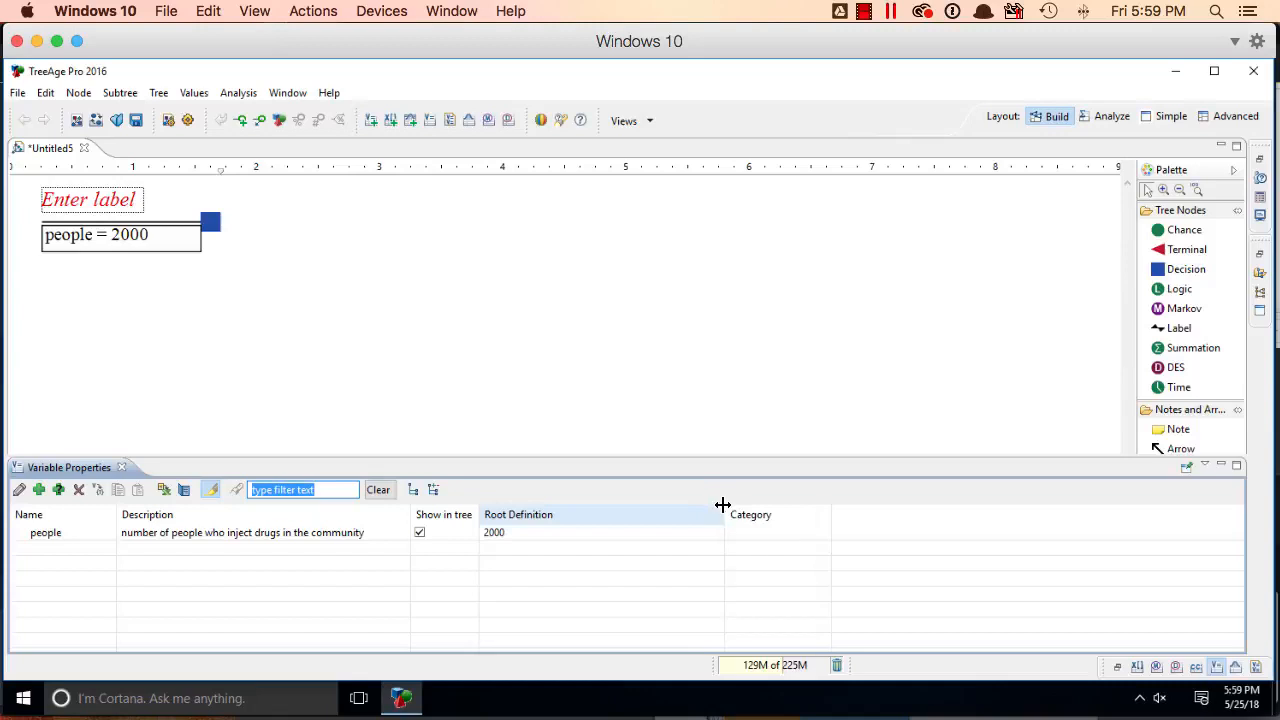
# Step: Add a variable named sharing, described as "relative risk of needle sharing in the community", with root definition .5
pyautogui.click(42, 490)
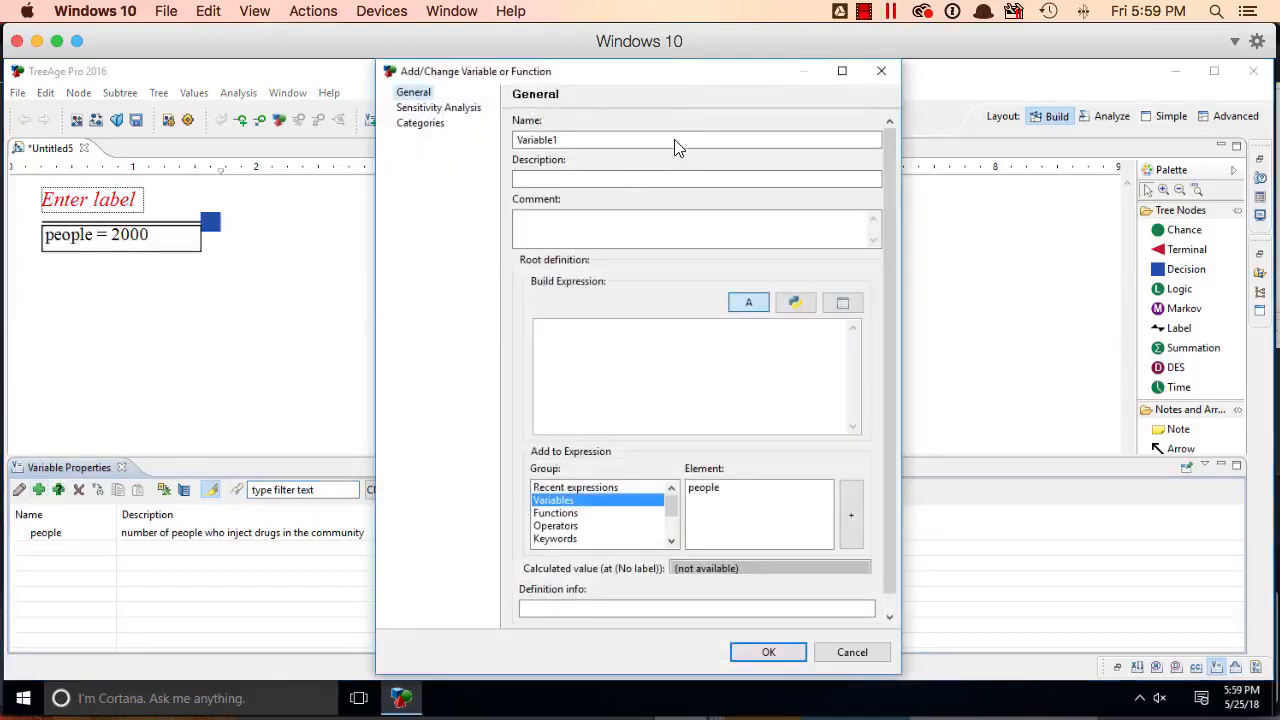
pyautogui.write('sh')
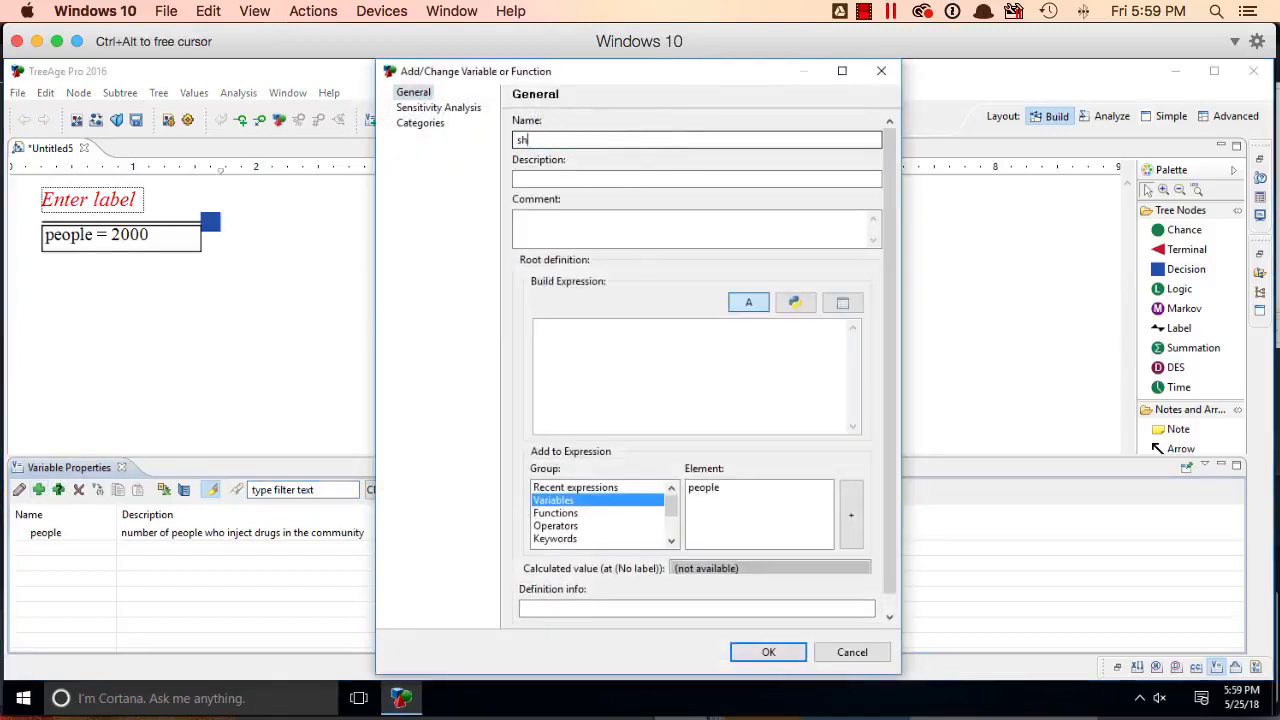
pyautogui.write('areing')
pyautogui.press('Tab')
pyautogui.write('relatie')
pyautogui.press('BackSpace')
pyautogui.write('ve')
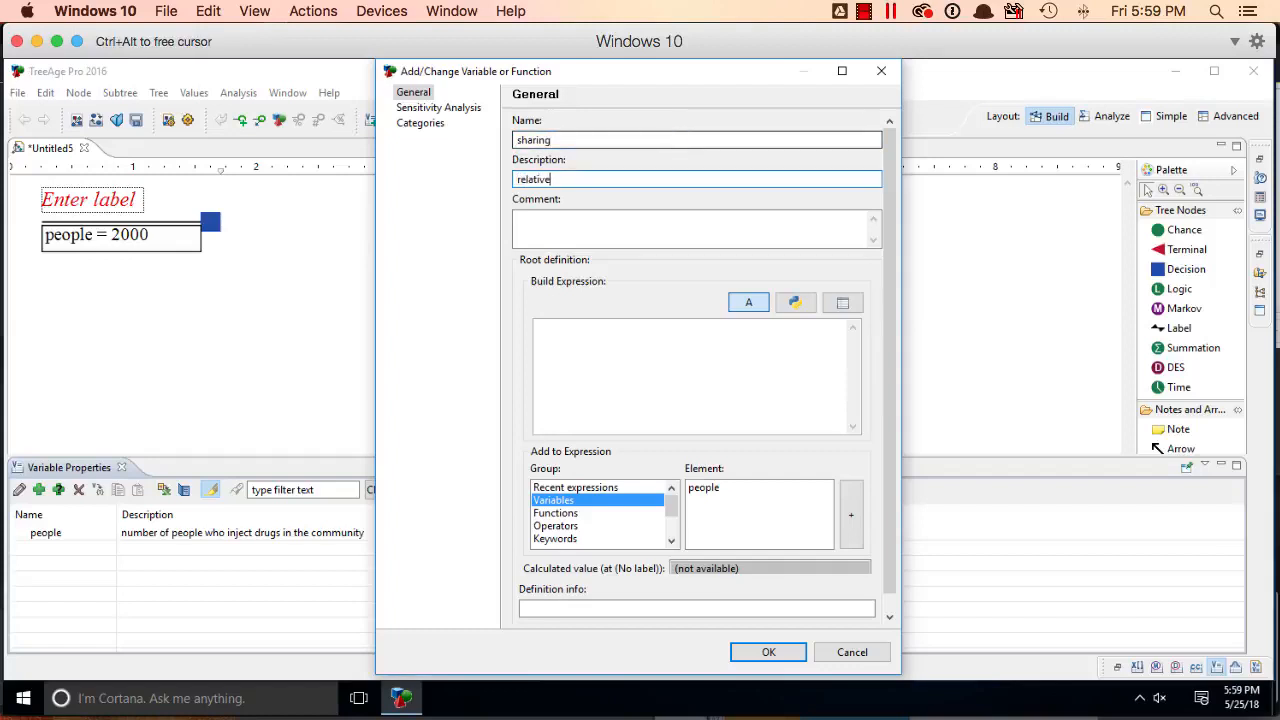
pyautogui.write(' risk of needle sharing in the ')
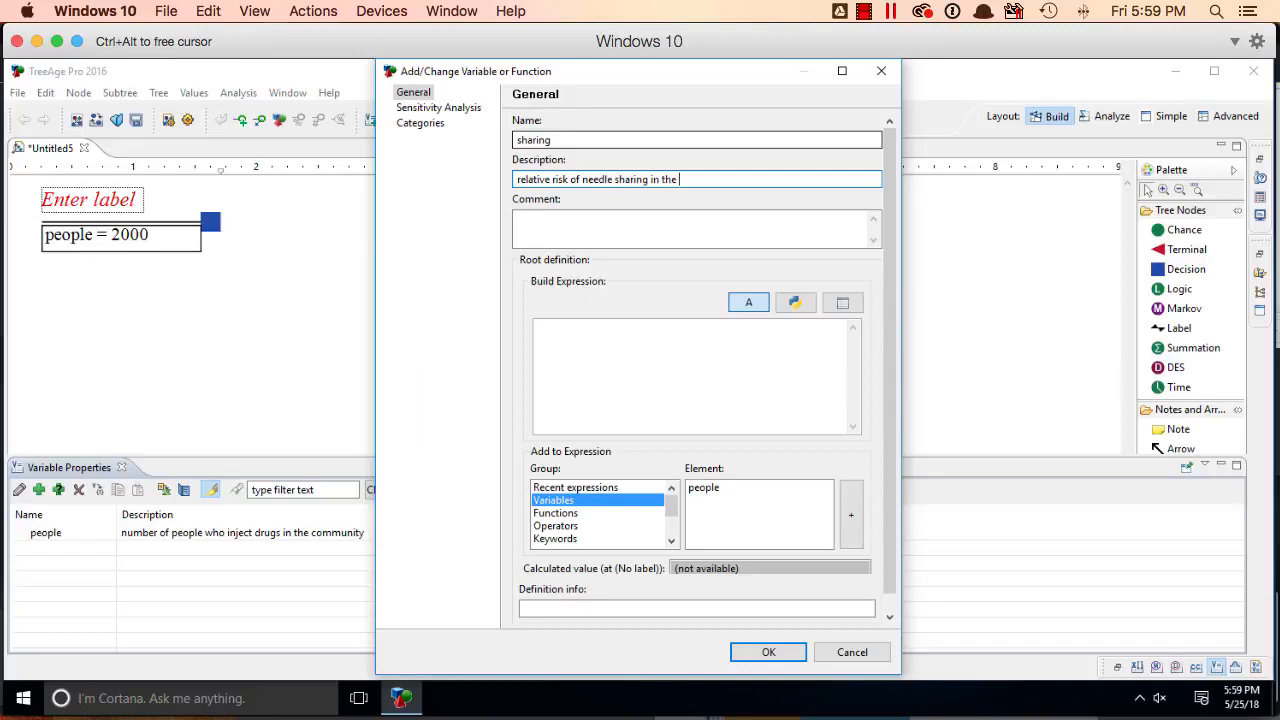
pyautogui.write('community')
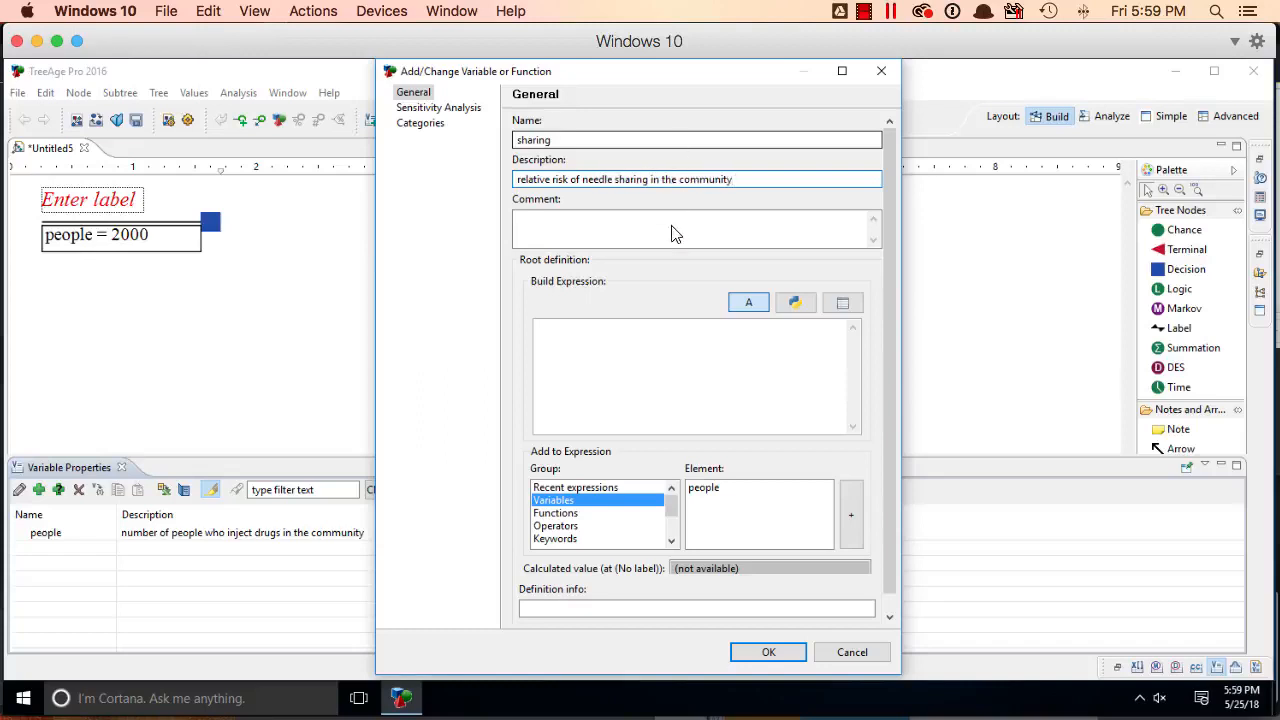
pyautogui.click(640, 346)
pyautogui.write('.5')
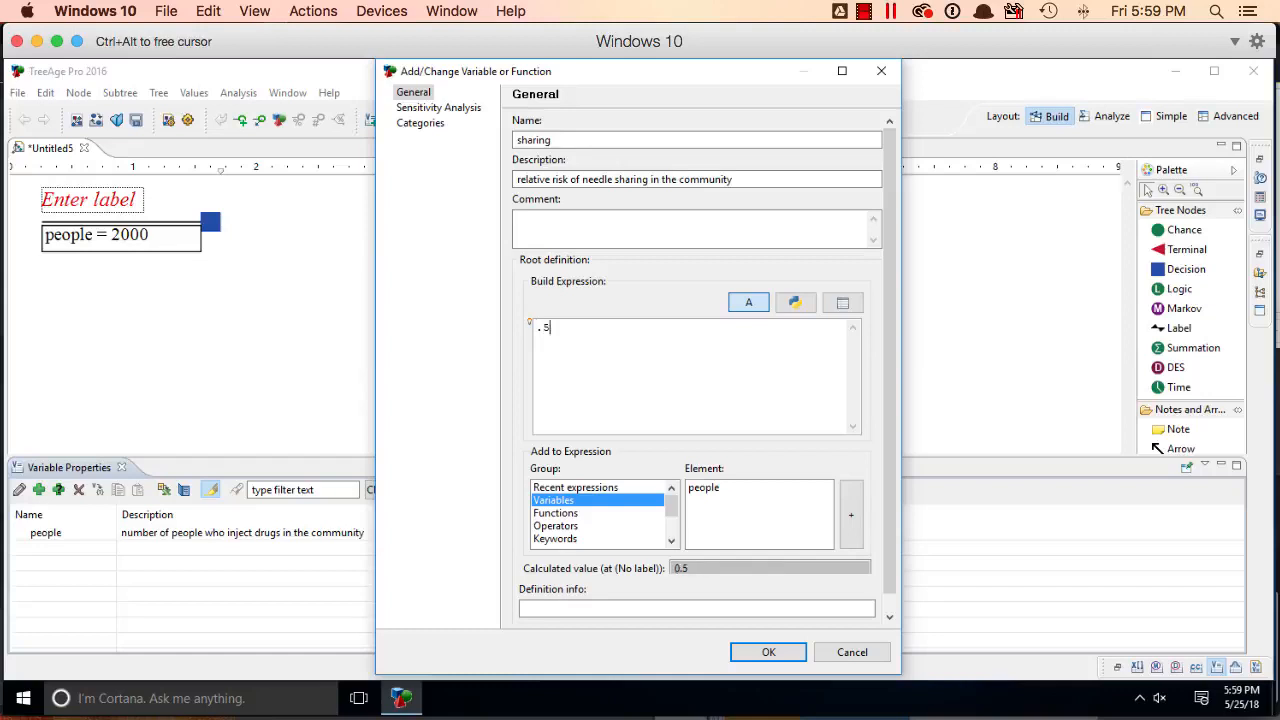
pyautogui.click(768, 652)
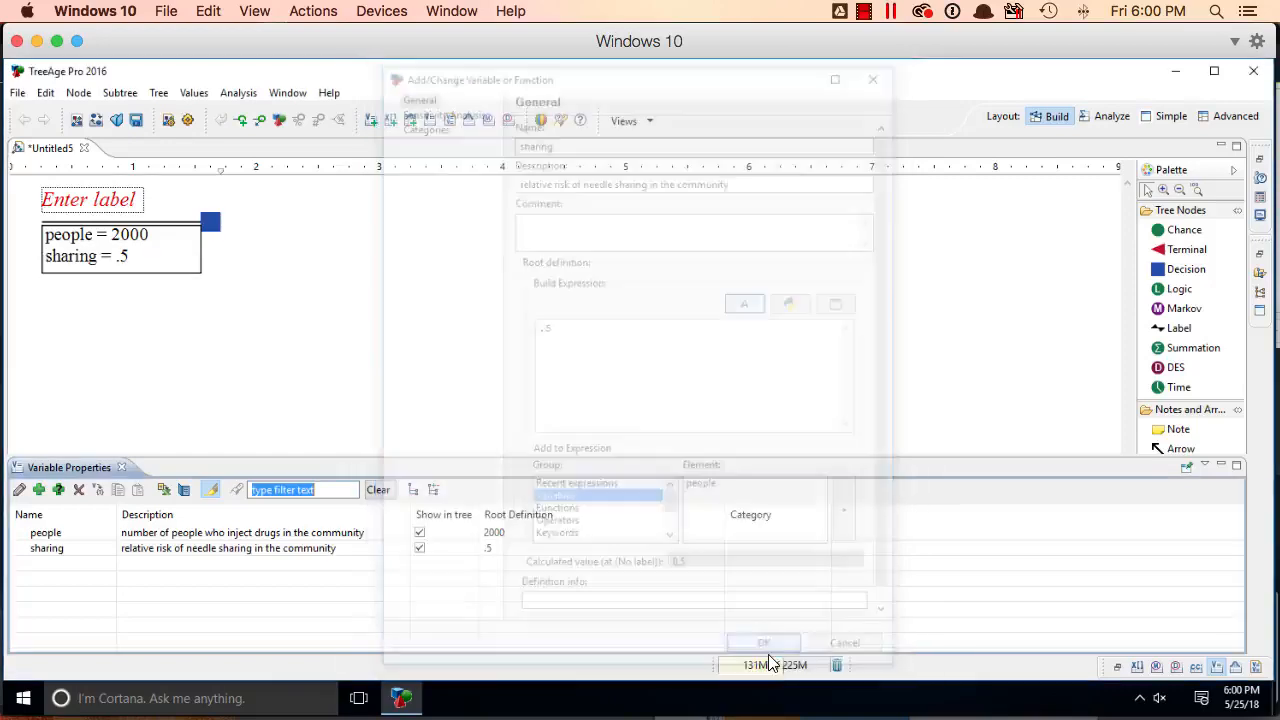
# Step: Add a variable named effect, described as "effectiveness of an injection site", with root definition 10 - 9 * sharing
pyautogui.click(38, 490)
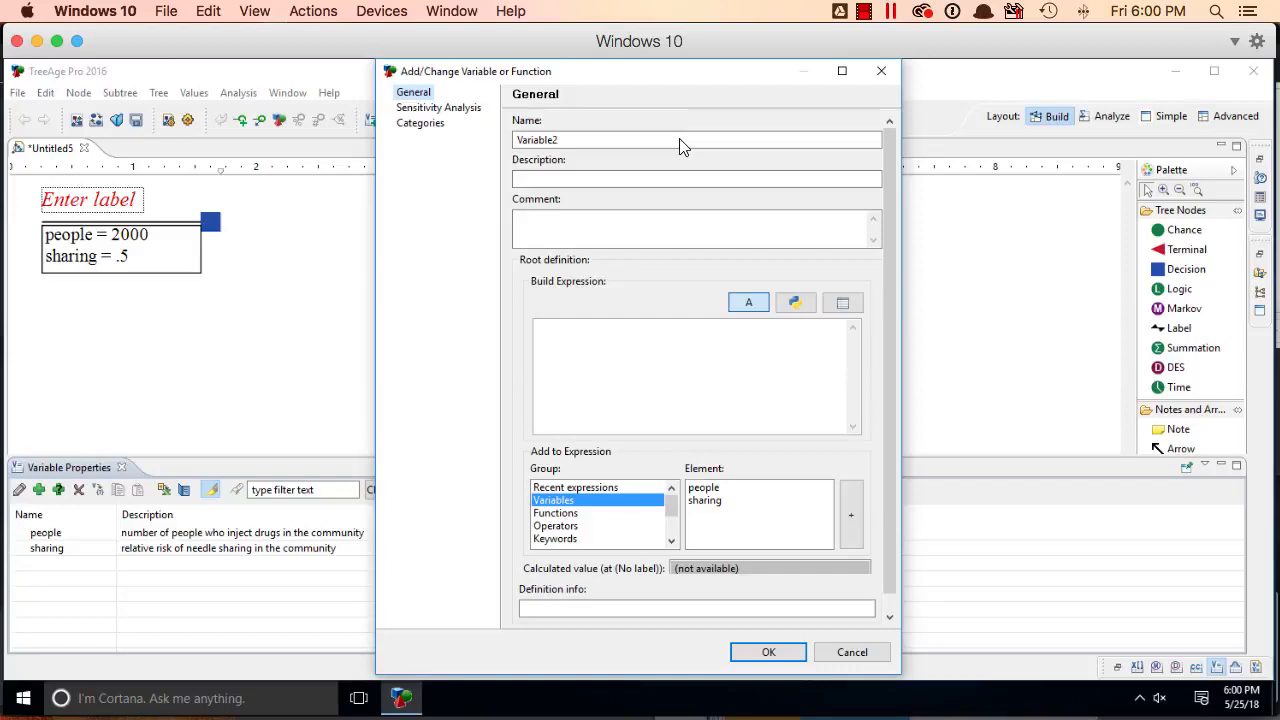
pyautogui.doubleClick(681, 139)
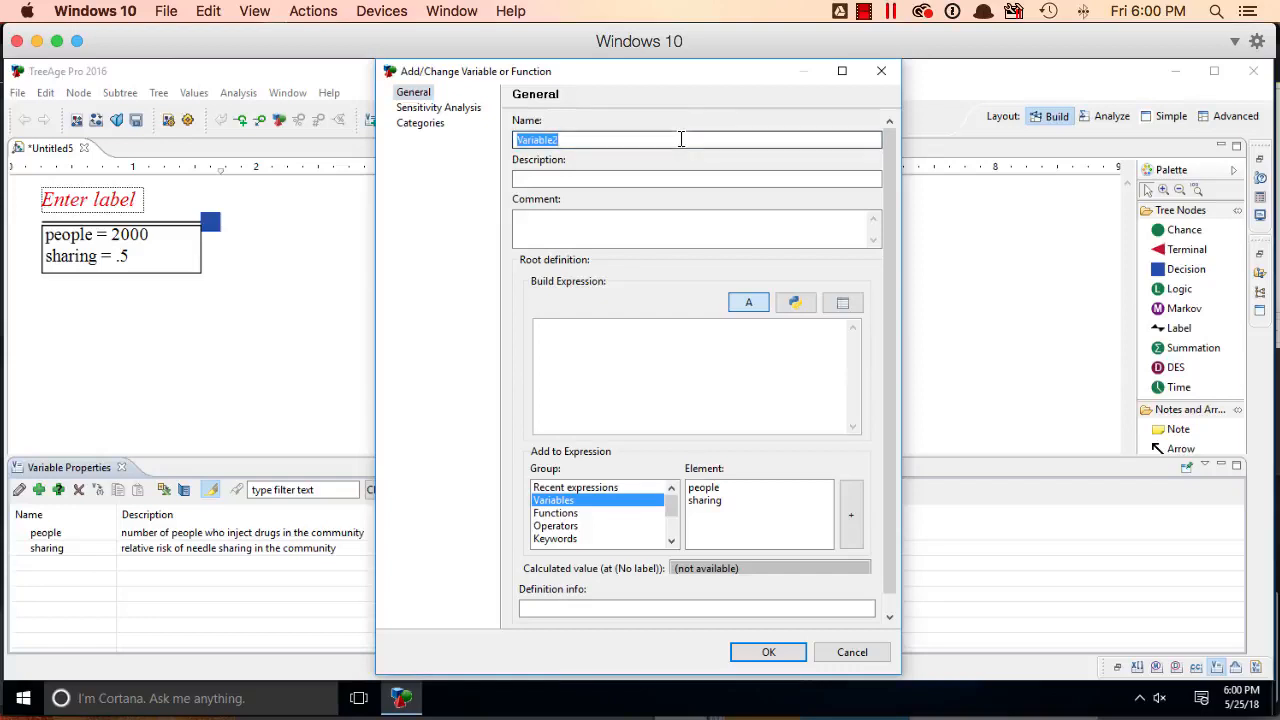
pyautogui.write('effect')
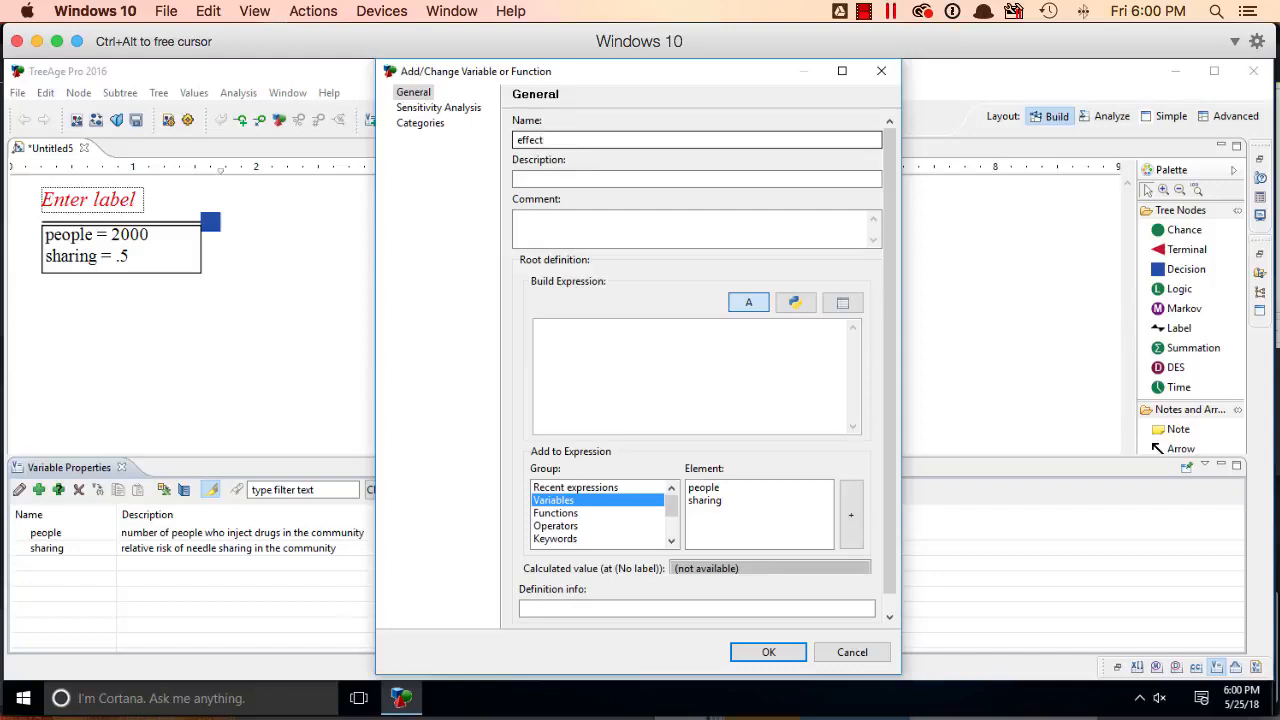
pyautogui.press('Tab')
pyautogui.write('effectivenes')
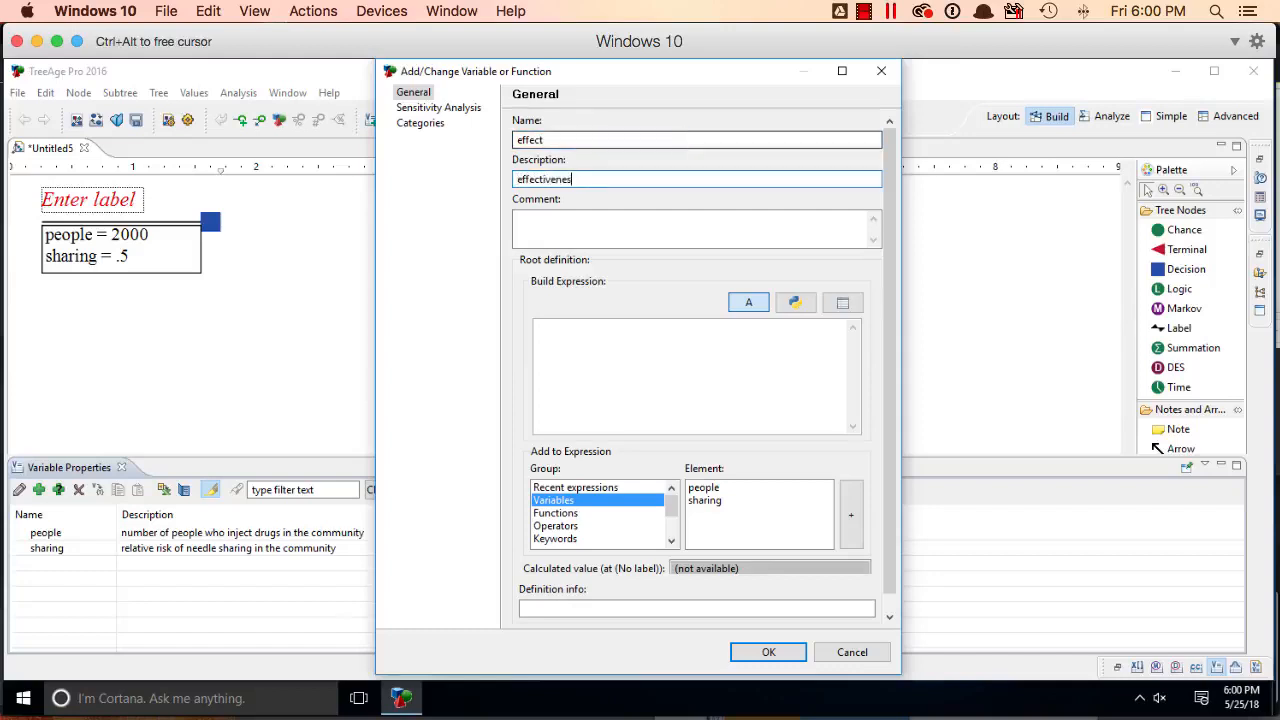
pyautogui.write('s of an injection site')
pyautogui.click(677, 337)
pyautogui.write('10 ')
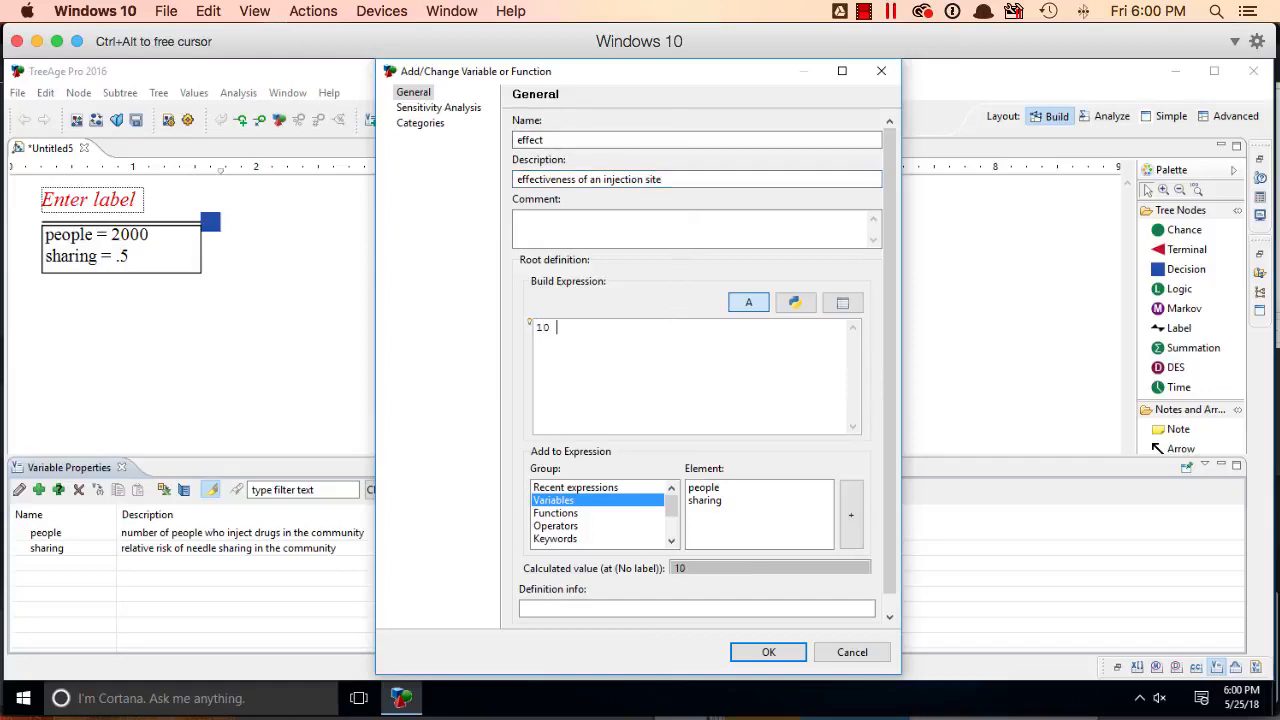
pyautogui.write('- 9 *')
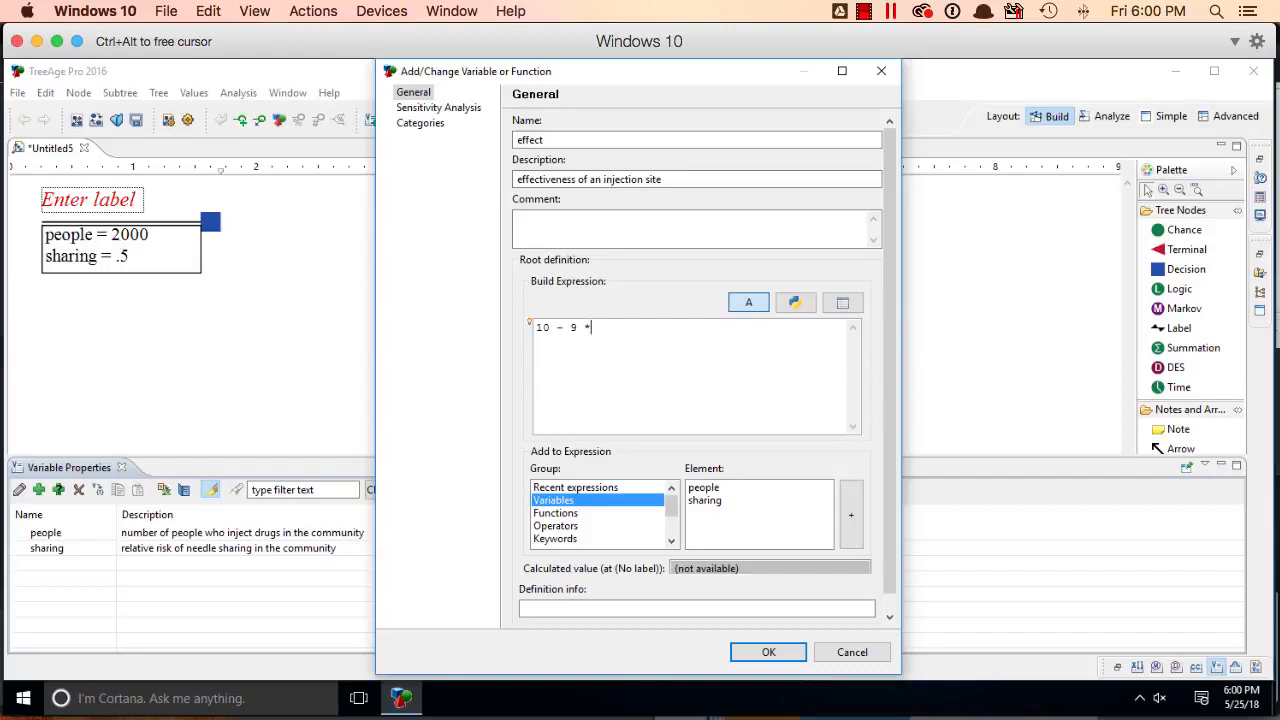
pyautogui.click(734, 501)
pyautogui.click(852, 516)
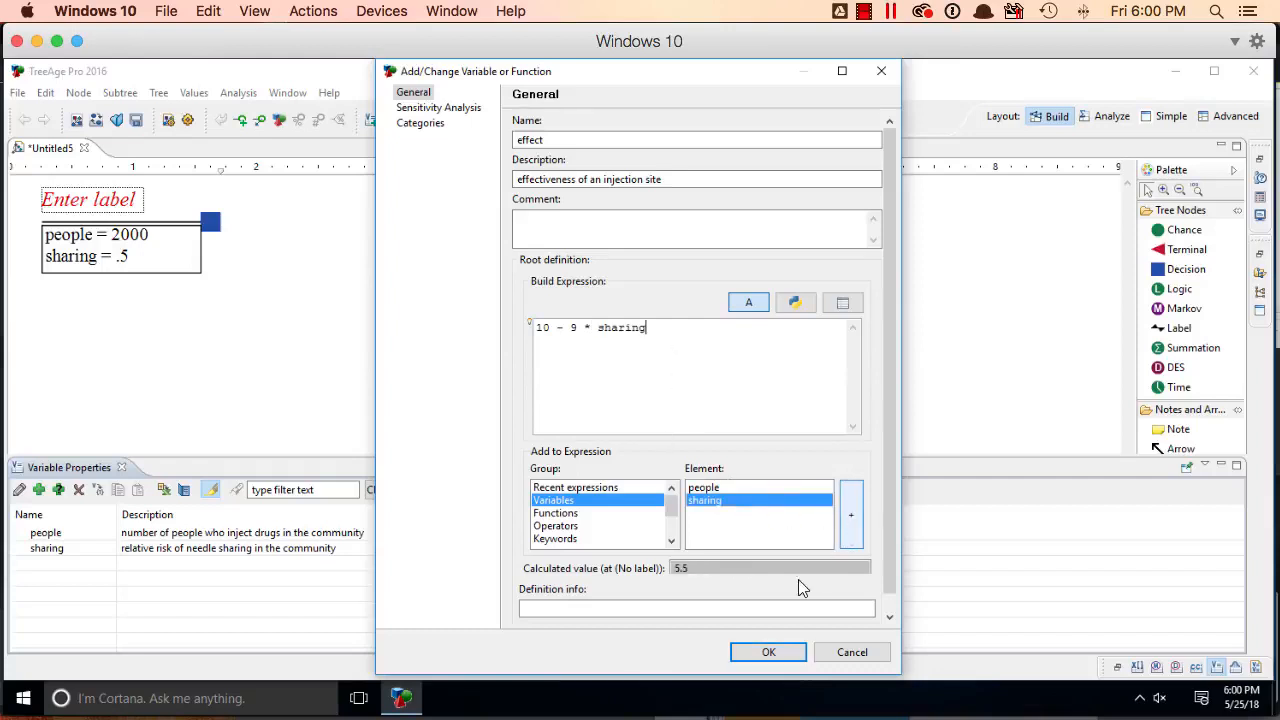
pyautogui.click(746, 652)
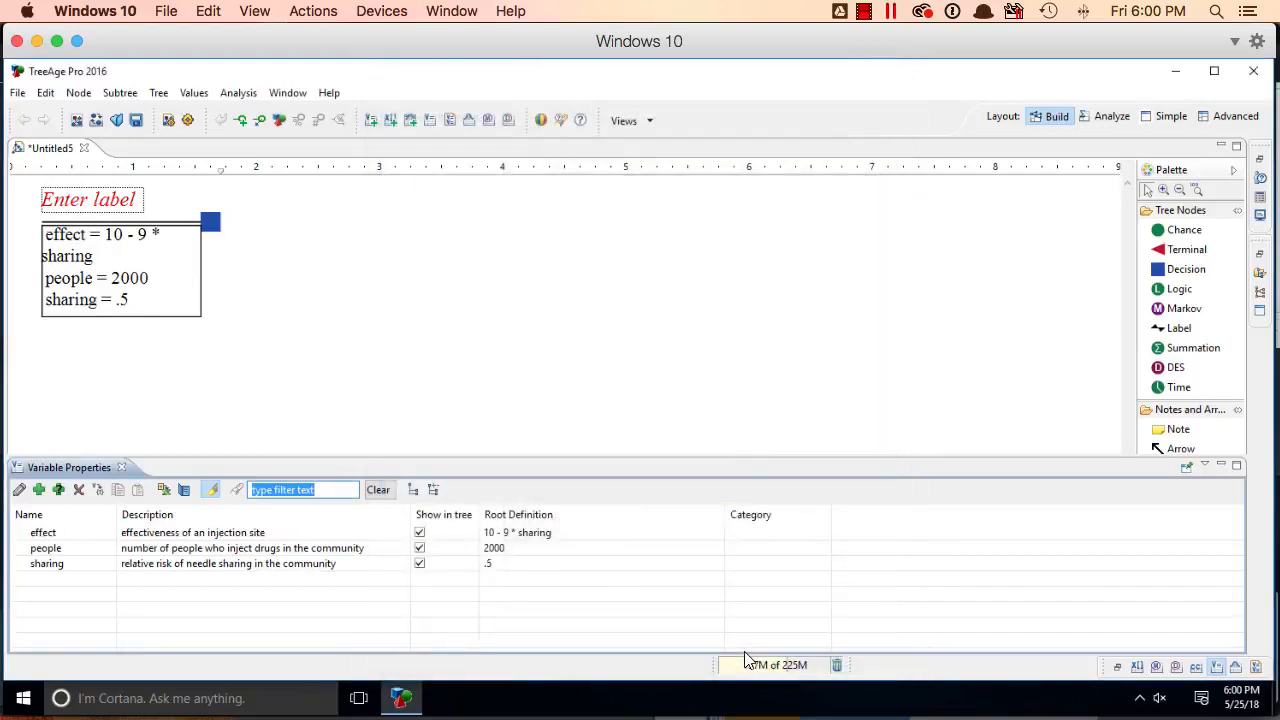
# Step: Start a new variable named cost1 with the description "cost function for the first injection site"
pyautogui.click(38, 490)
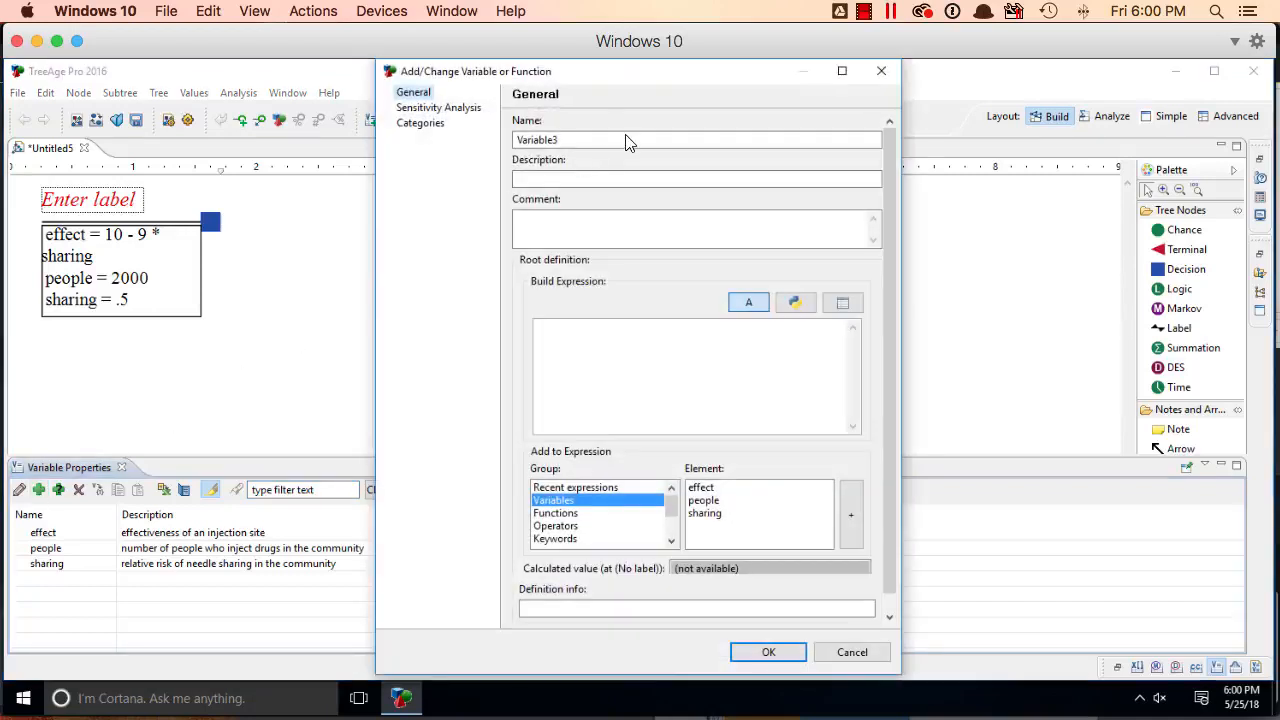
pyautogui.write('cost1')
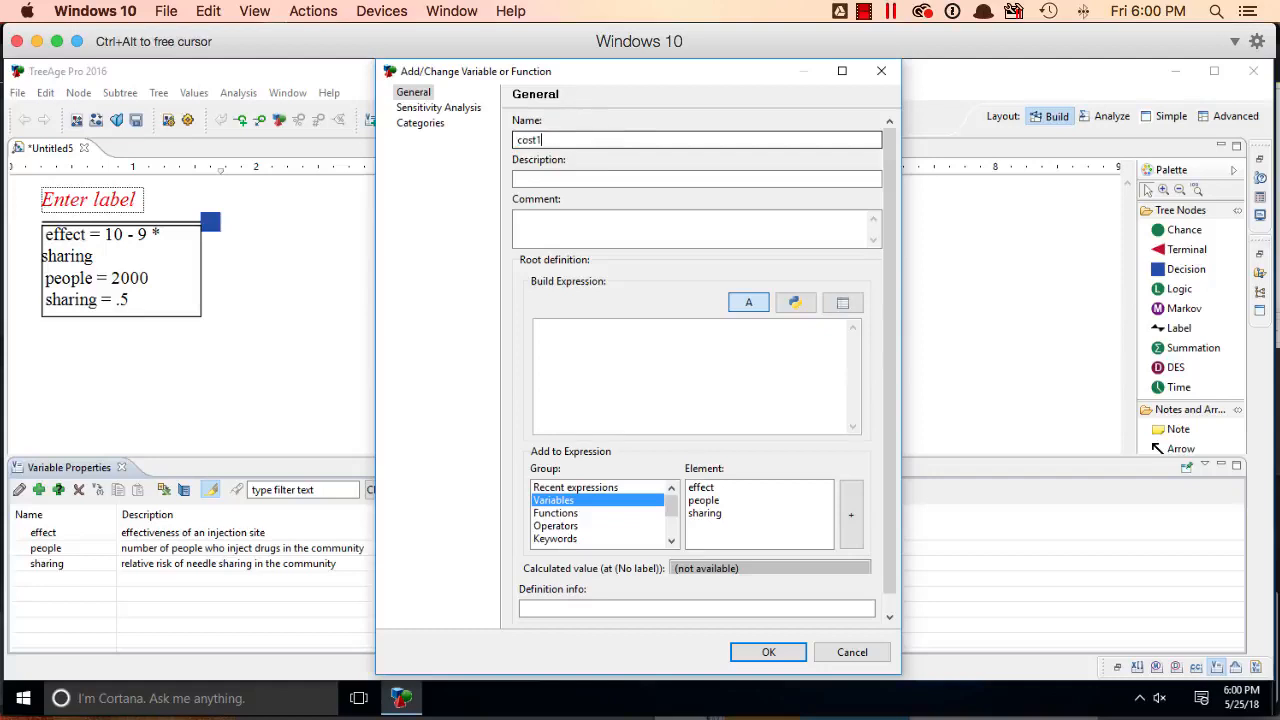
pyautogui.press('Tab')
pyautogui.write('cost func')
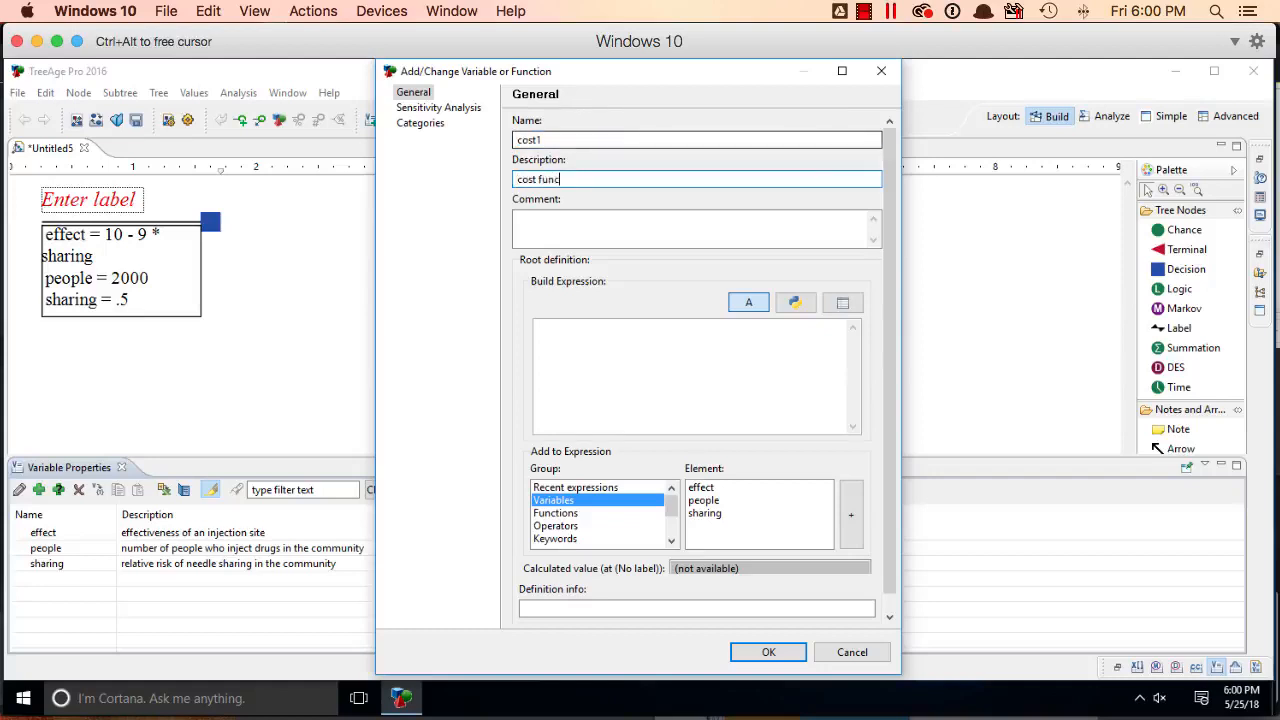
pyautogui.write('tion for the first injection site')
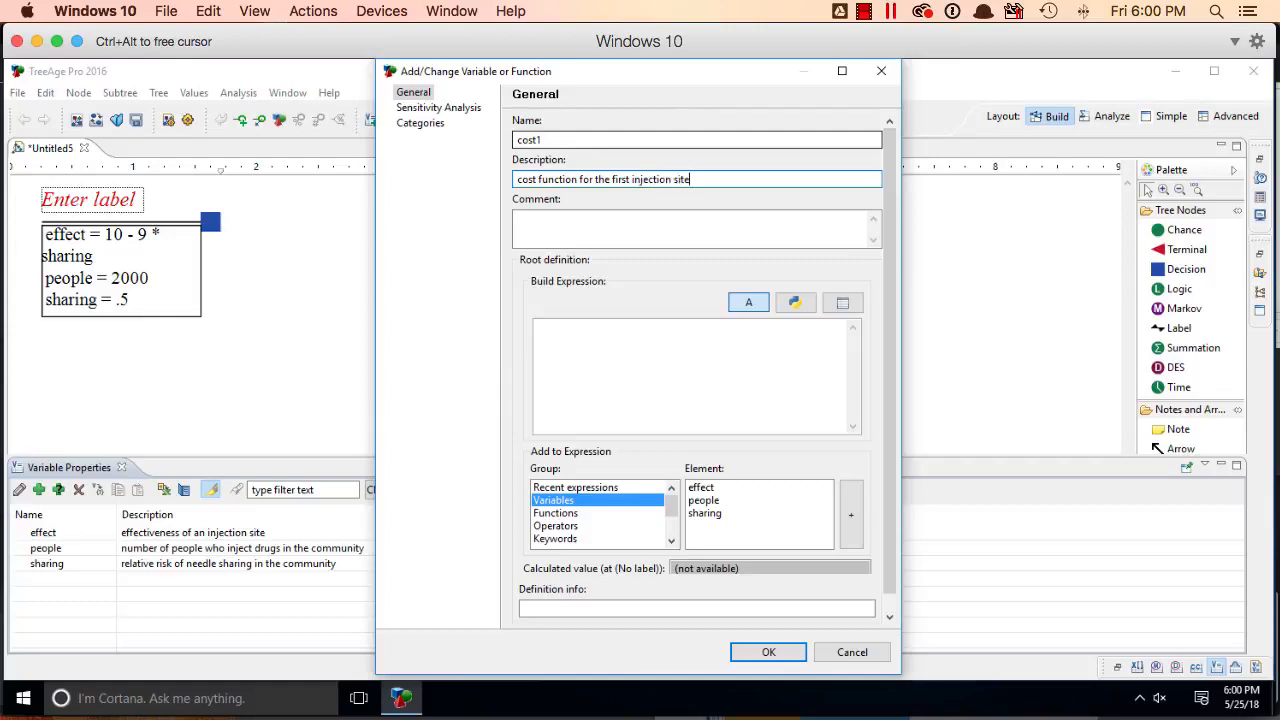
# Step: Define cost1 at the root as 120000000 * (sharing / people) and save the variable
pyautogui.click(666, 371)
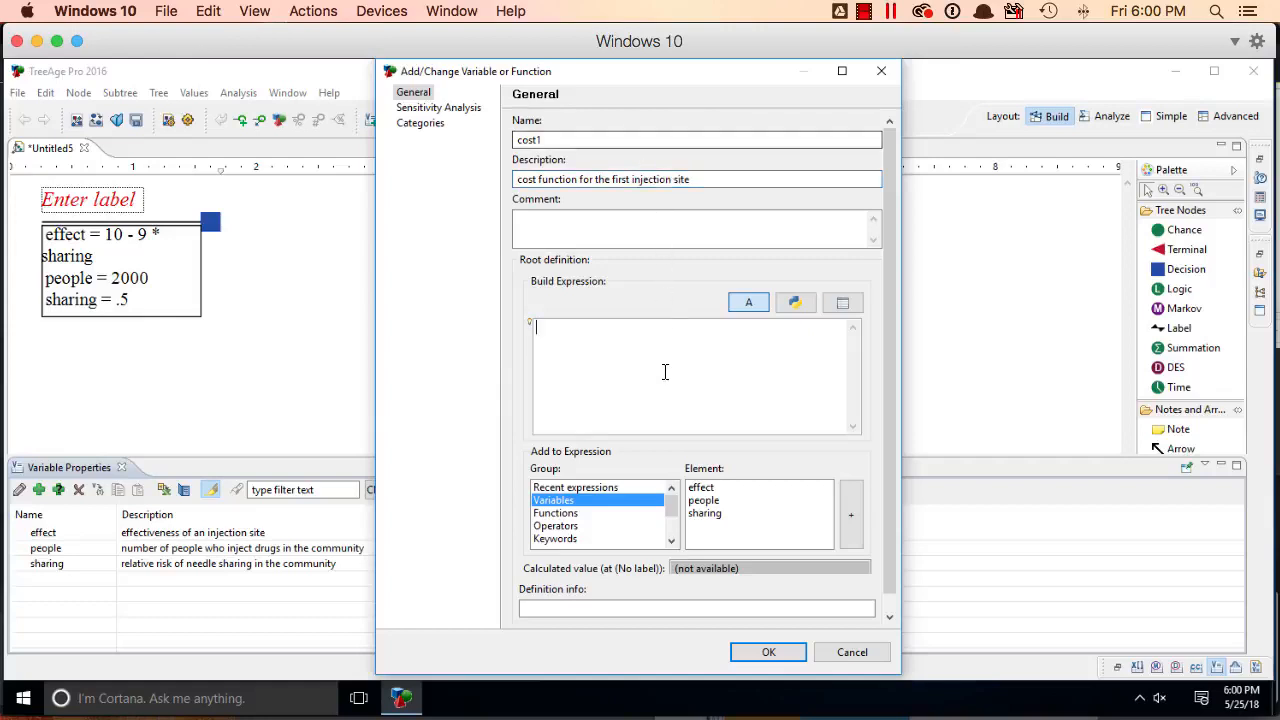
pyautogui.write('120000000')
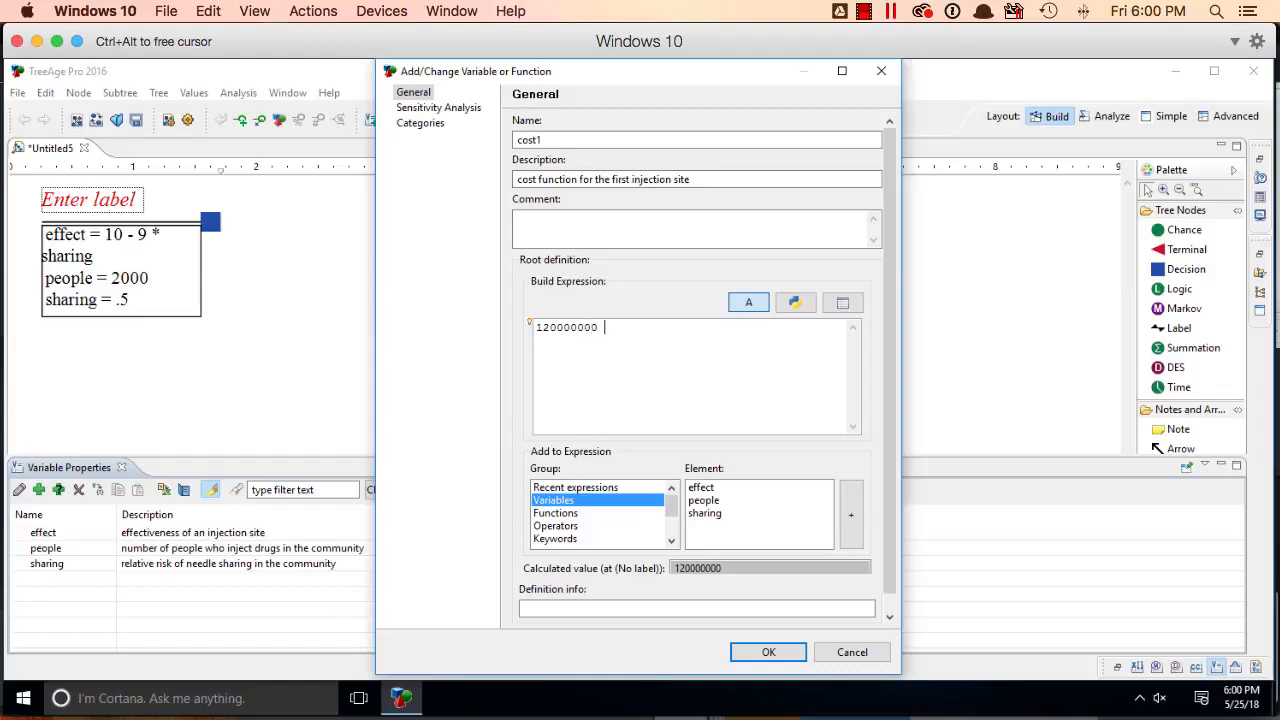
pyautogui.write(' * ()')
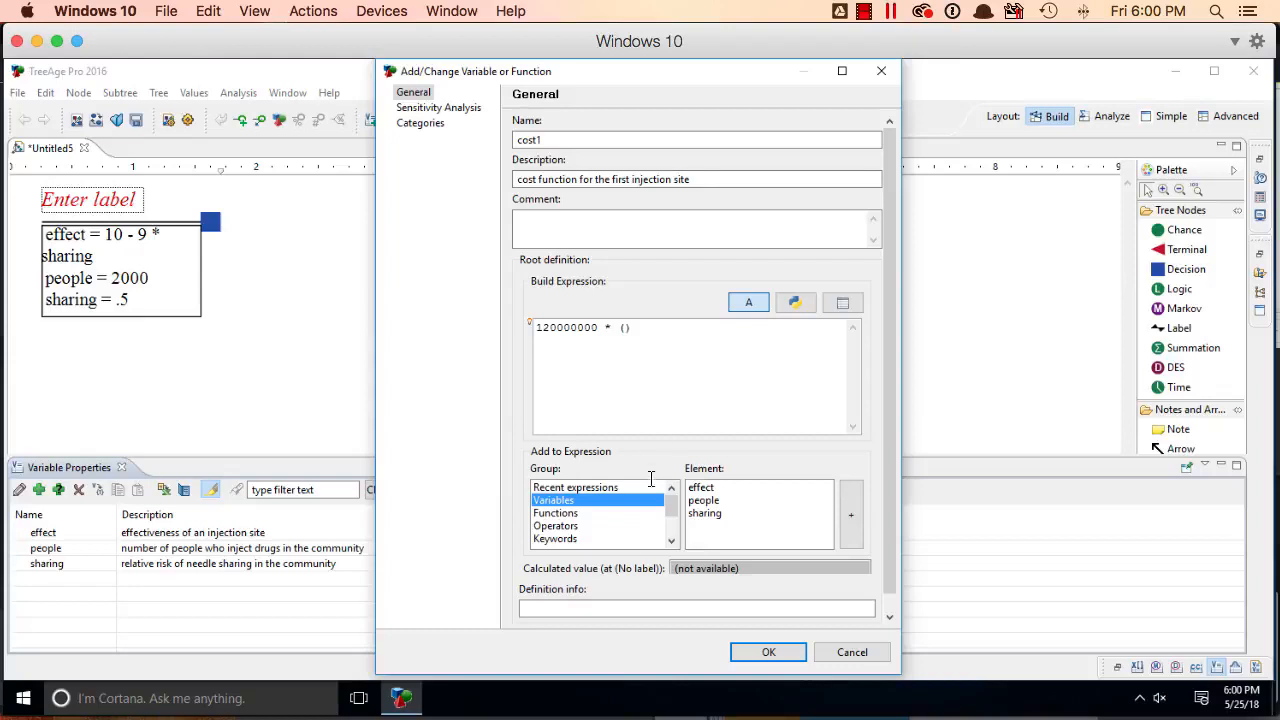
pyautogui.click(715, 513)
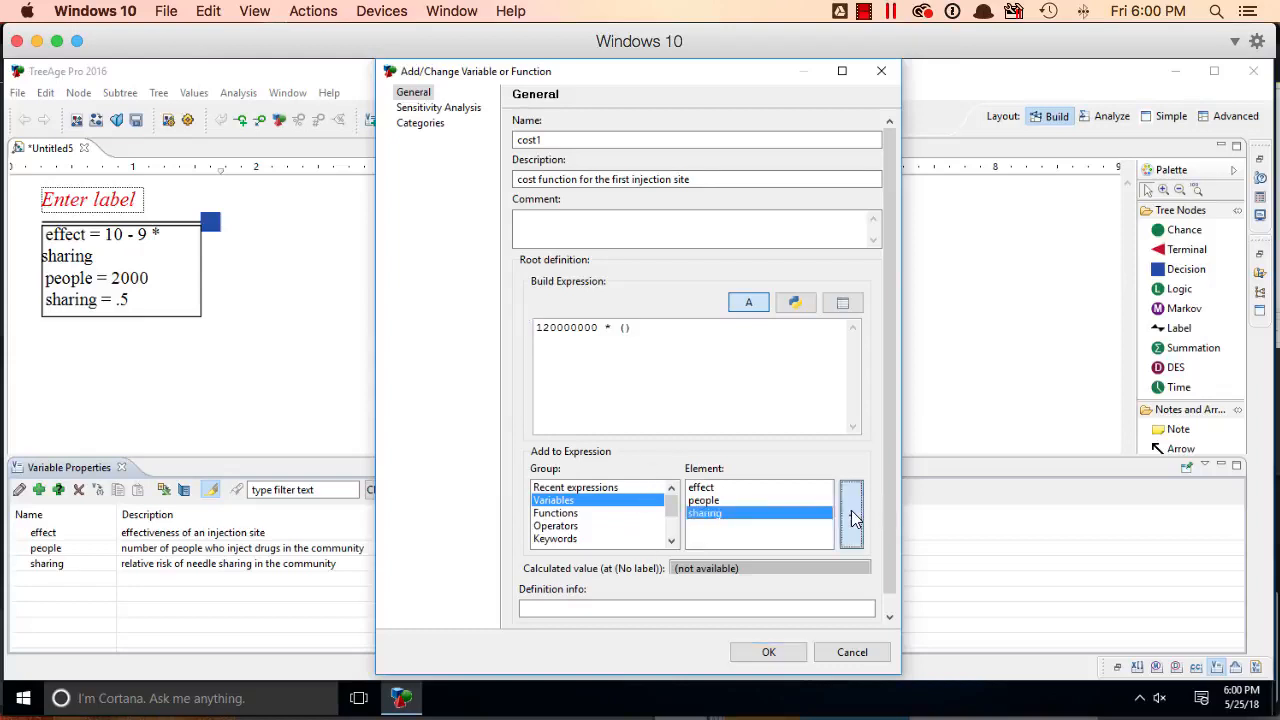
pyautogui.click(851, 512)
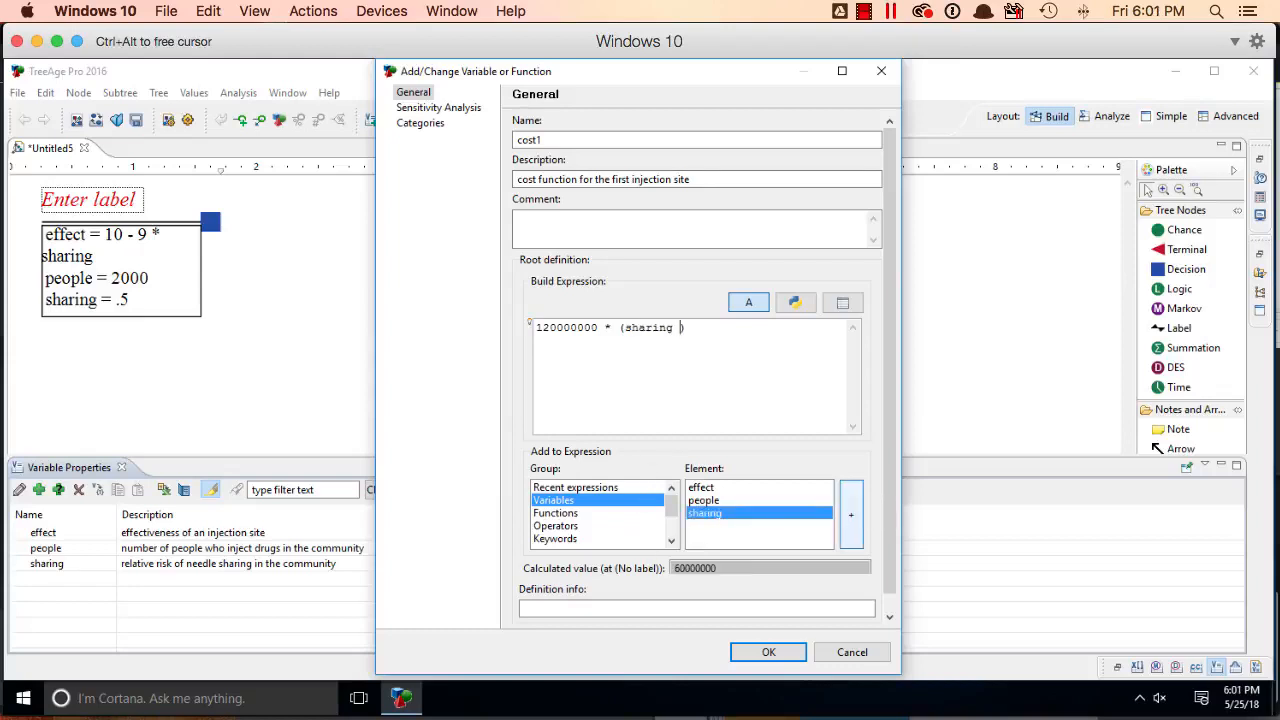
pyautogui.write('/')
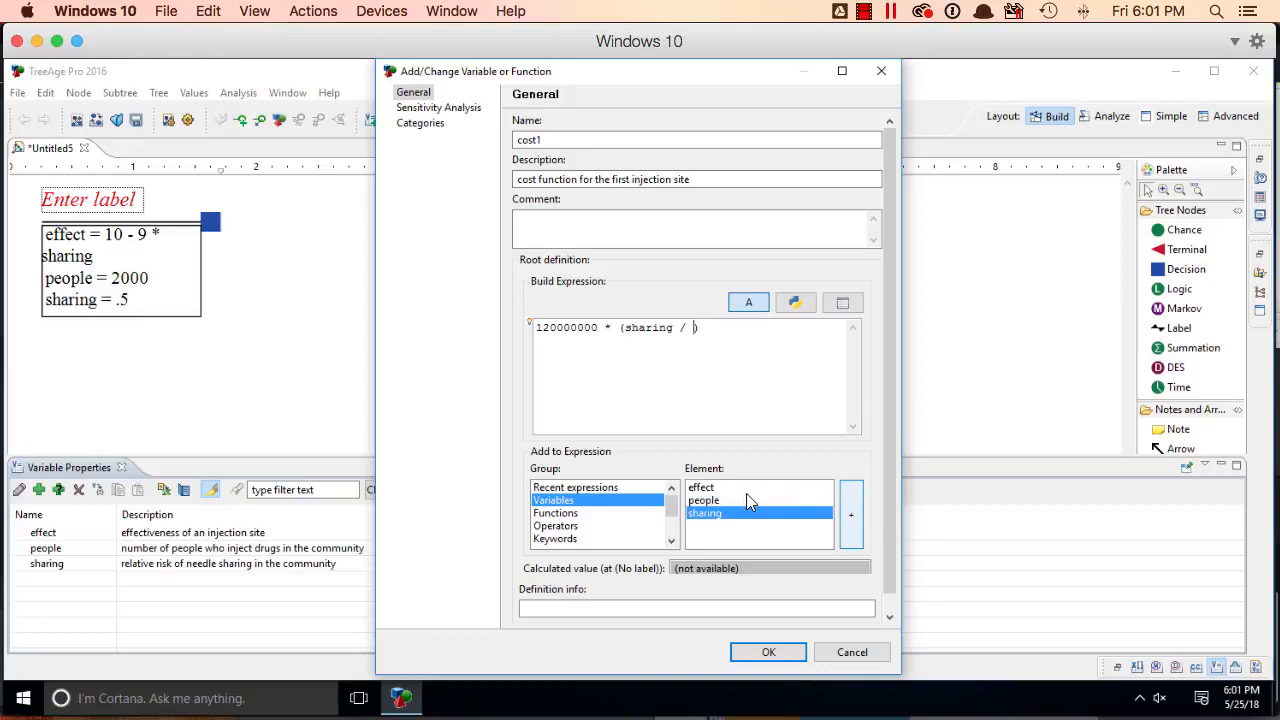
pyautogui.click(788, 501)
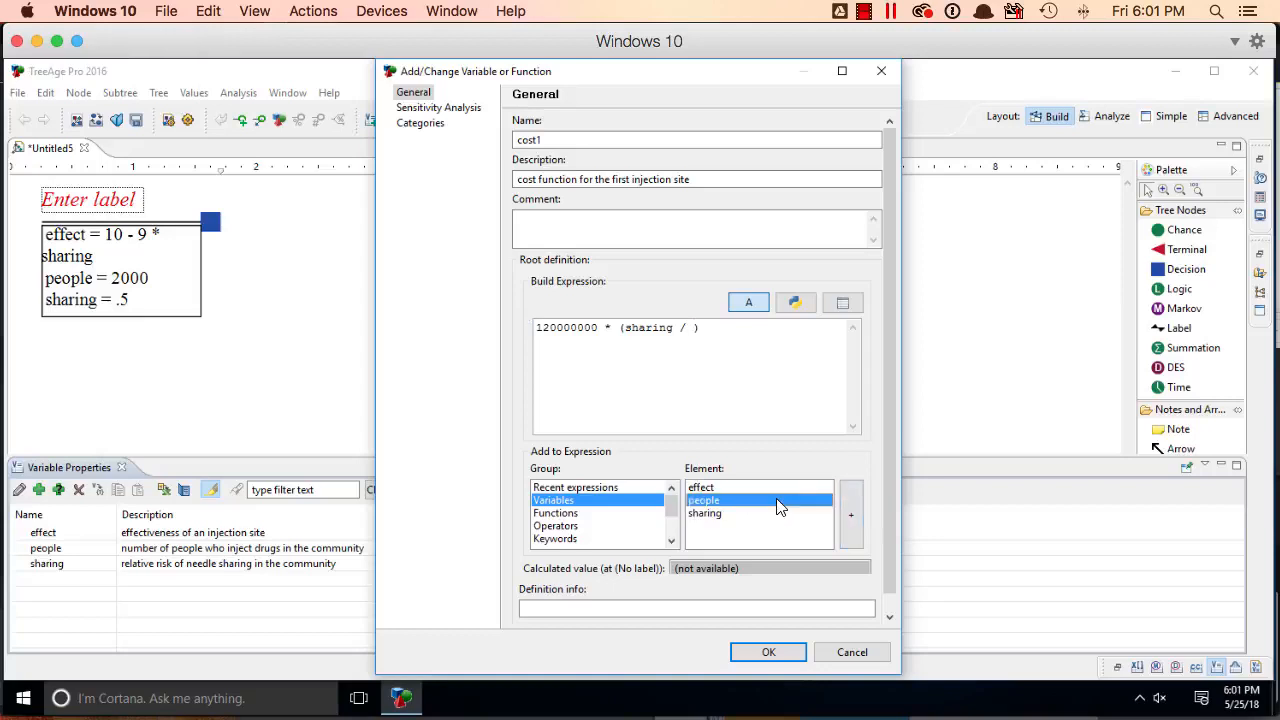
pyautogui.click(851, 515)
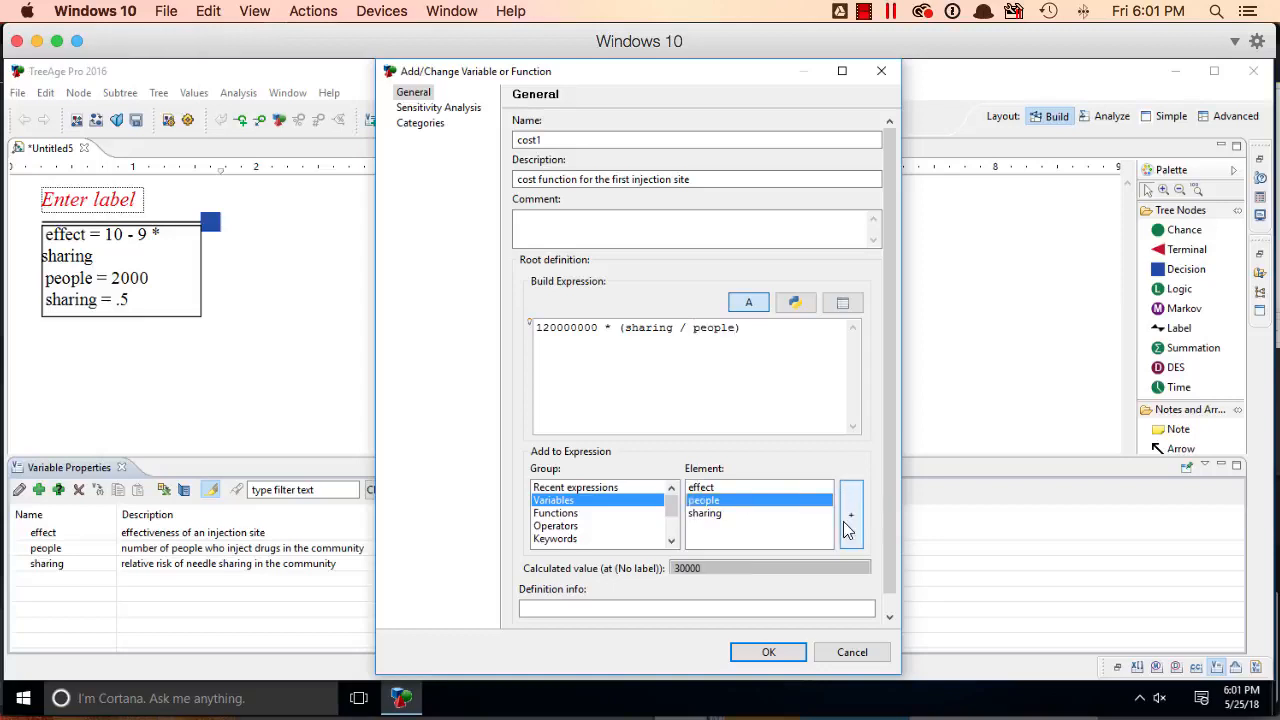
pyautogui.click(761, 650)
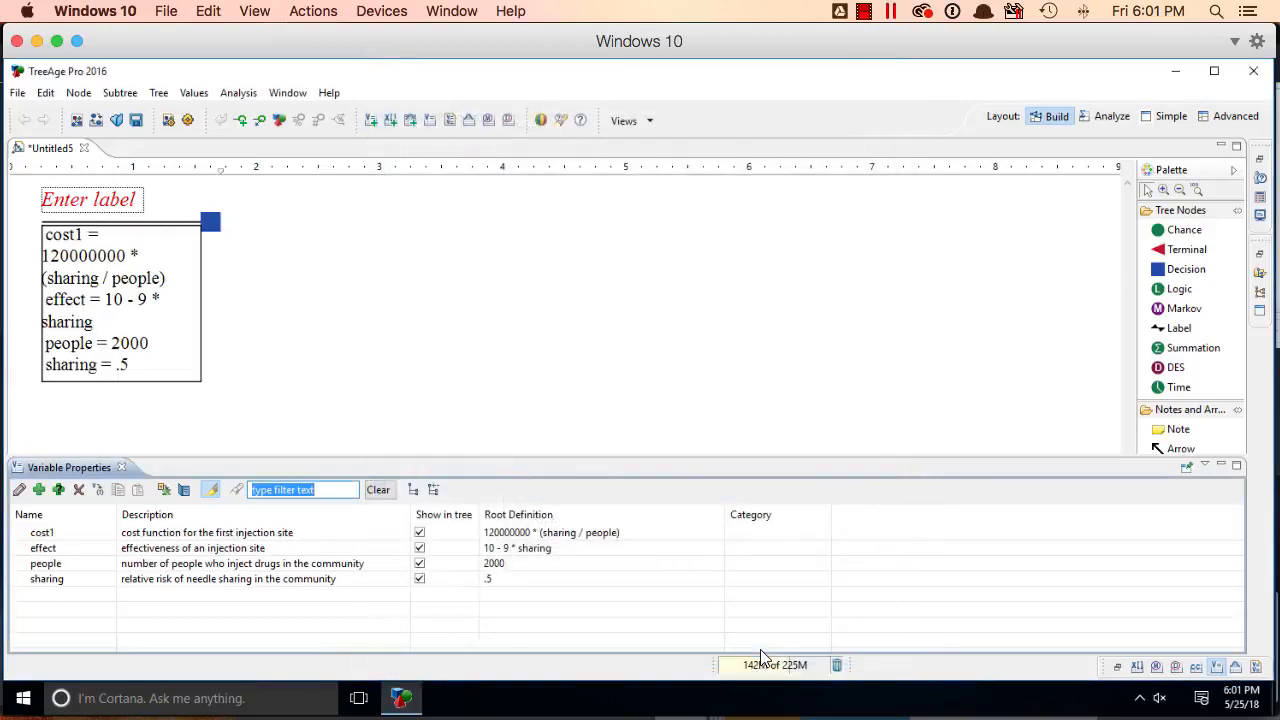
# Step: Start a new variable named cost2 with the description "cost function for the second injection site"
pyautogui.click(39, 489)
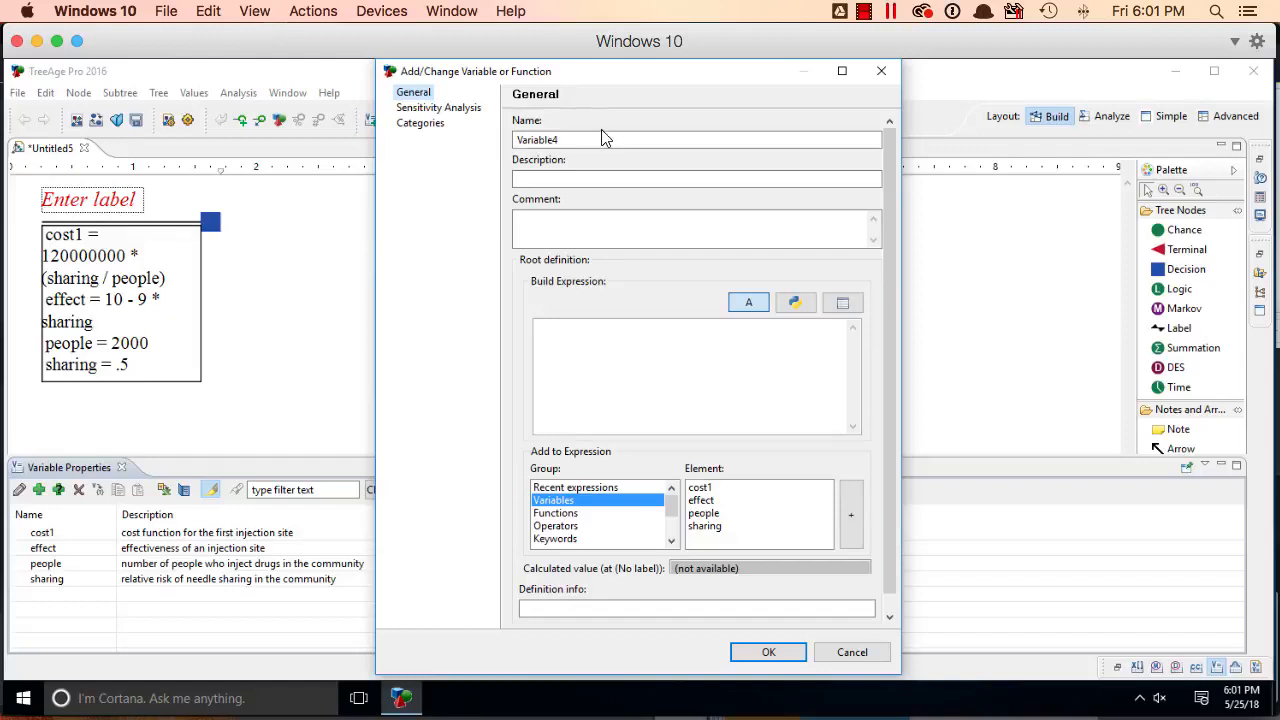
pyautogui.doubleClick(607, 139)
pyautogui.write('c')
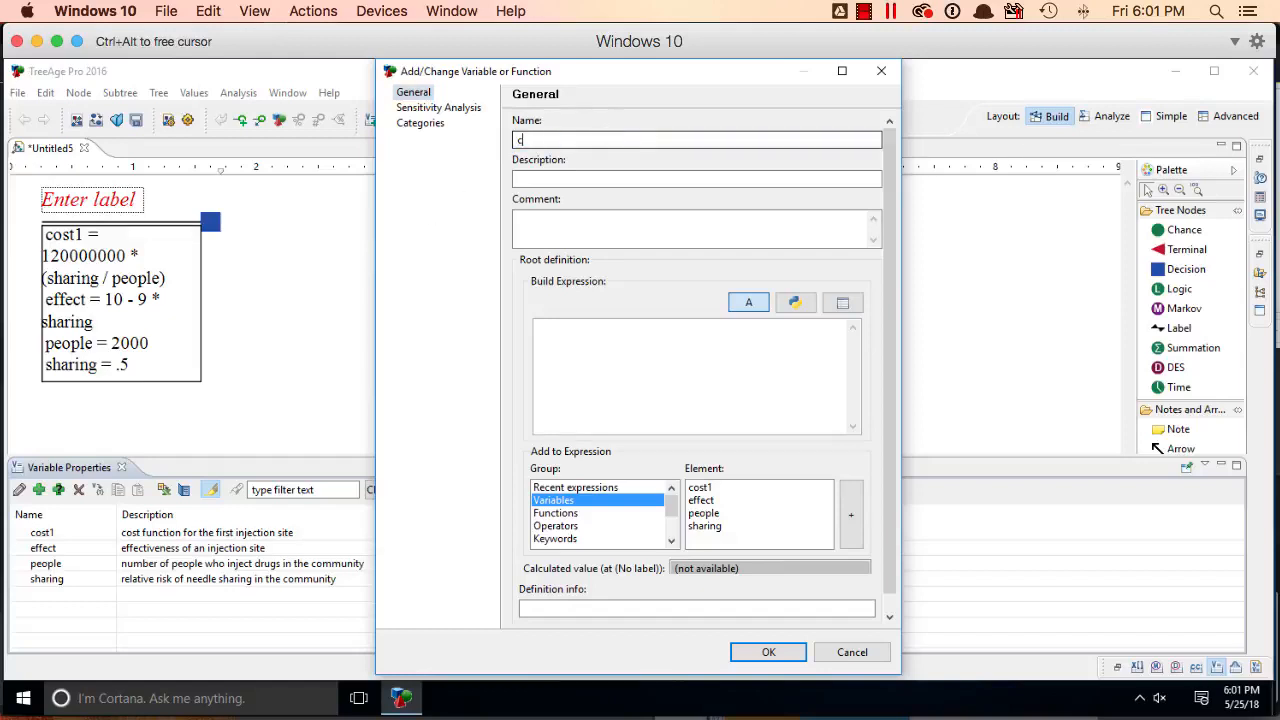
pyautogui.write('ost2')
pyautogui.press('Tab')
pyautogui.write('cos')
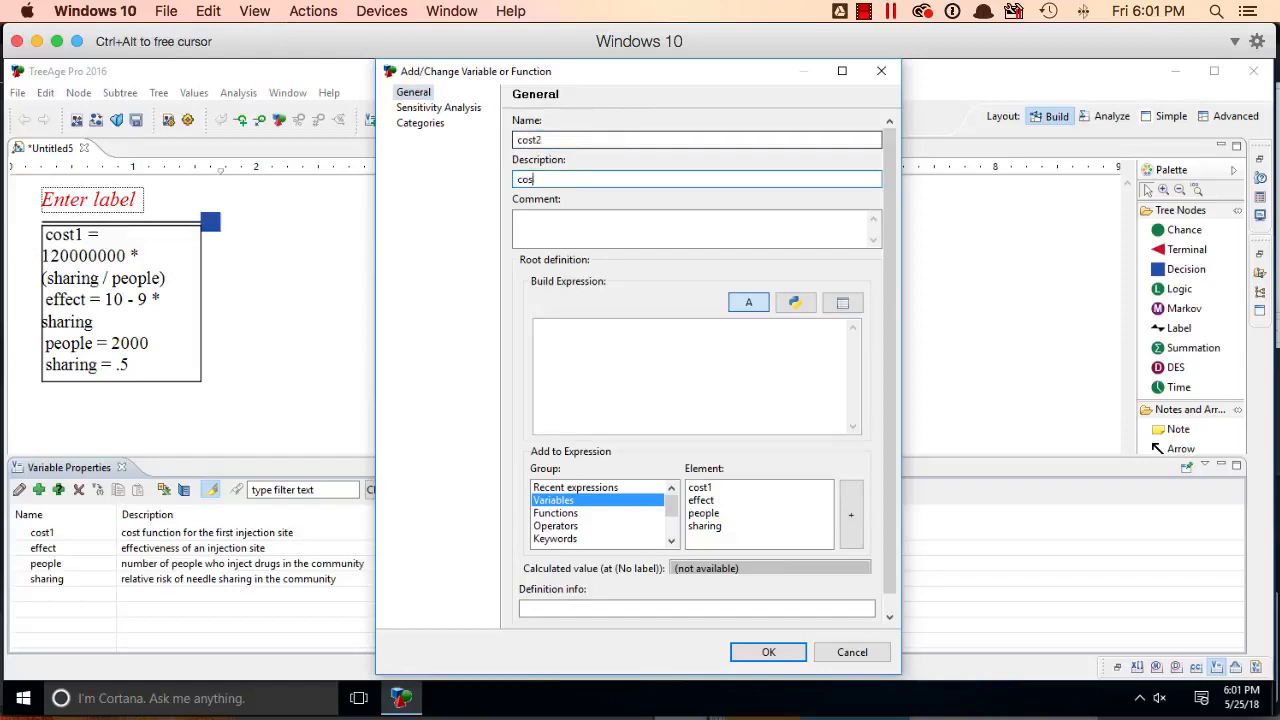
pyautogui.write('t function for the second in')
pyautogui.write('jection site')
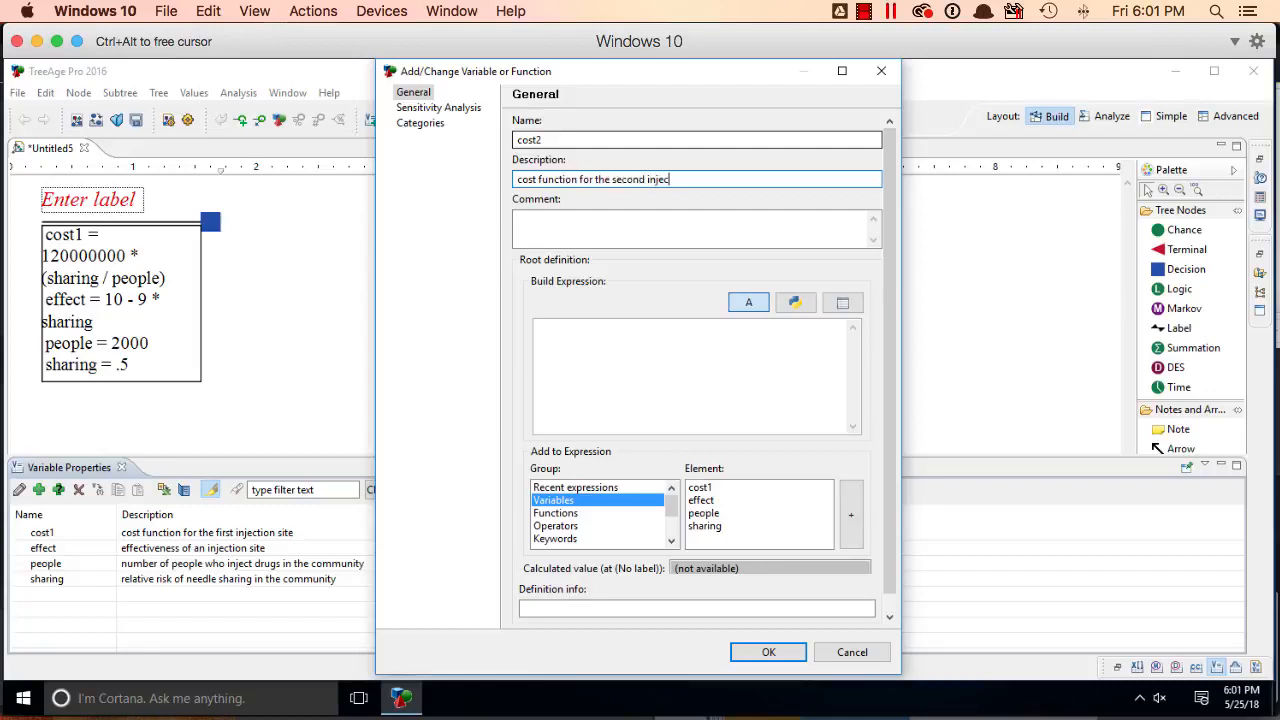
# Step: Define cost2 at the root as 120000000 * ((sharing + 2.5) / people) and save the variable
pyautogui.click(603, 347)
pyautogui.write('120000000')
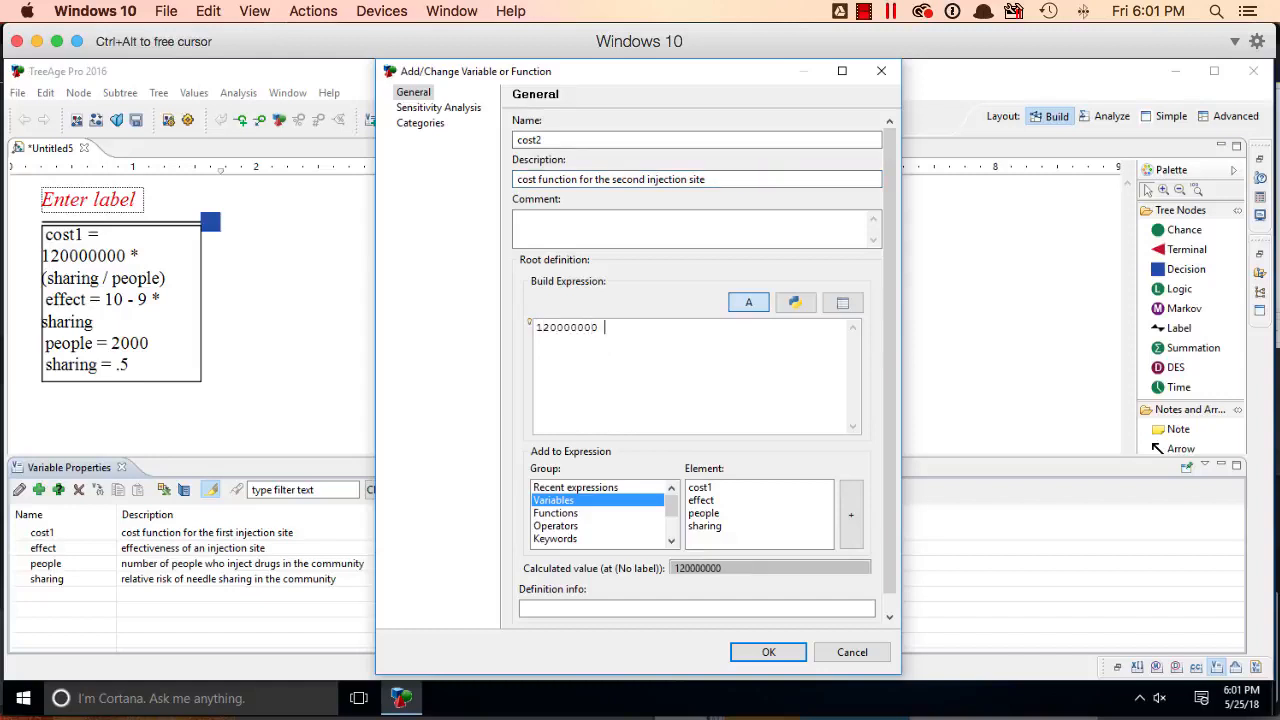
pyautogui.write(' * ((')
pyautogui.click(712, 526)
pyautogui.click(850, 512)
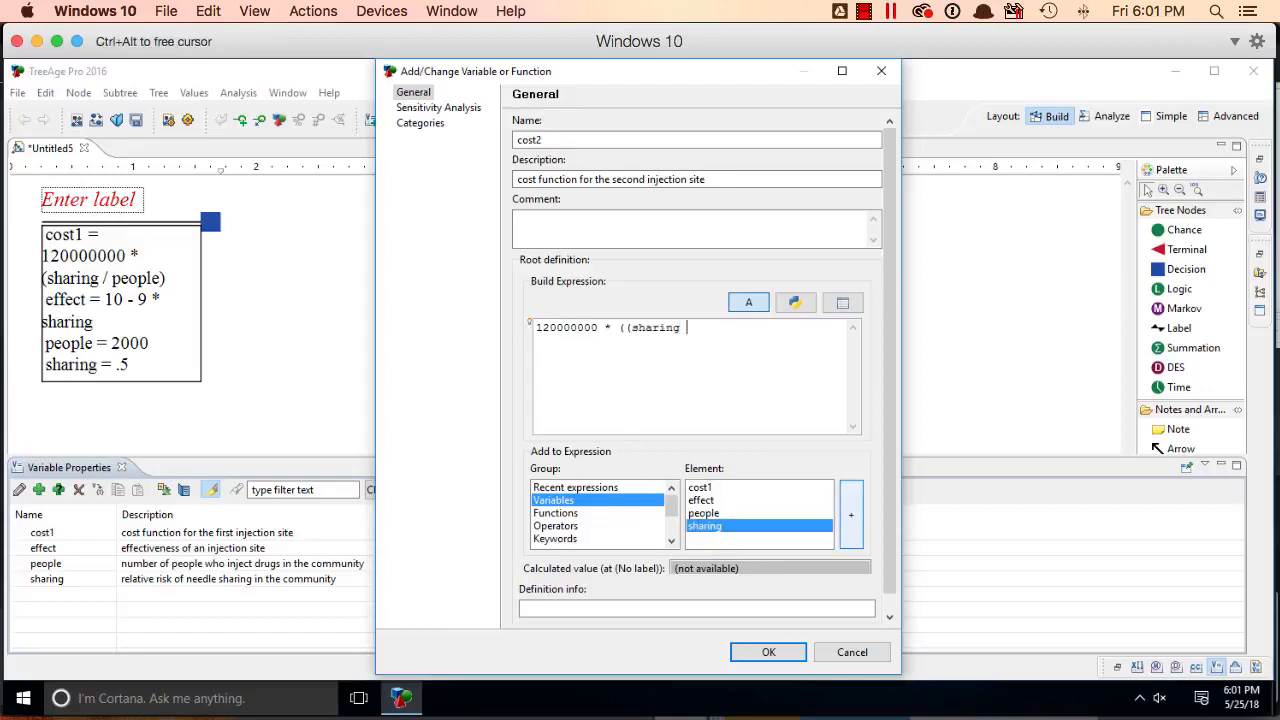
pyautogui.write('+ 2.5) /')
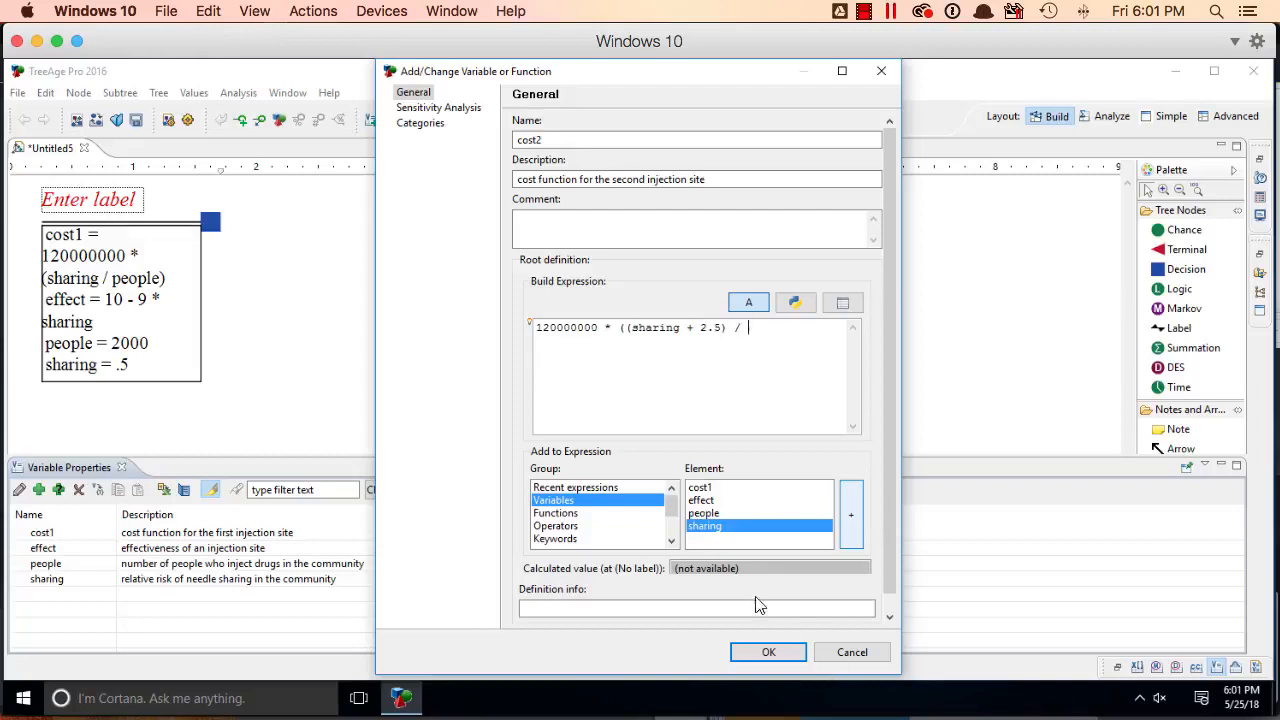
pyautogui.click(746, 512)
pyautogui.click(851, 514)
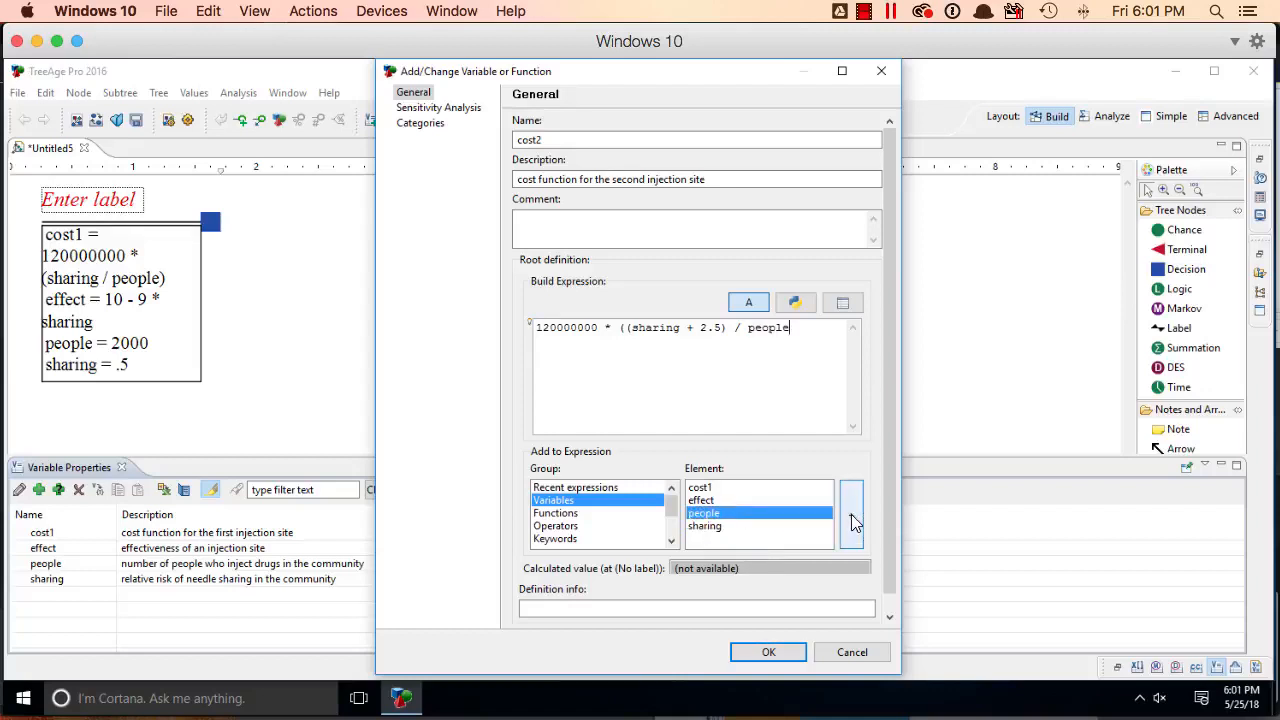
pyautogui.write(')')
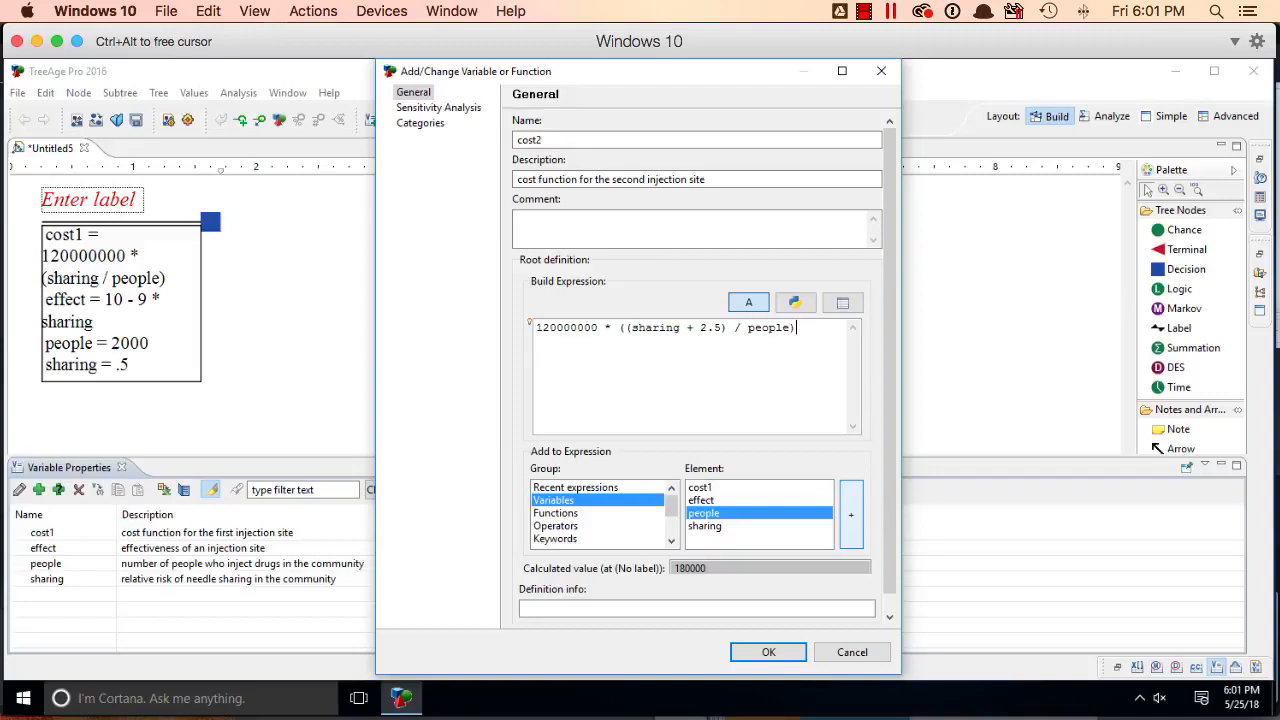
pyautogui.click(768, 651)
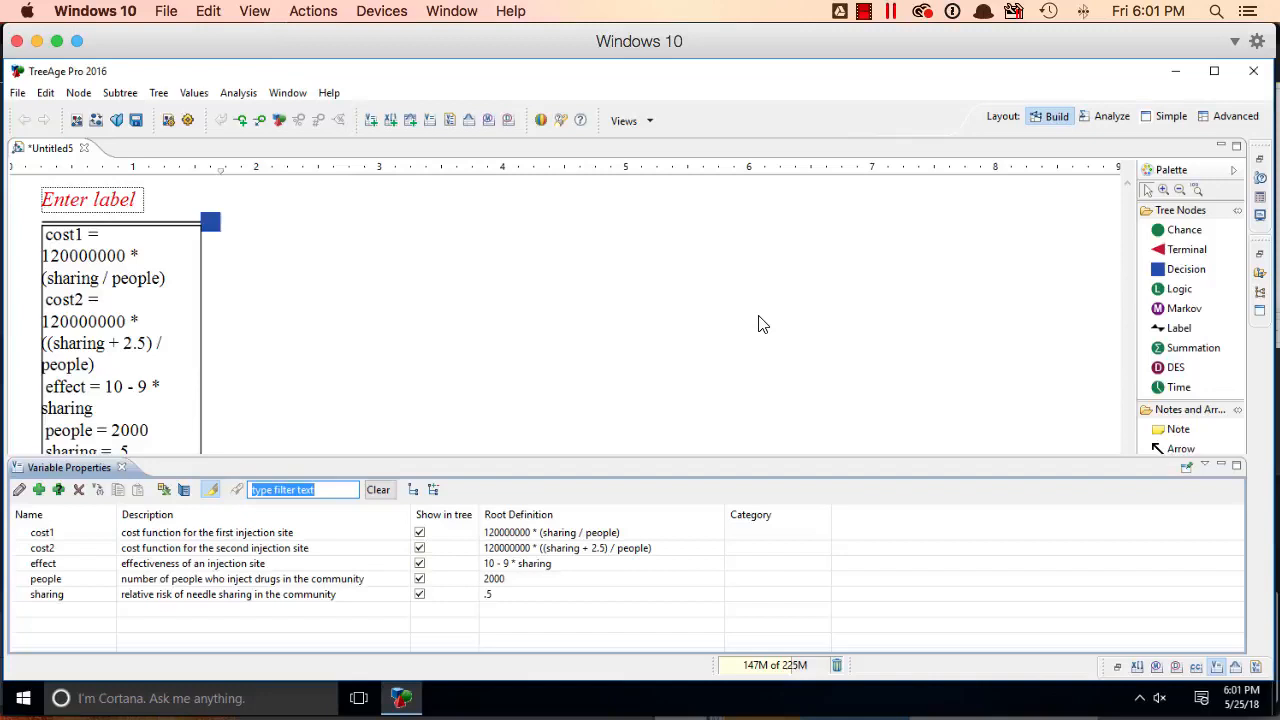
pyautogui.click(758, 323)
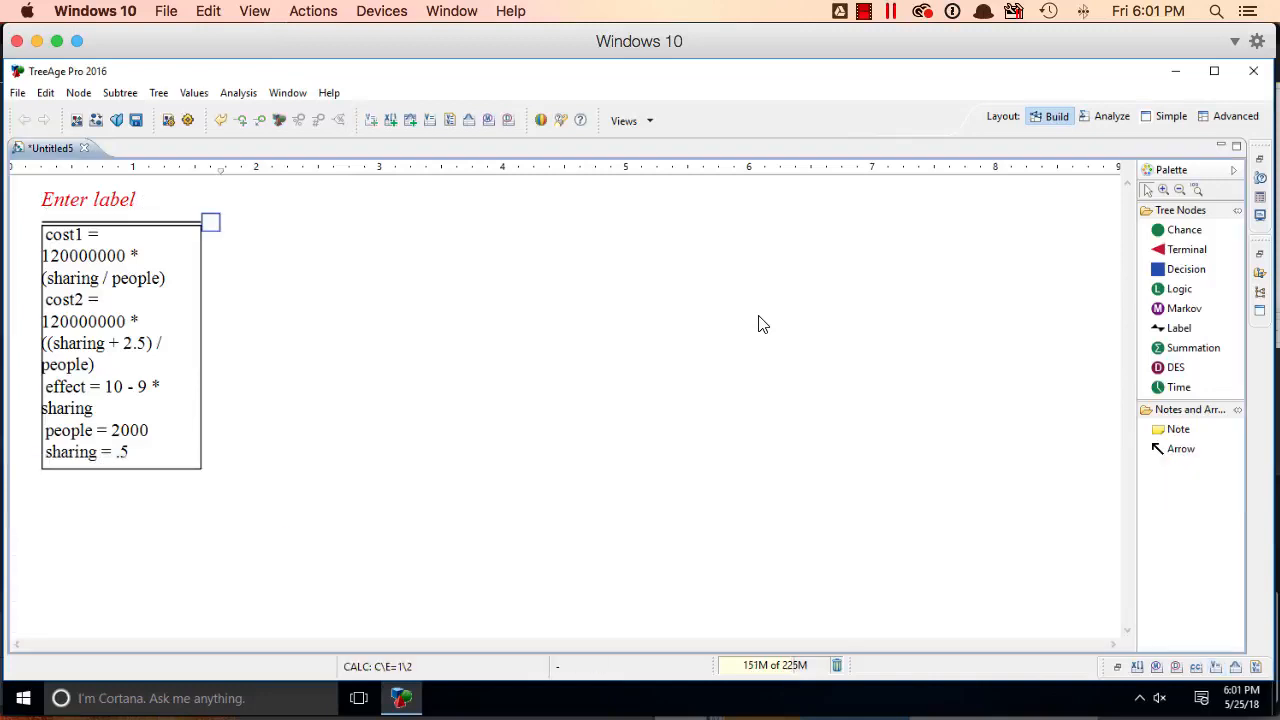
# Step: Add a terminal branch to the root decision node with a cost payoff of 10000 and an effectiveness payoff of 1
pyautogui.click(1190, 252)
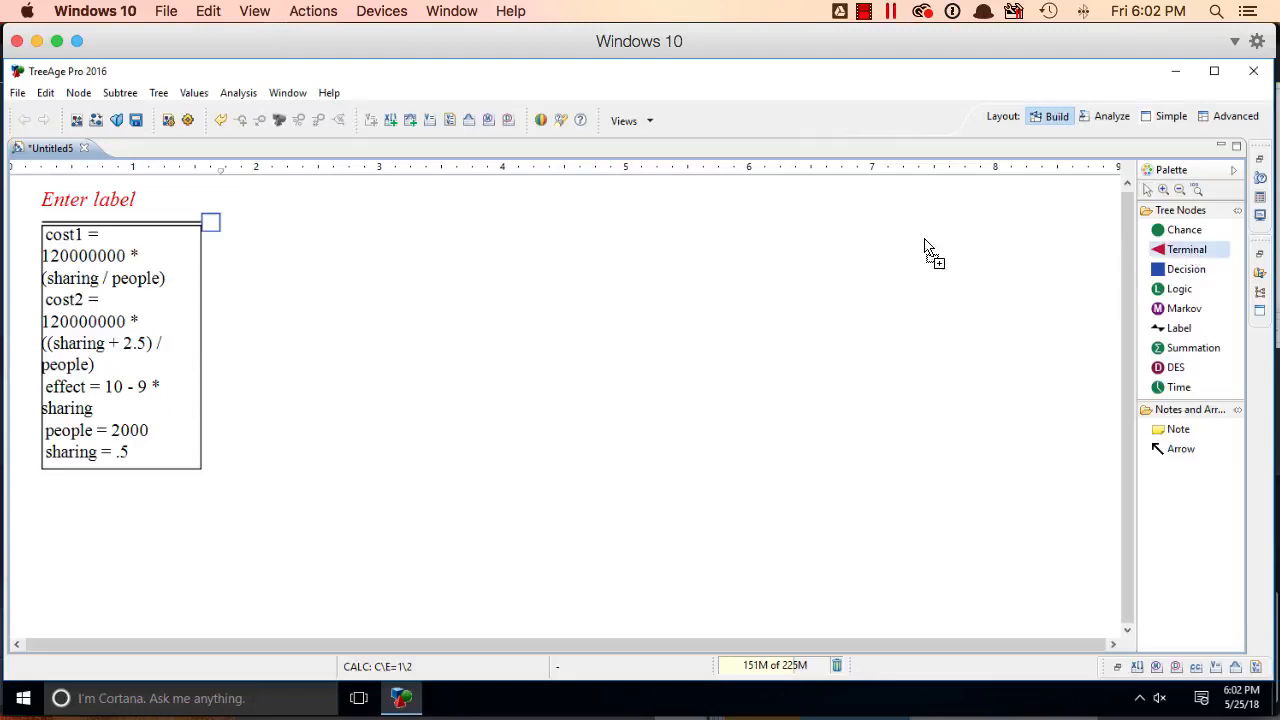
pyautogui.click(247, 222)
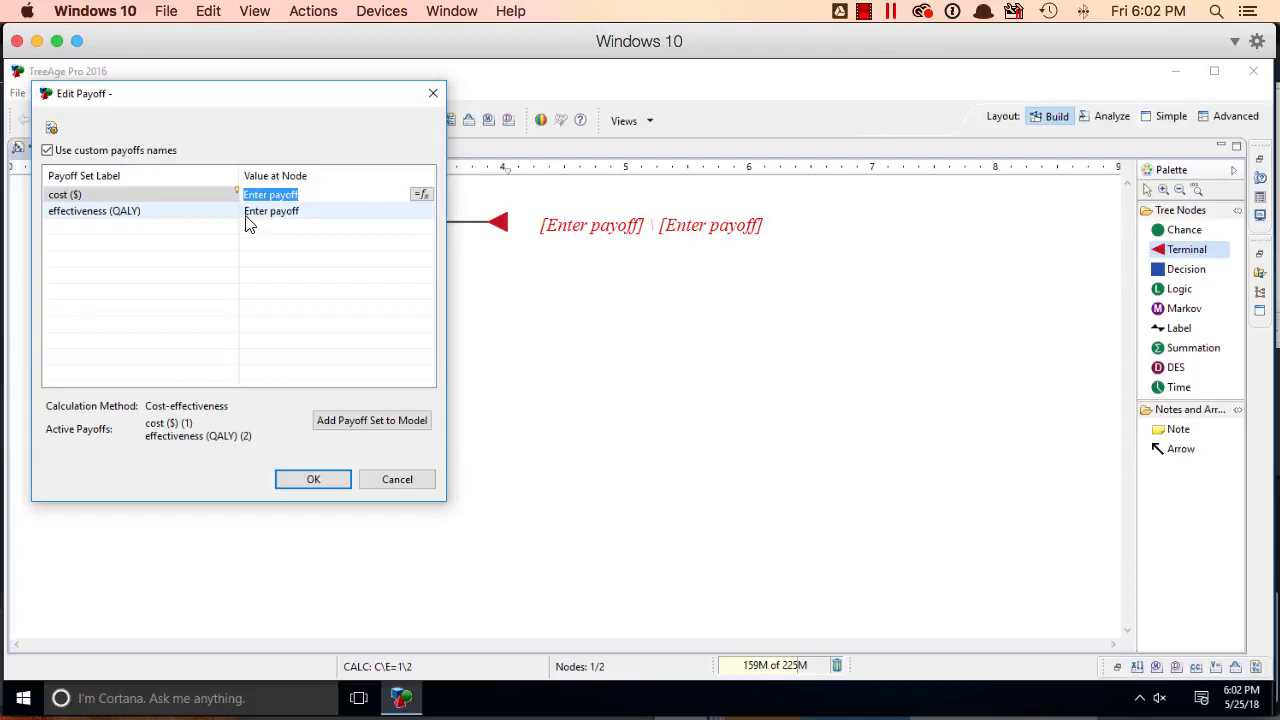
pyautogui.write('10000')
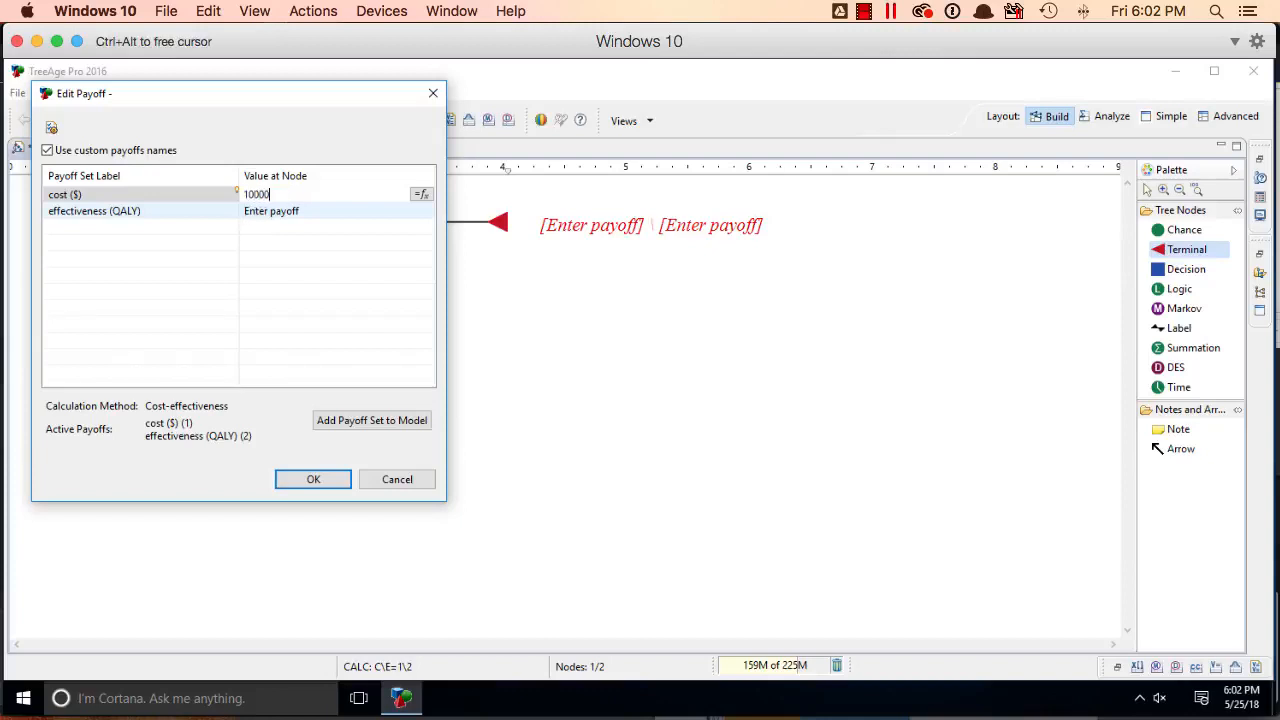
pyautogui.click(248, 212)
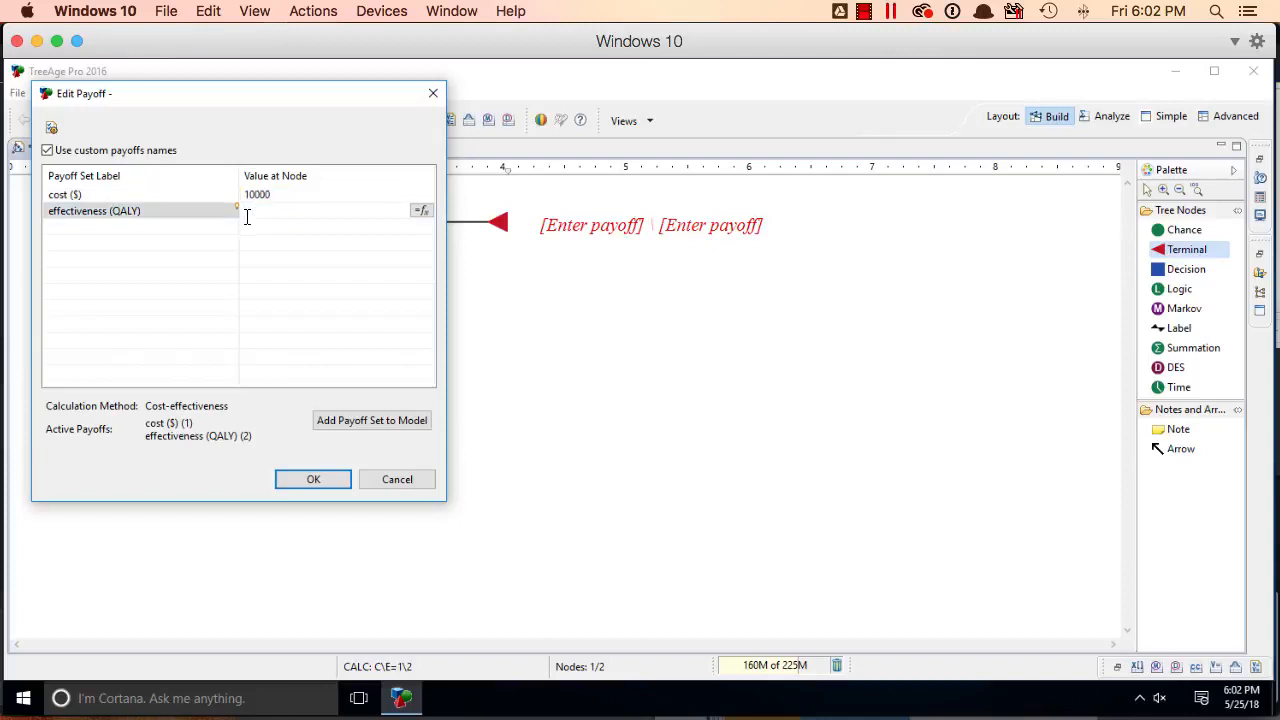
pyautogui.write('1')
pyautogui.click(313, 479)
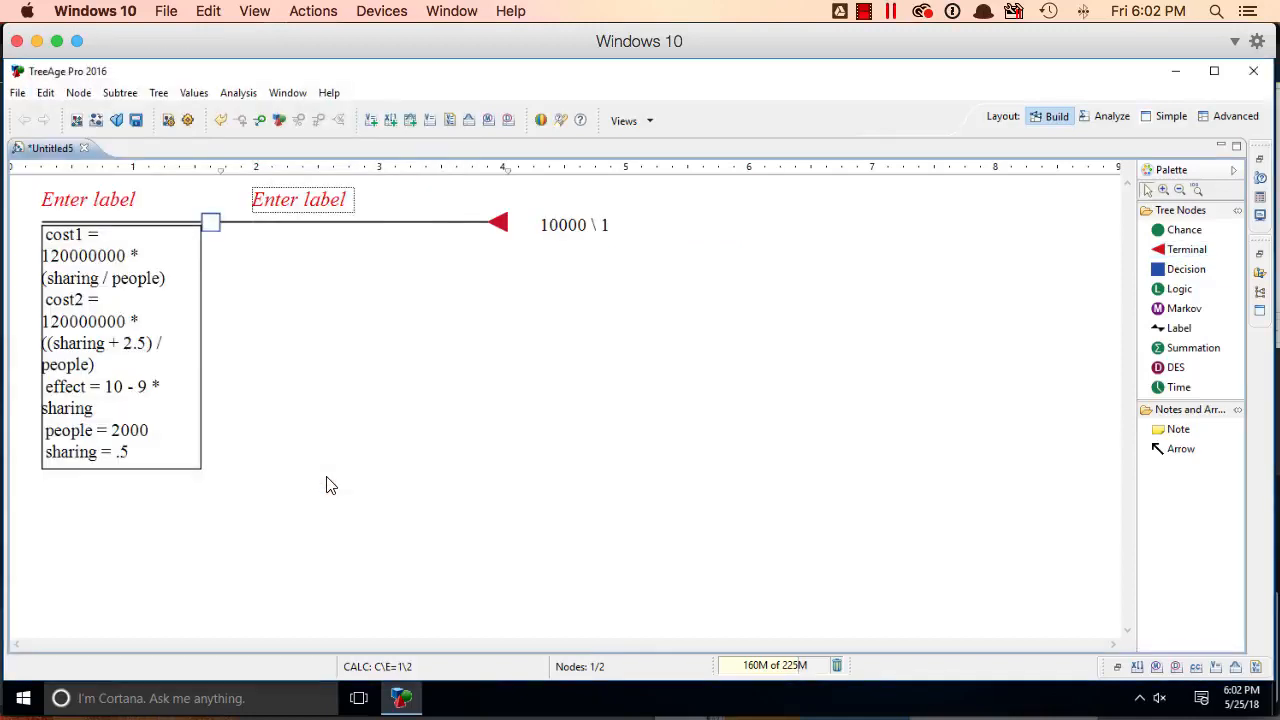
# Step: Add a second terminal branch to the decision node and set its cost payoff to the variable cost1
pyautogui.click(1200, 256)
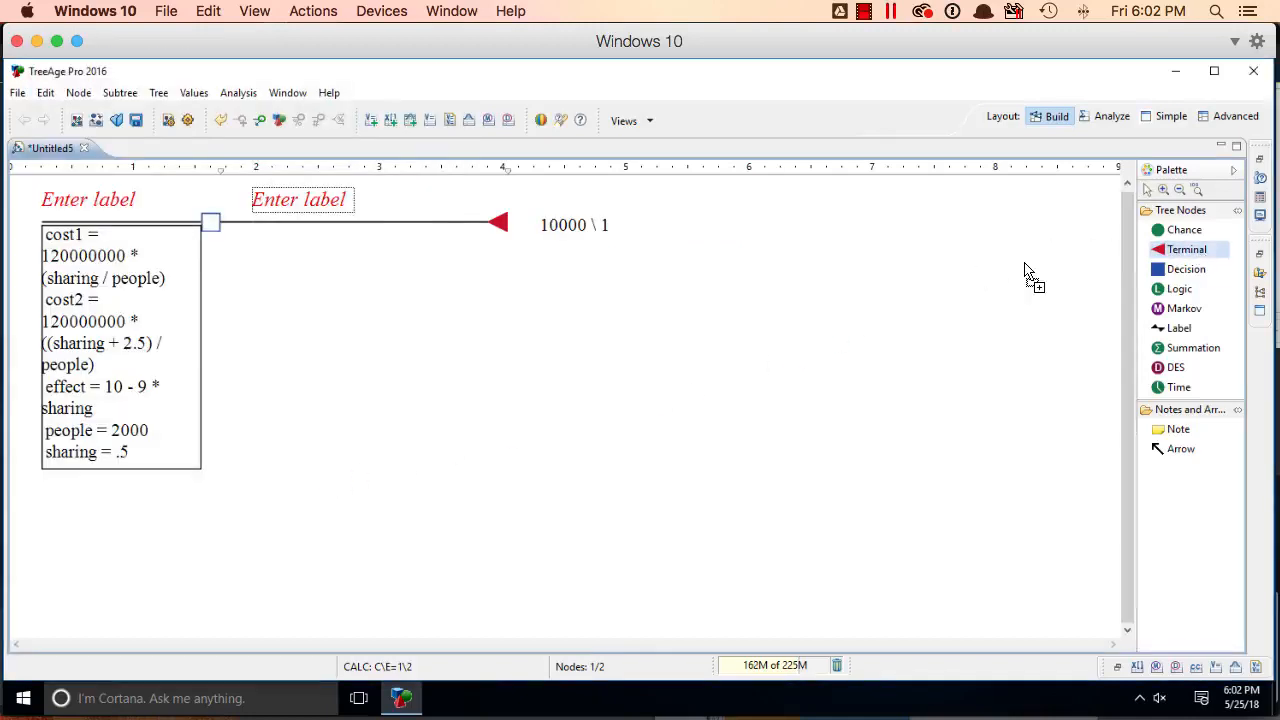
pyautogui.click(343, 237)
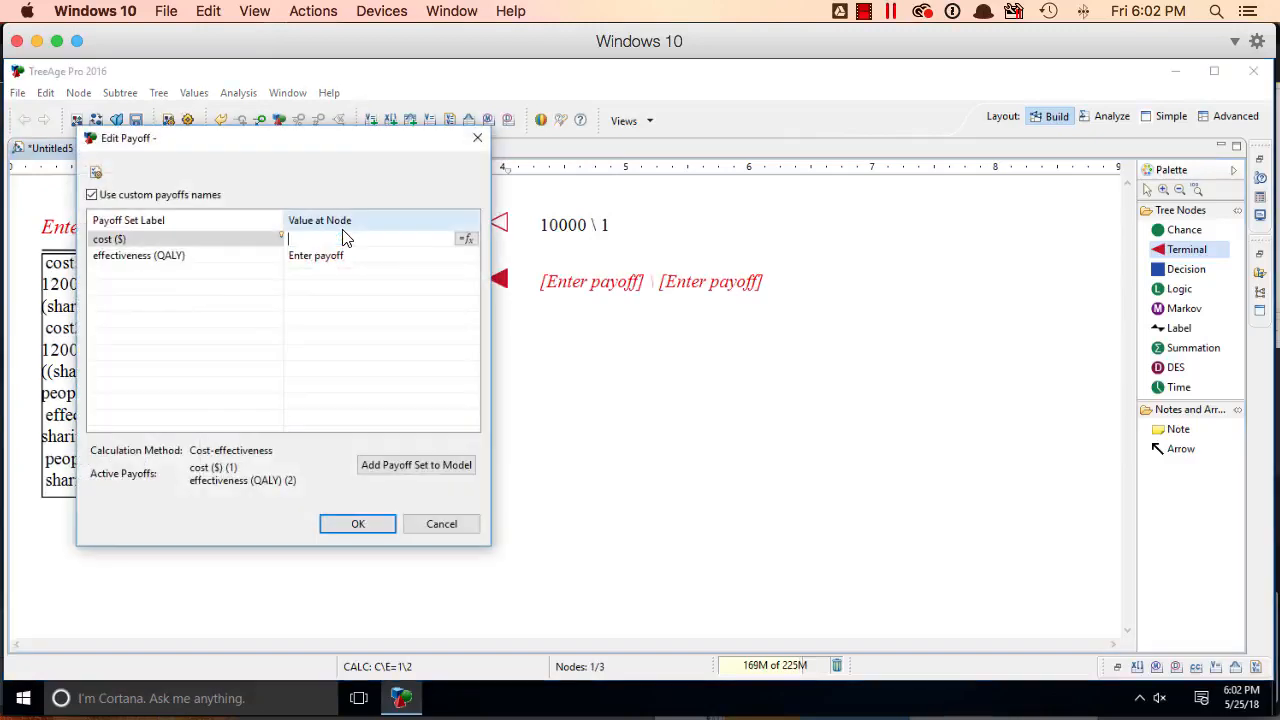
pyautogui.click(465, 239)
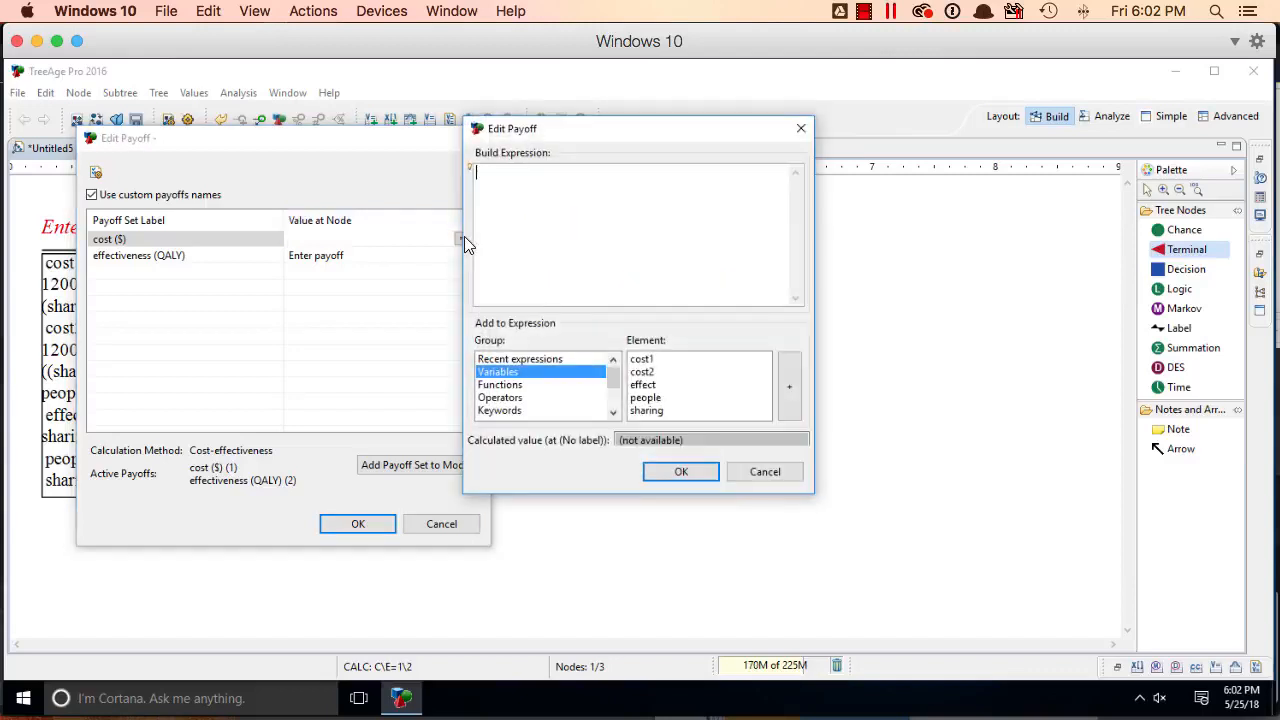
pyautogui.click(641, 358)
pyautogui.click(789, 386)
pyautogui.click(679, 468)
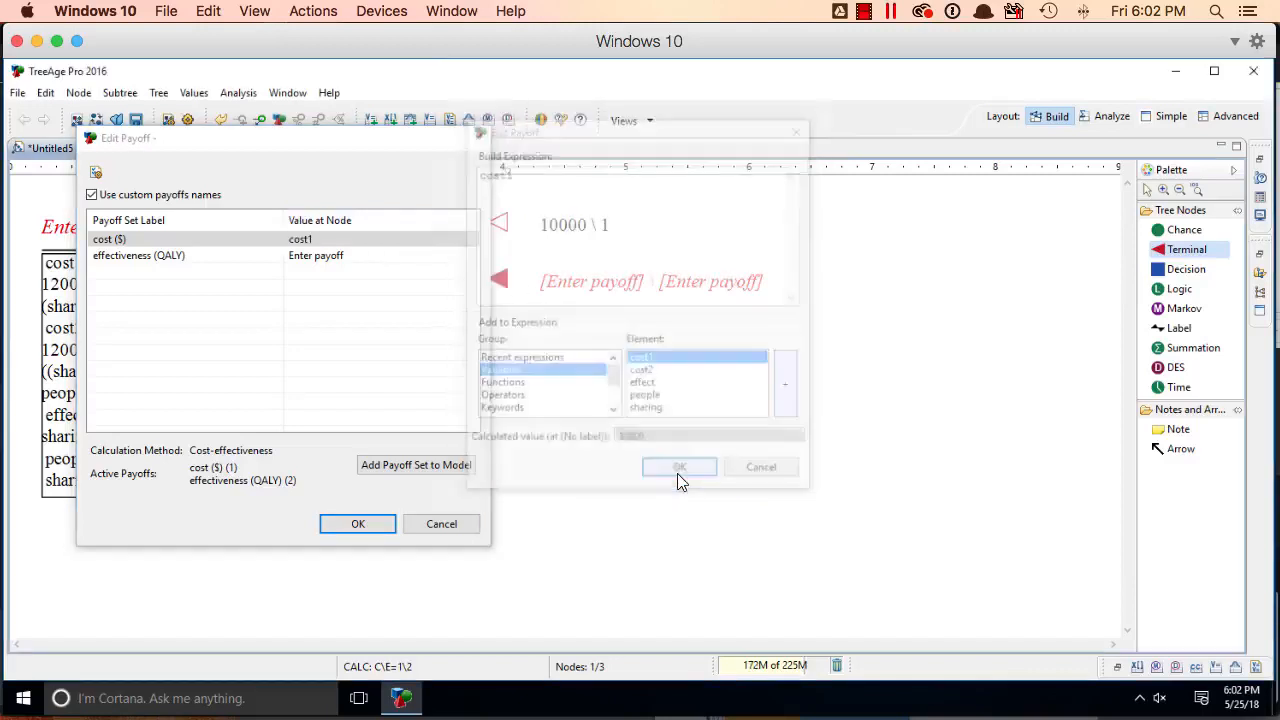
# Step: Set the second branch's effectiveness payoff to the variable effect and save its payoffs
pyautogui.click(375, 255)
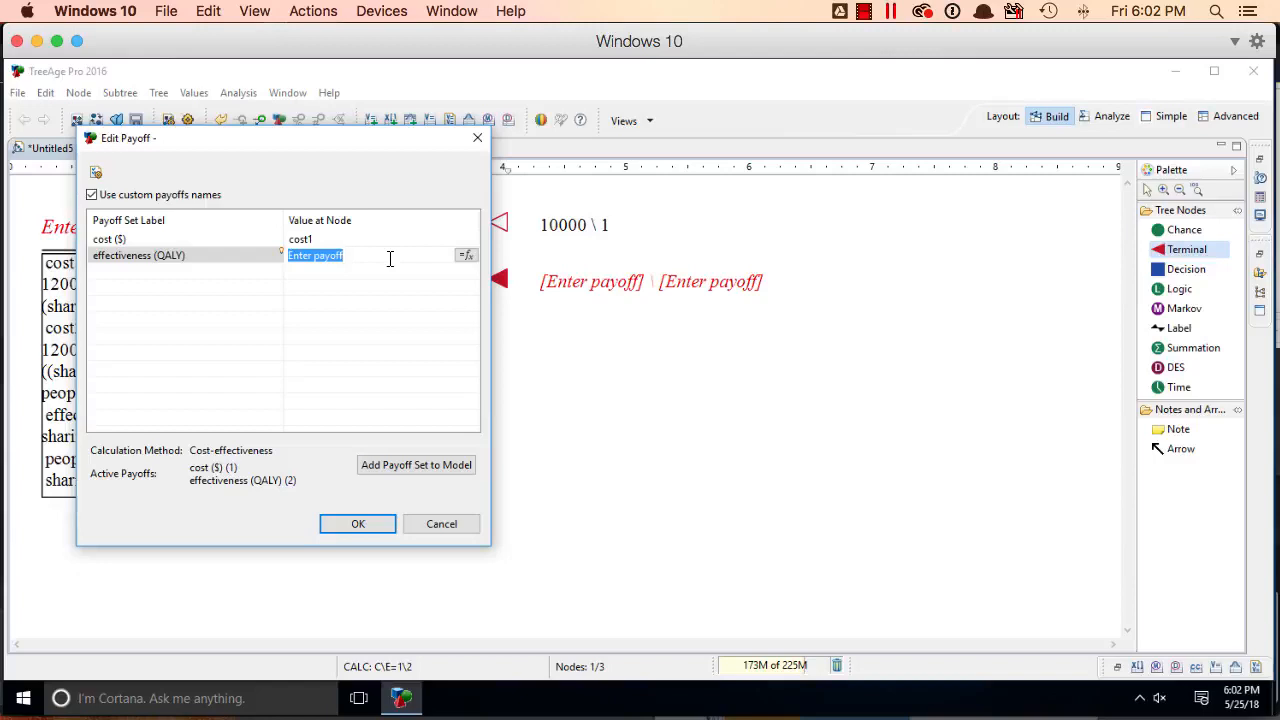
pyautogui.click(465, 256)
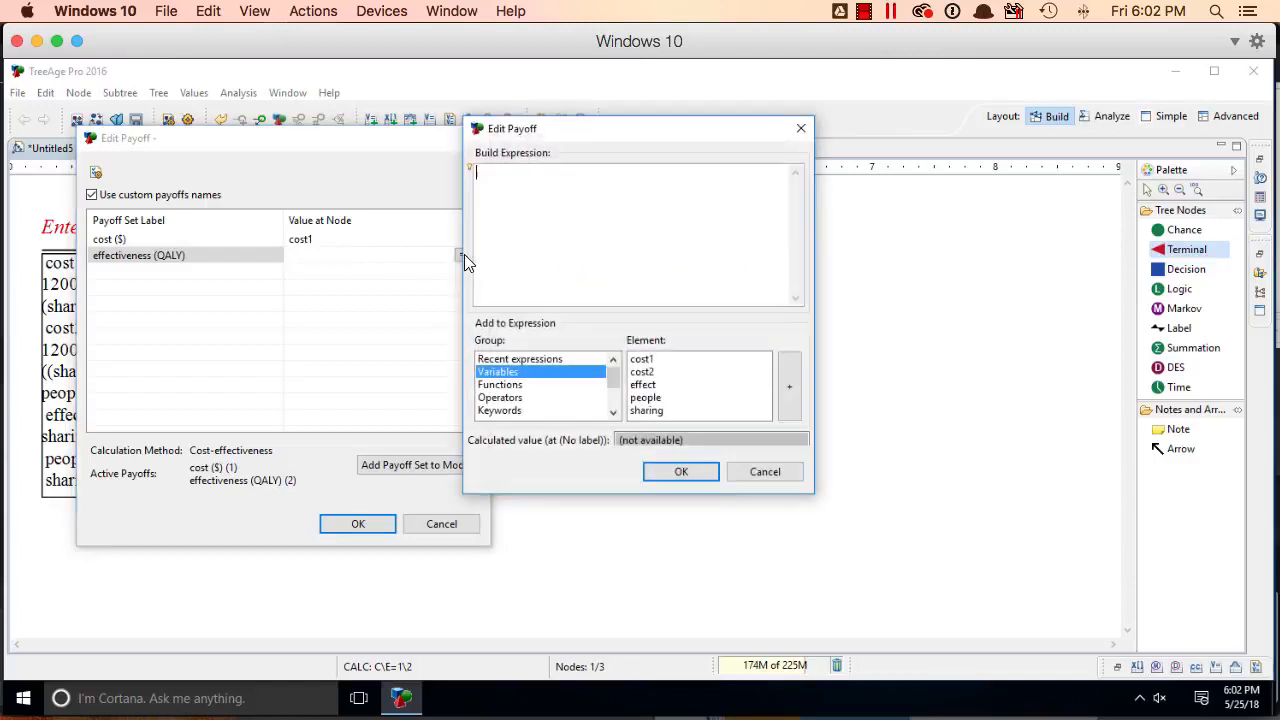
pyautogui.click(660, 386)
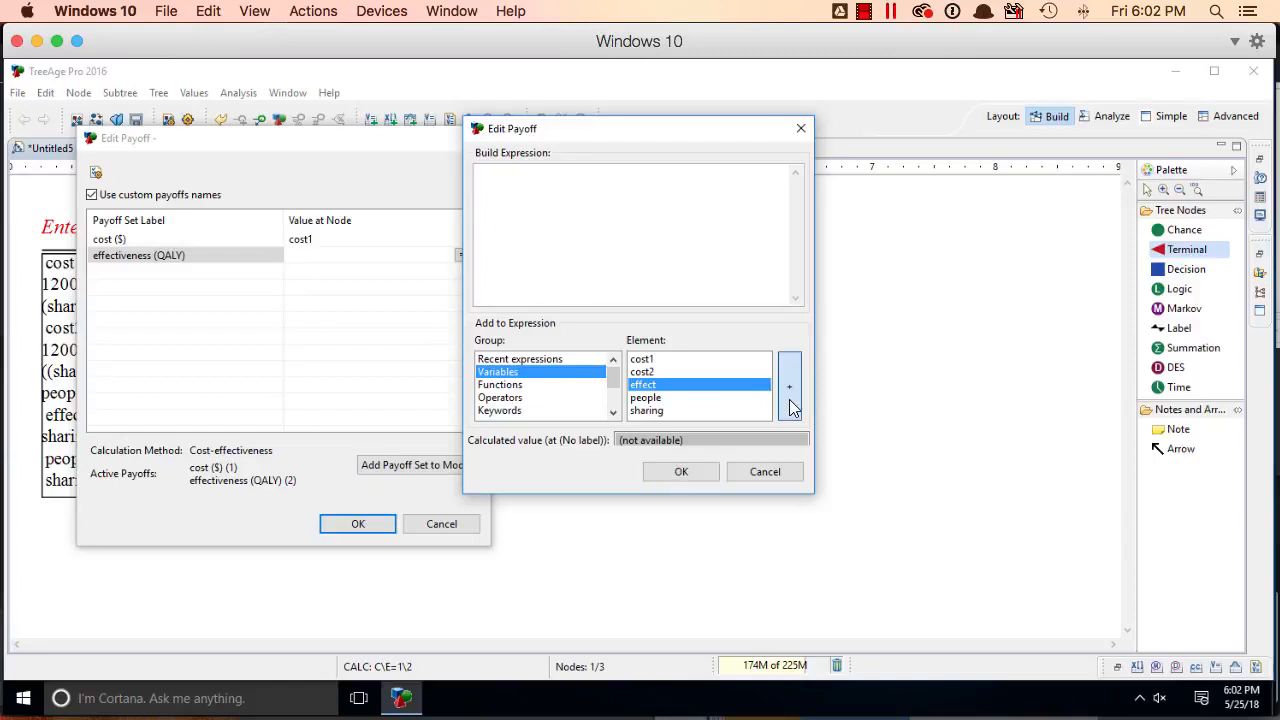
pyautogui.click(790, 407)
pyautogui.click(683, 473)
pyautogui.click(358, 526)
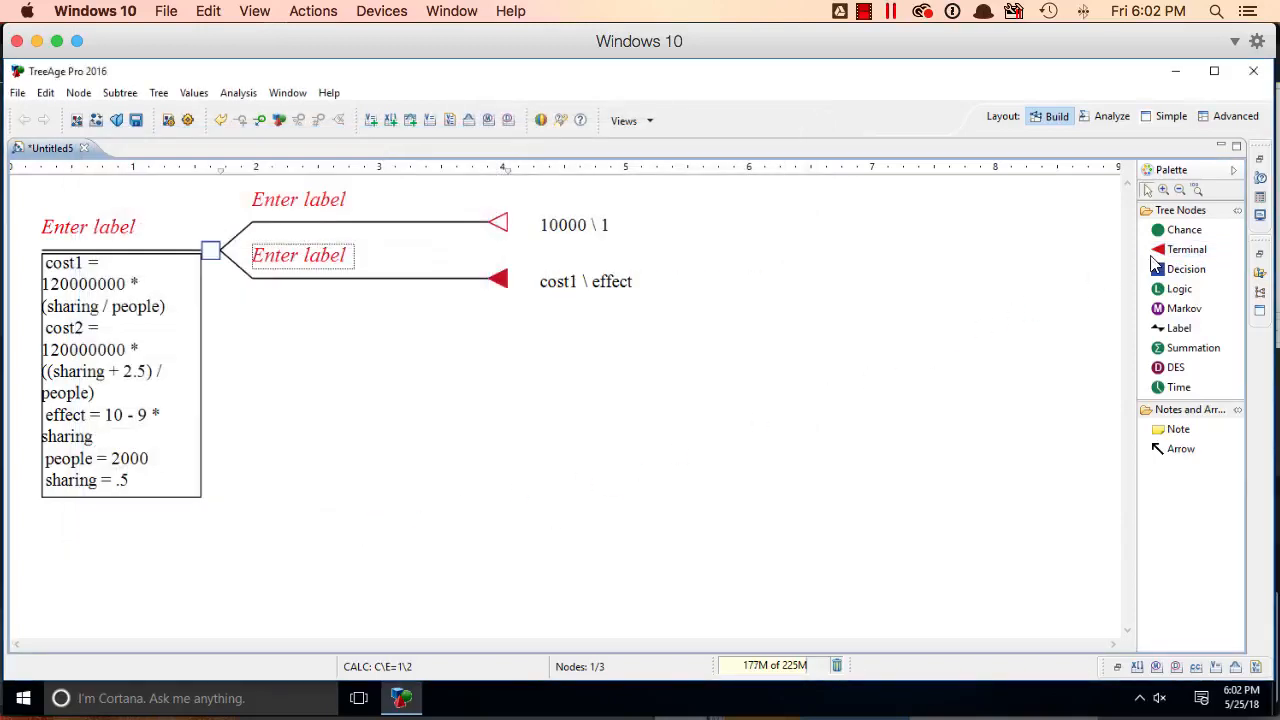
# Step: Add a third terminal branch to the decision node and set its cost payoff to cost1 + cost2
pyautogui.moveTo(1187, 253); pyautogui.dragTo(366, 289)
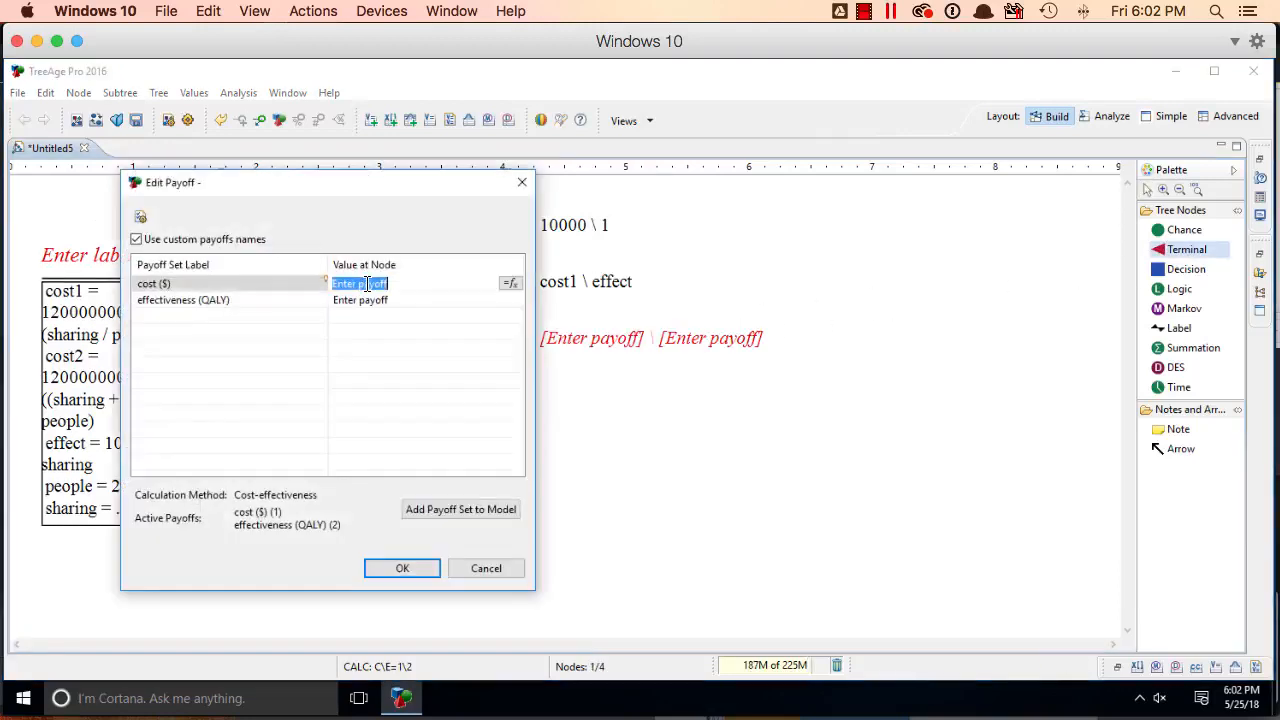
pyautogui.click(512, 284)
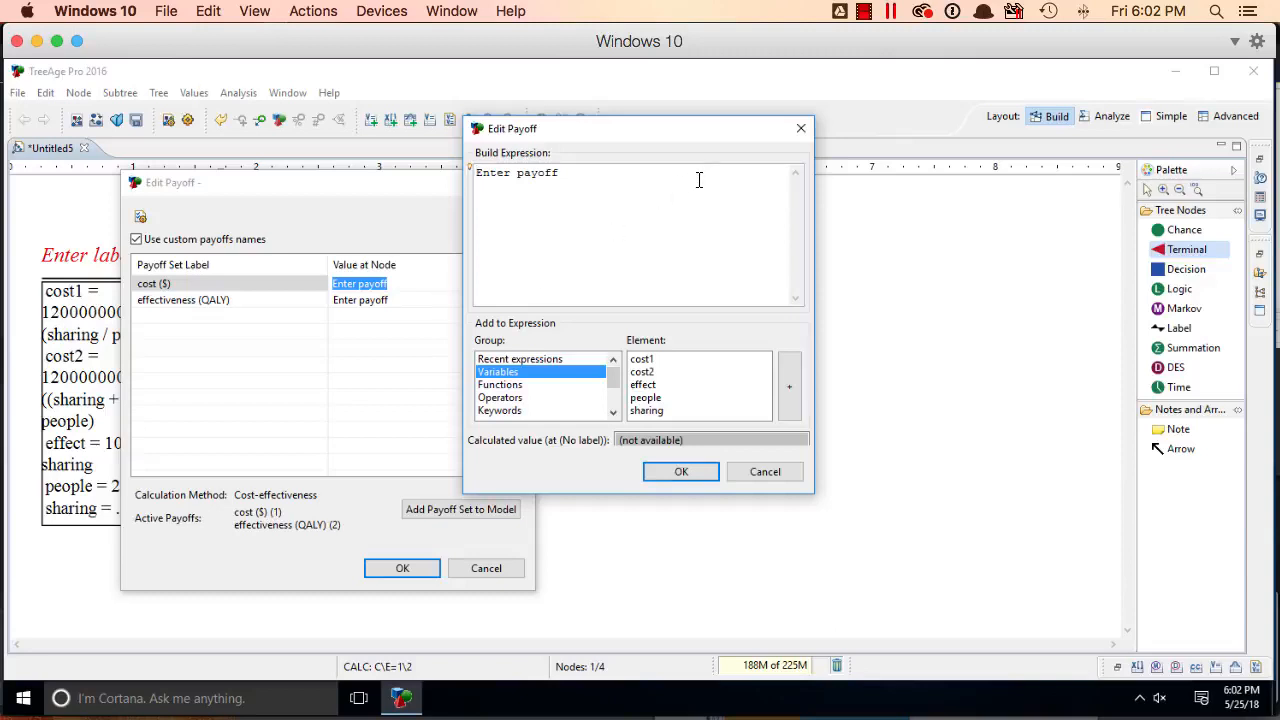
pyautogui.hotkey('ctrl', 'a')
pyautogui.press('BackSpace')
pyautogui.click(675, 356)
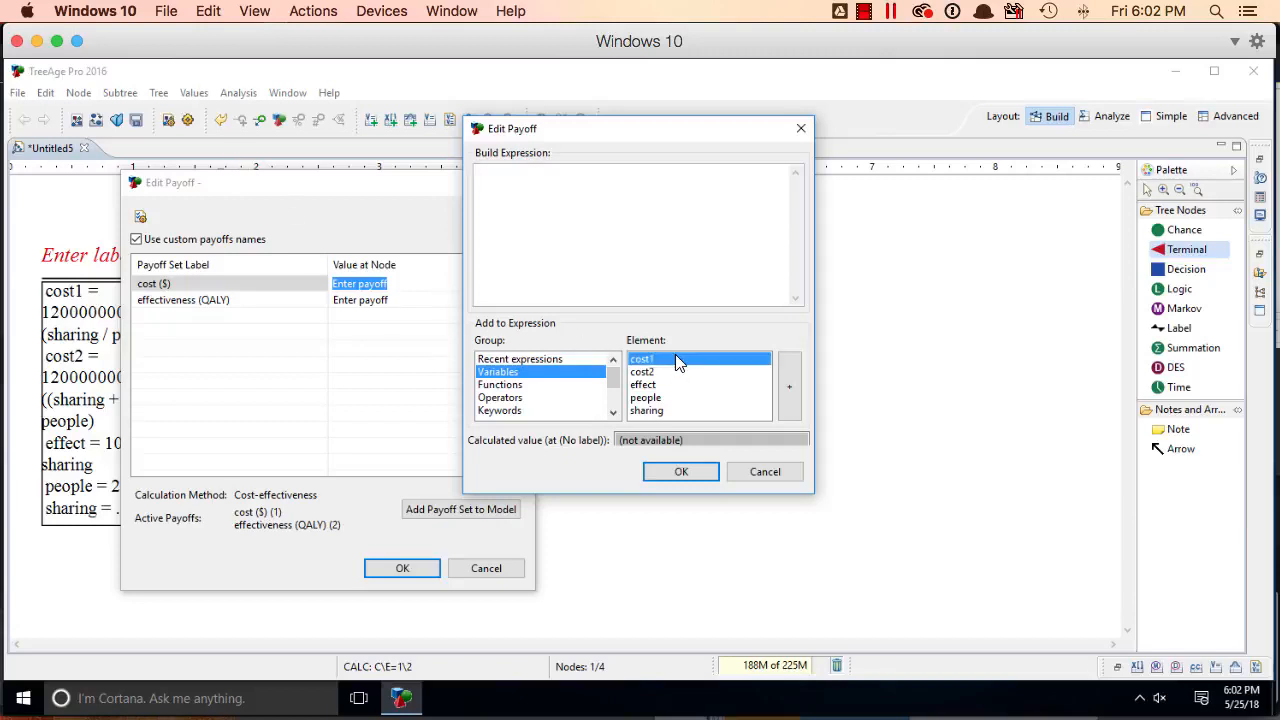
pyautogui.click(789, 389)
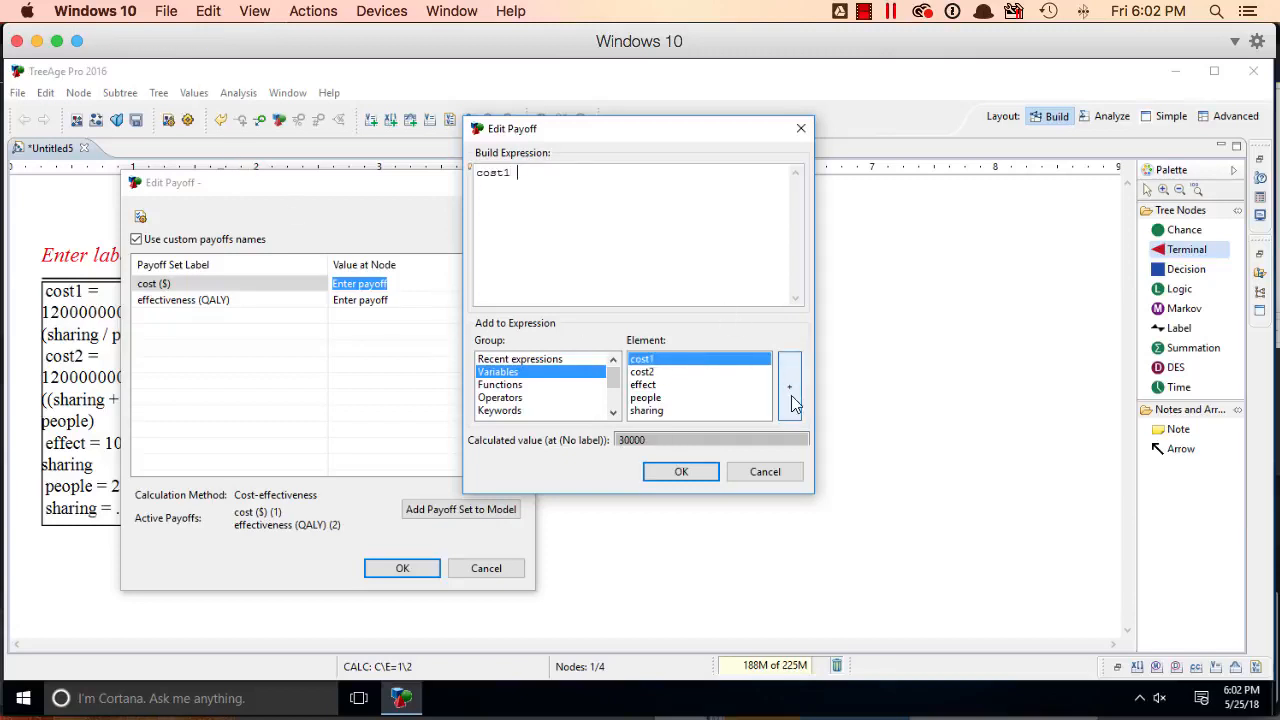
pyautogui.write('+')
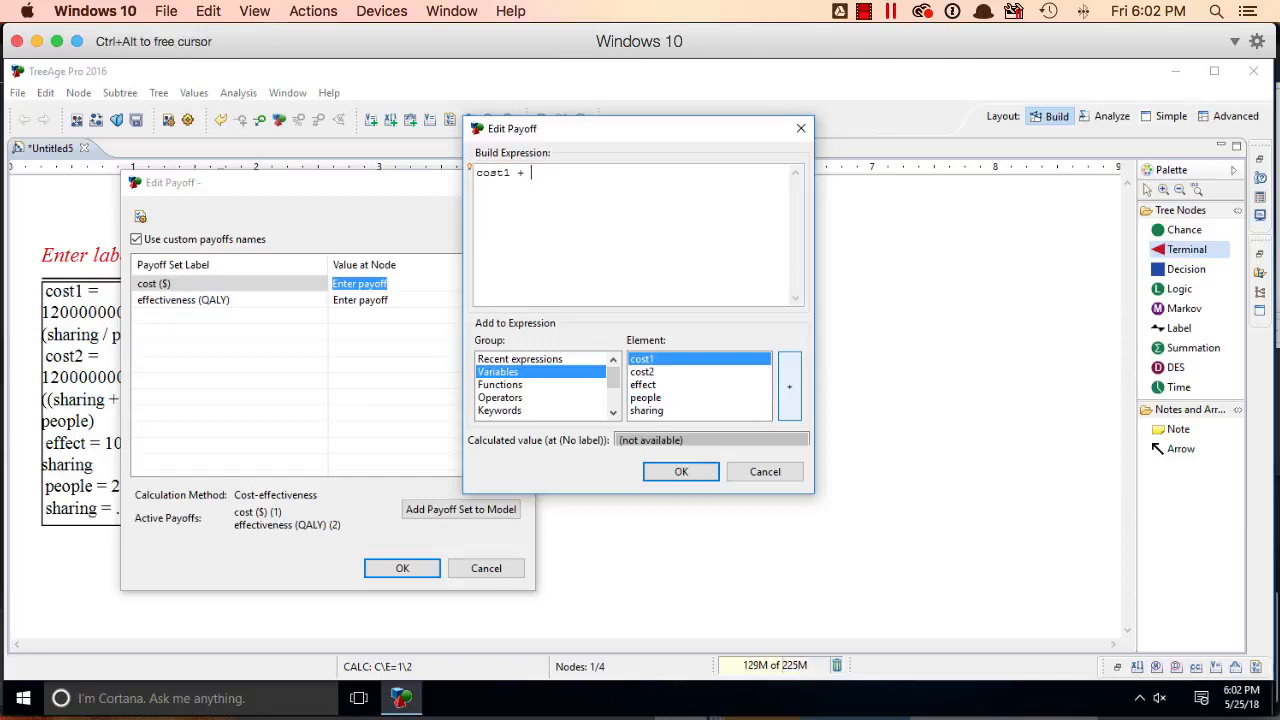
pyautogui.click(645, 372)
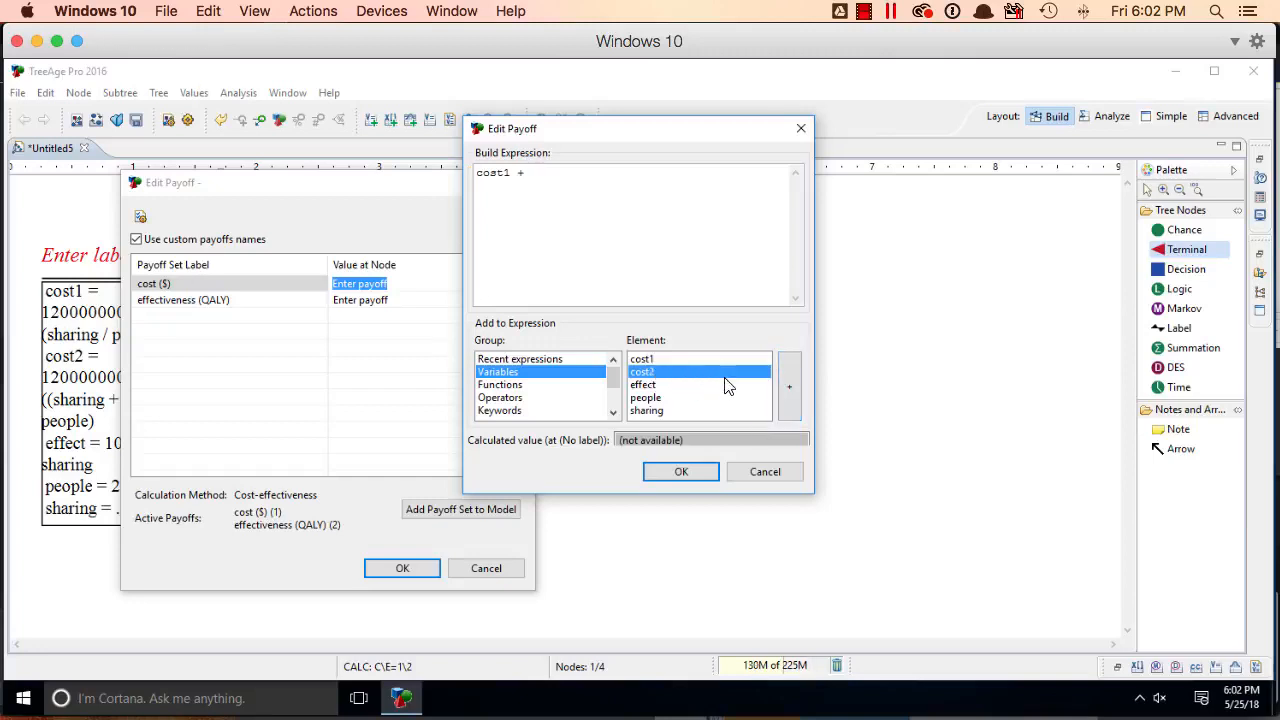
pyautogui.click(787, 389)
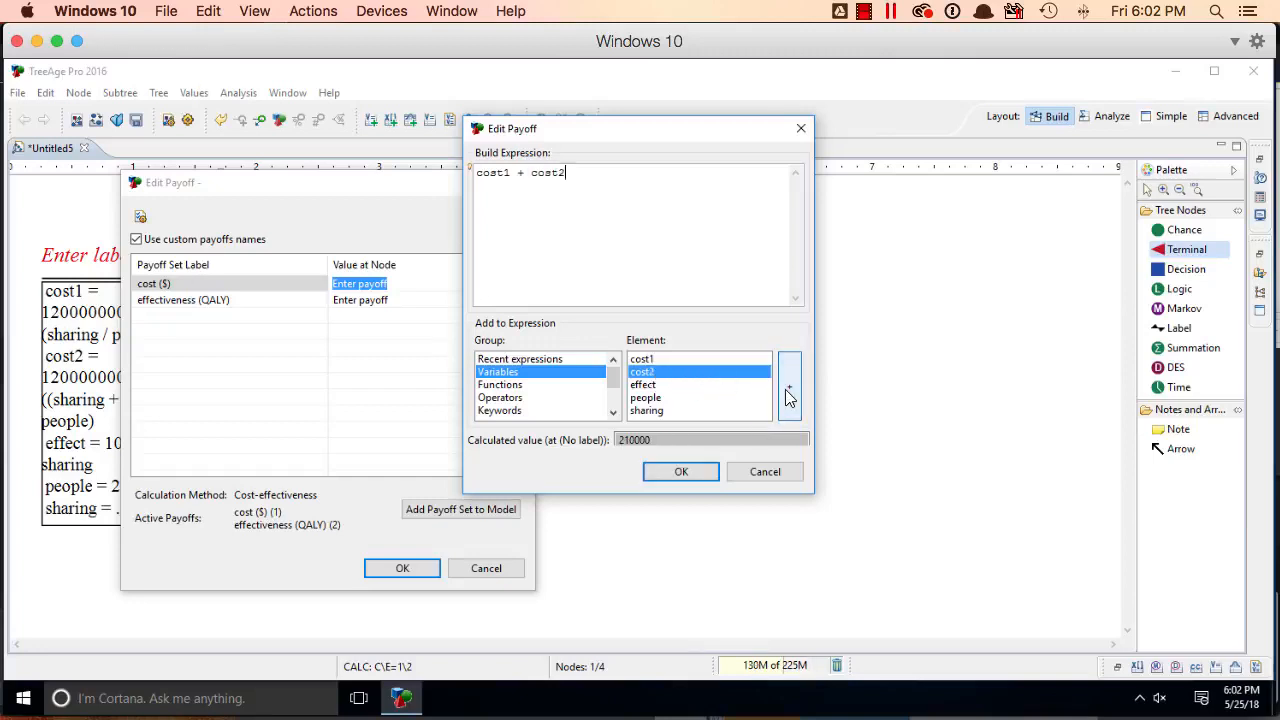
pyautogui.click(680, 472)
# Step: Set the third branch's effectiveness payoff to effect + effect and save its payoffs
pyautogui.click(388, 300)
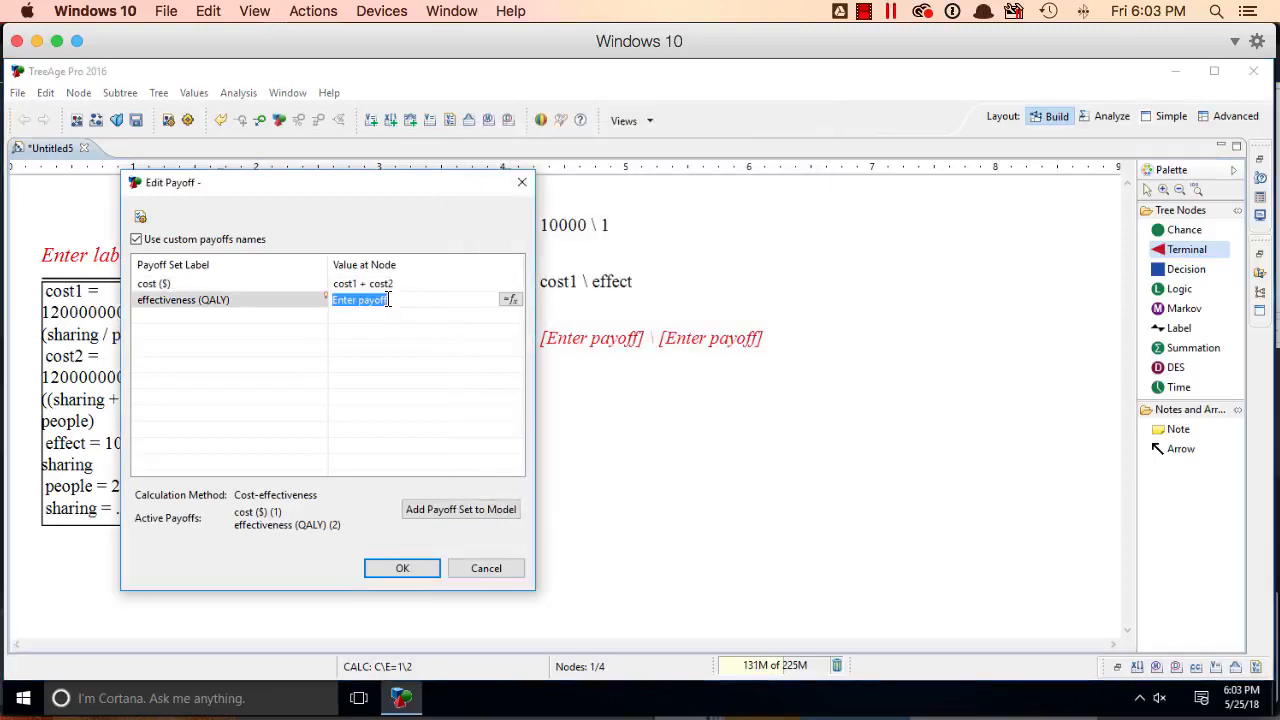
pyautogui.click(510, 299)
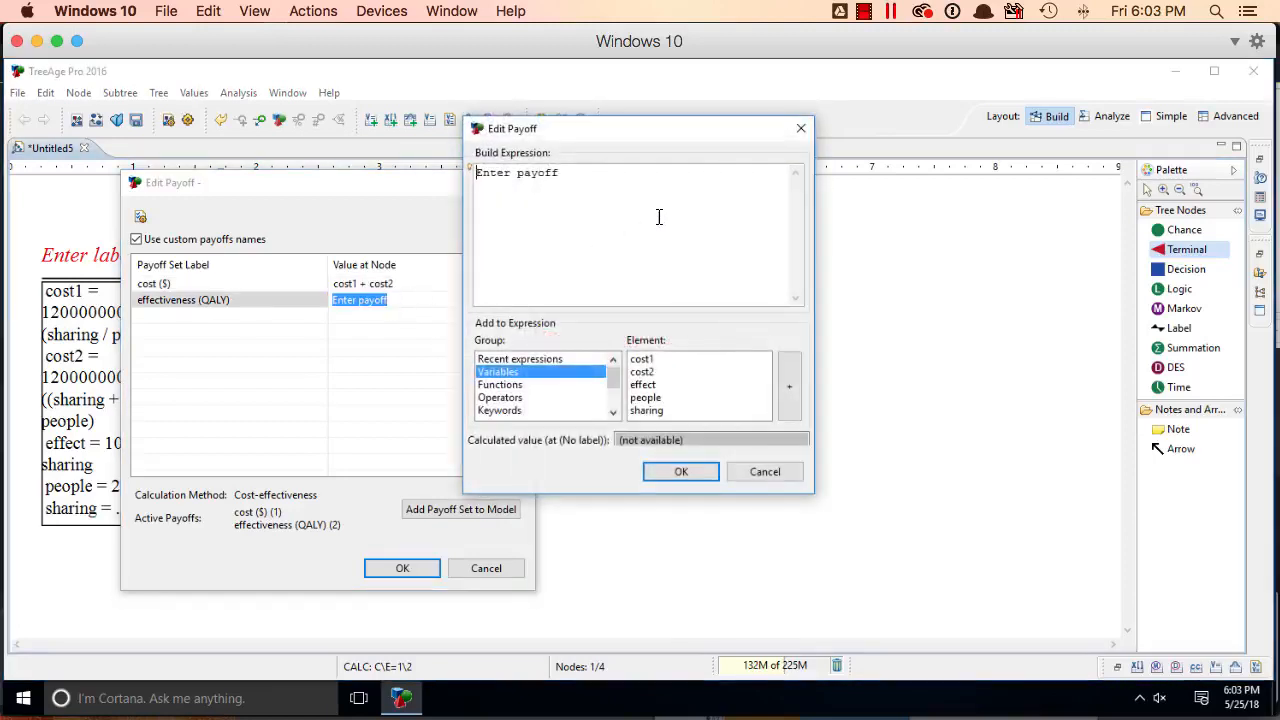
pyautogui.press('BackSpace')
pyautogui.click(688, 386)
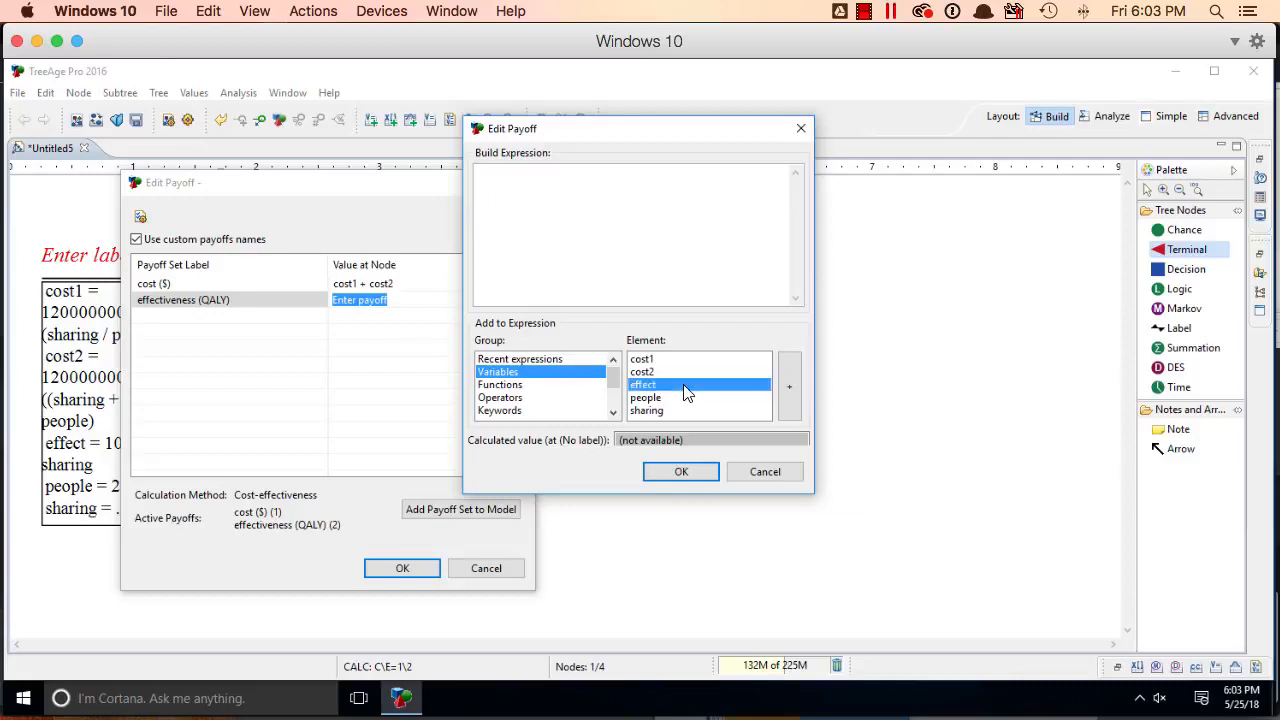
pyautogui.click(789, 389)
pyautogui.write('+')
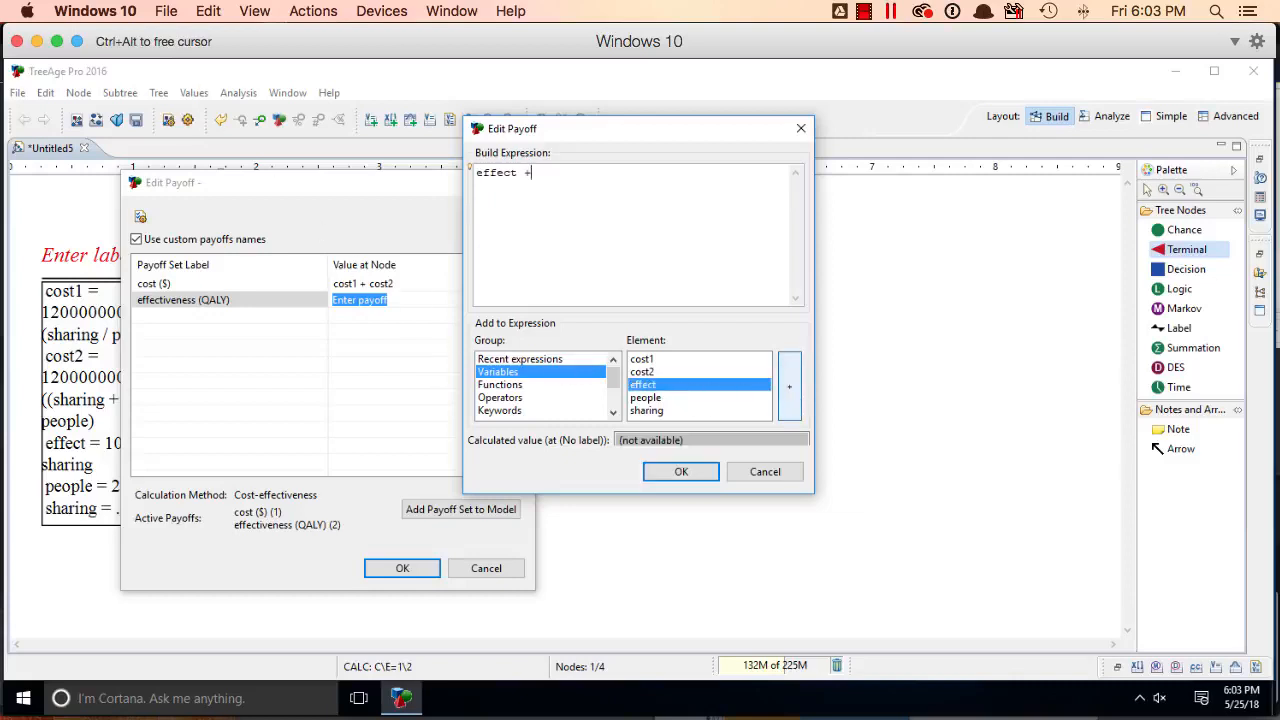
pyautogui.click(787, 400)
pyautogui.click(681, 472)
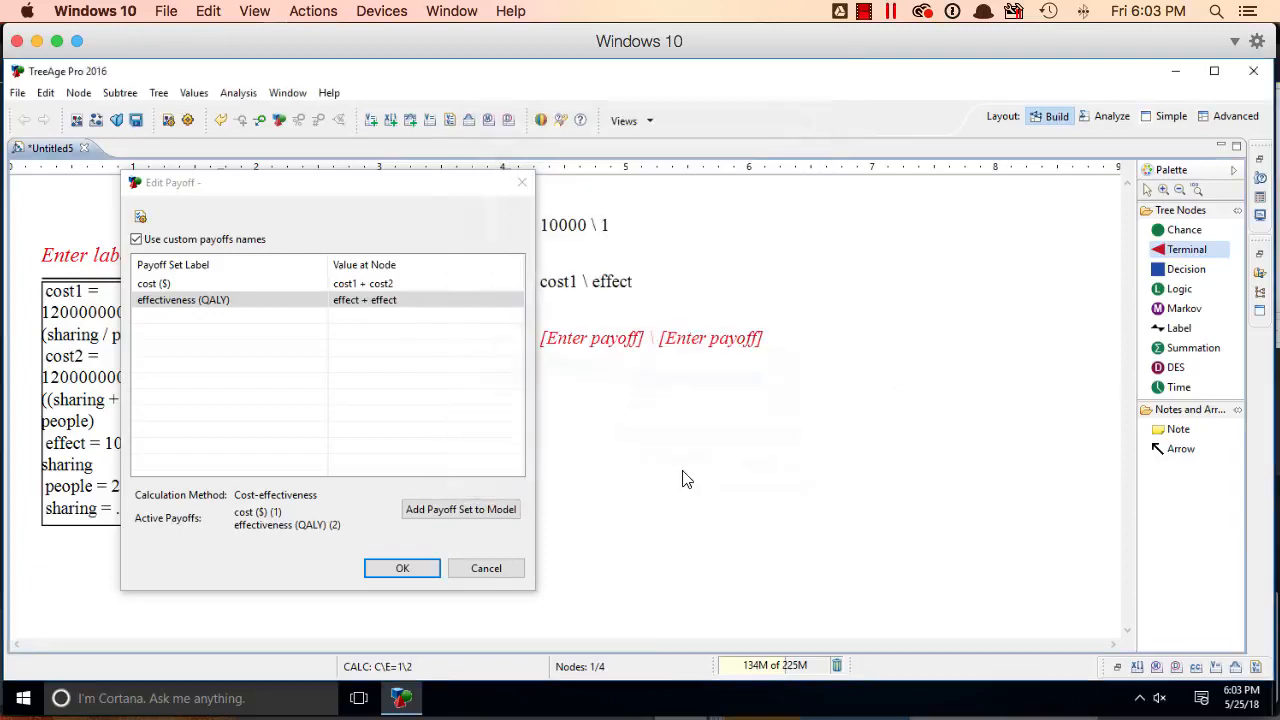
pyautogui.click(398, 568)
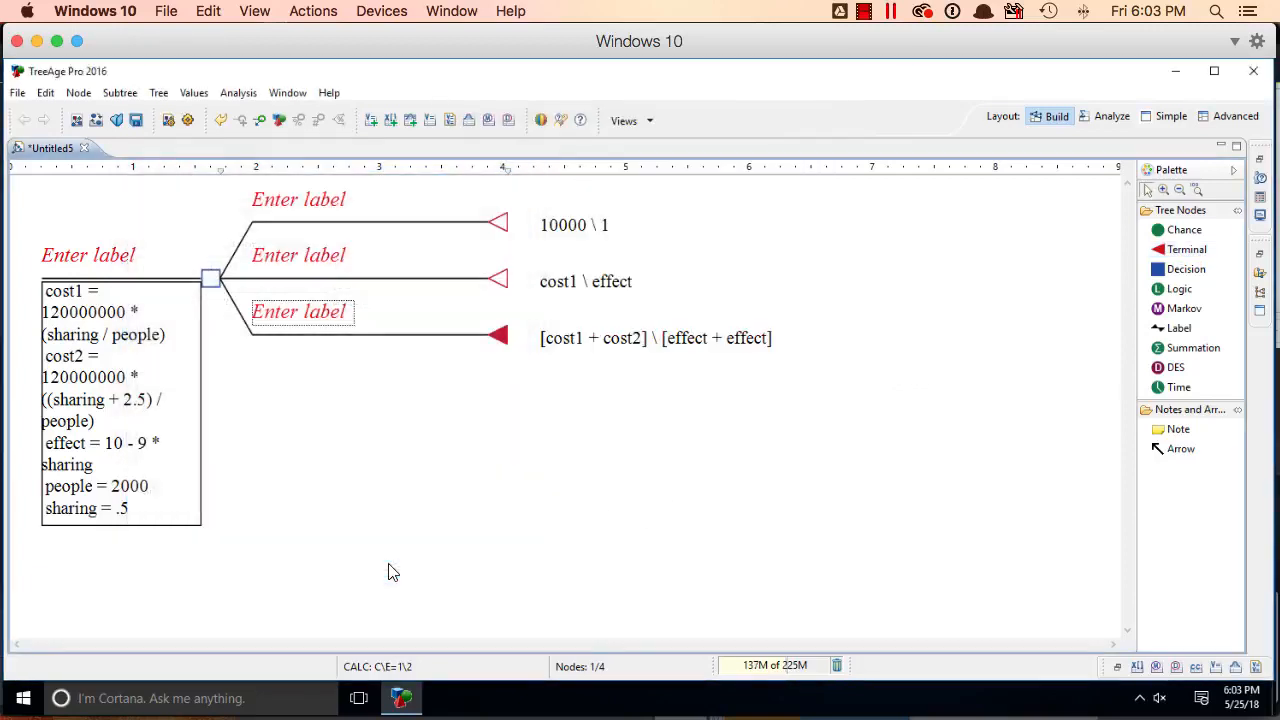
# Step: Label the first terminal branch "0 injection sites" and the second branch "1 injection site"
pyautogui.click(318, 199)
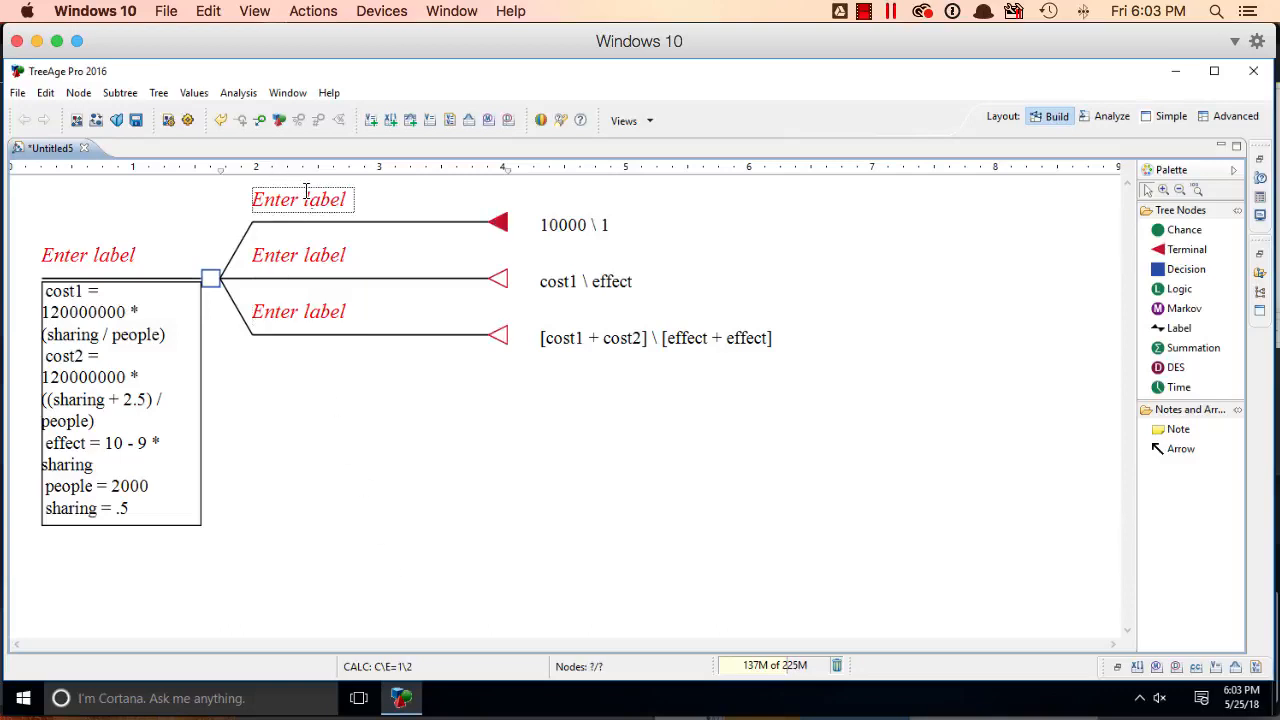
pyautogui.click(330, 202)
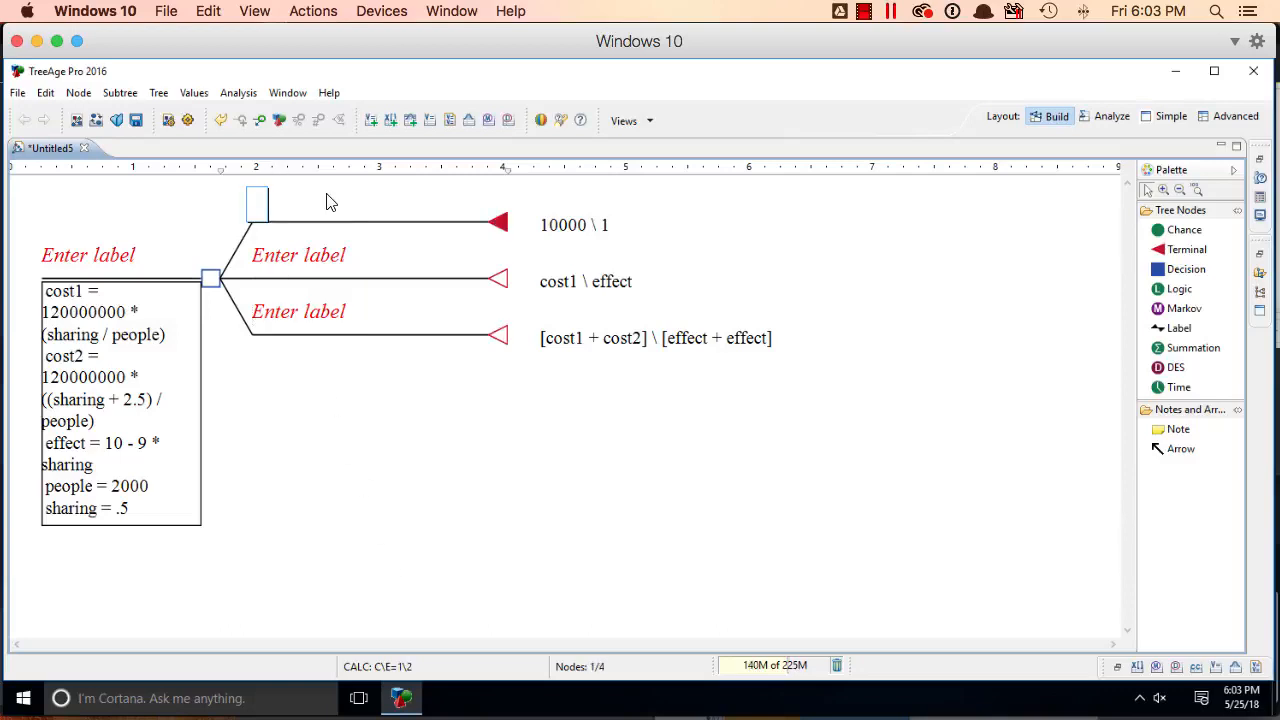
pyautogui.write('0 injection sites')
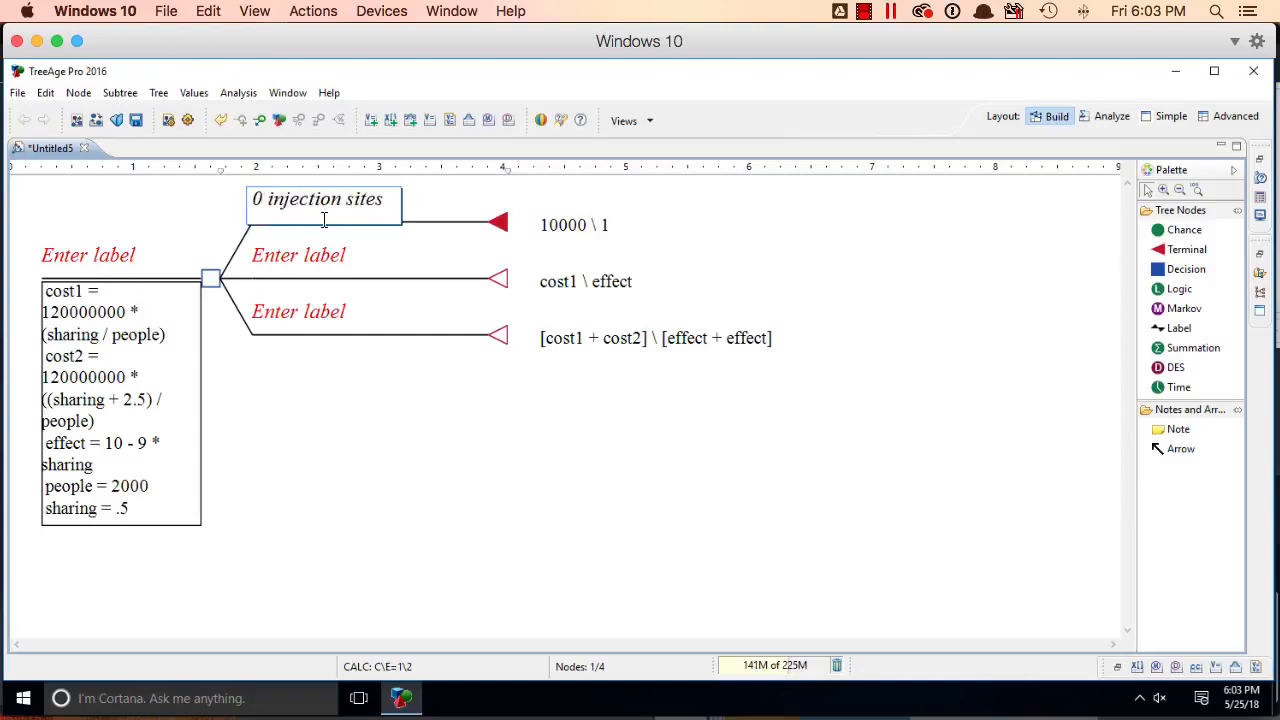
pyautogui.click(312, 260)
pyautogui.click(277, 261)
pyautogui.write('1')
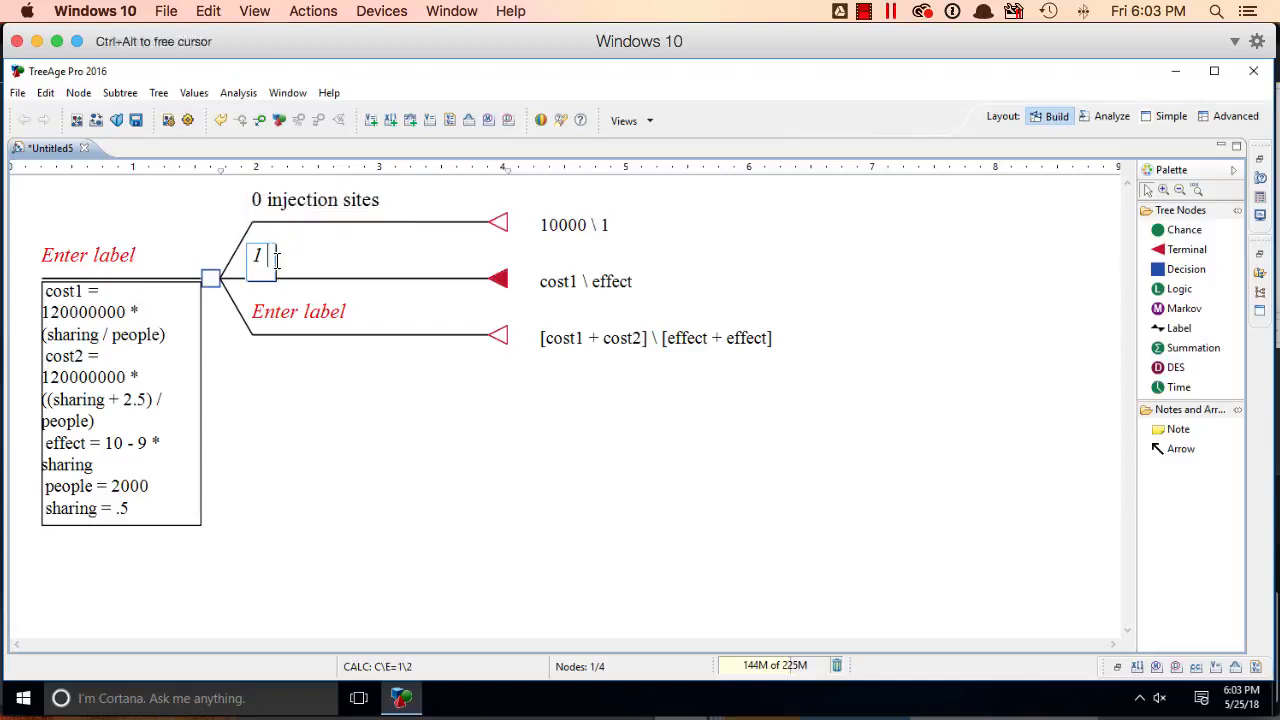
pyautogui.write(' injection site')
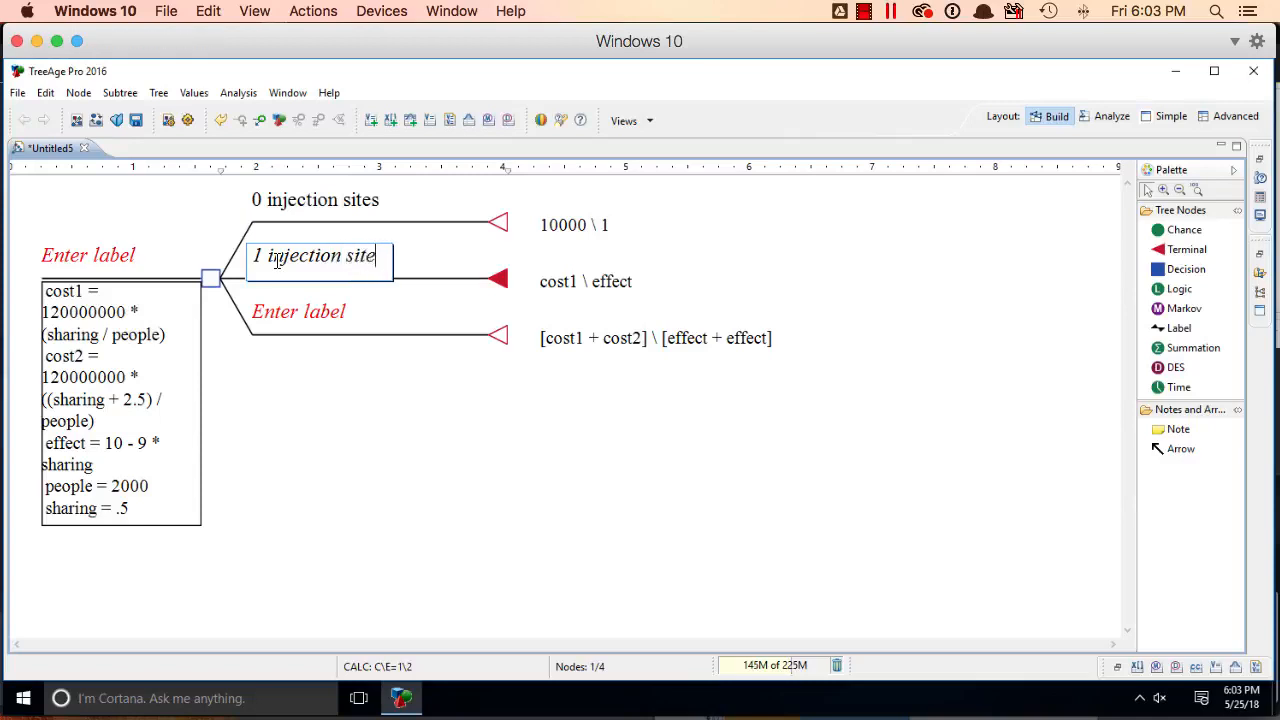
# Step: Label the third terminal branch "2 injection sites" and the root decision node "choose"
pyautogui.click(296, 311)
pyautogui.click(296, 311)
pyautogui.write('2')
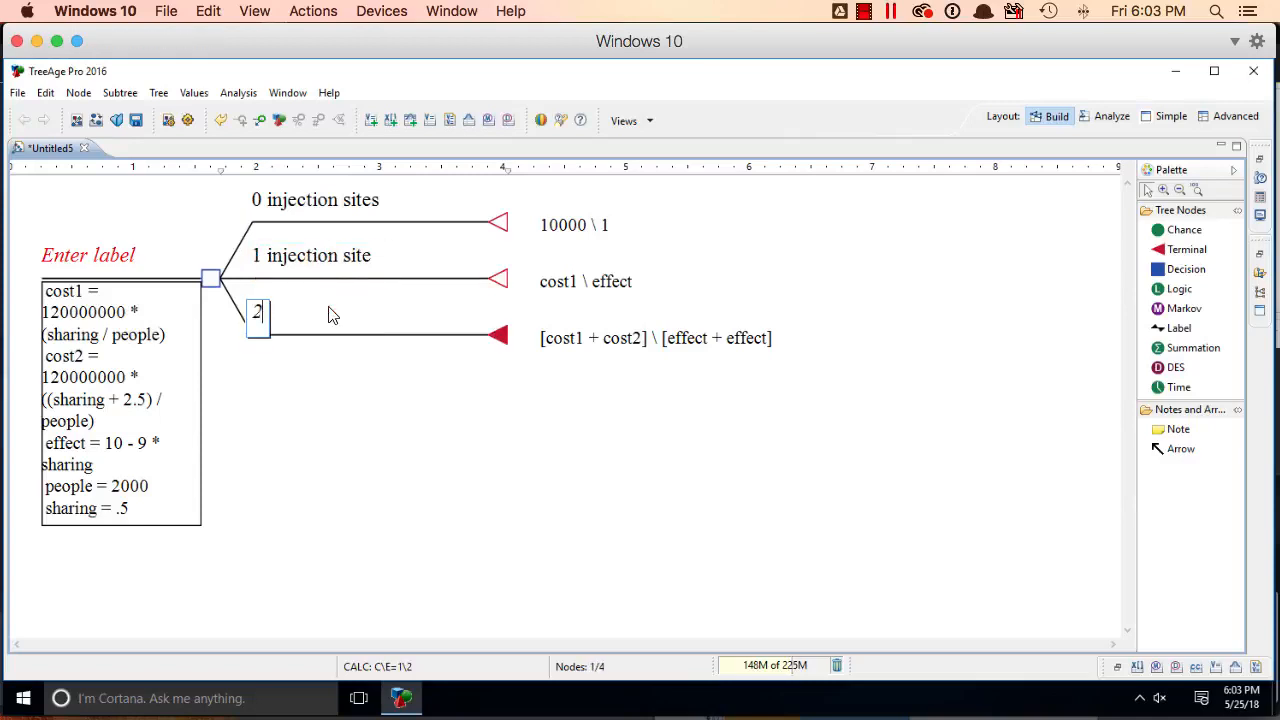
pyautogui.write(' injection sites')
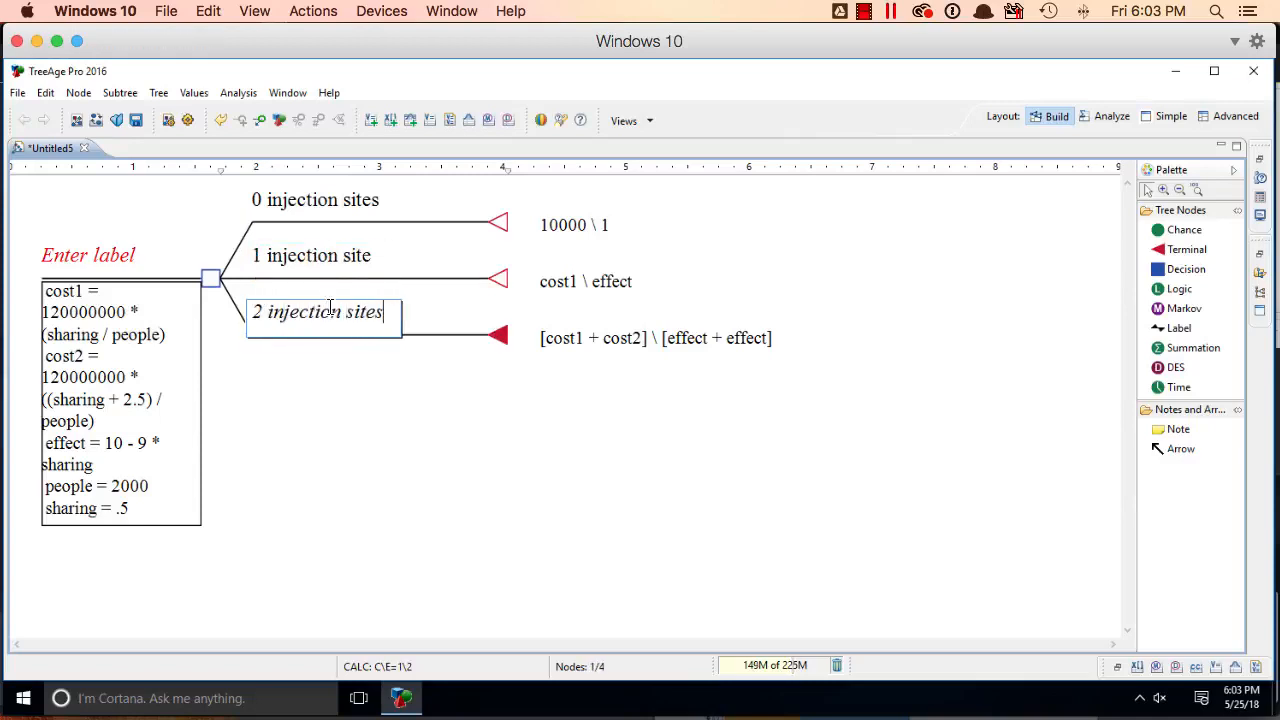
pyautogui.click(85, 258)
pyautogui.click(107, 263)
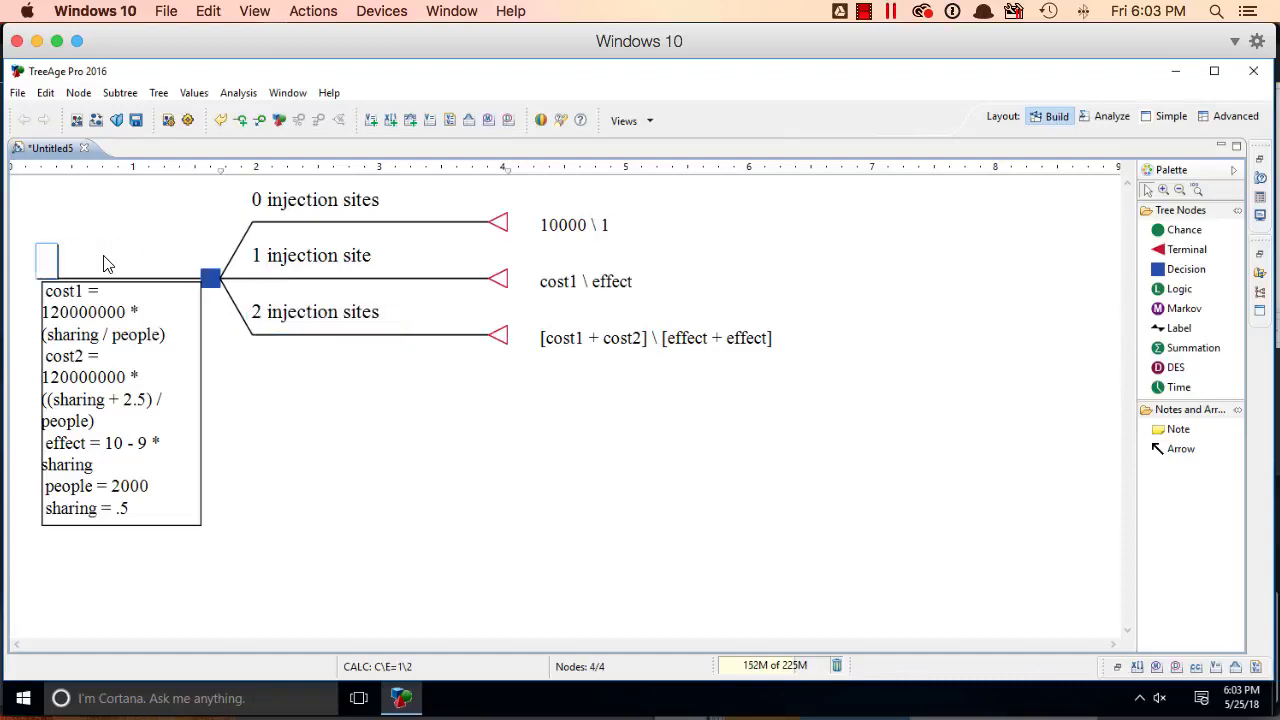
pyautogui.write('choose')
pyautogui.click(656, 403)
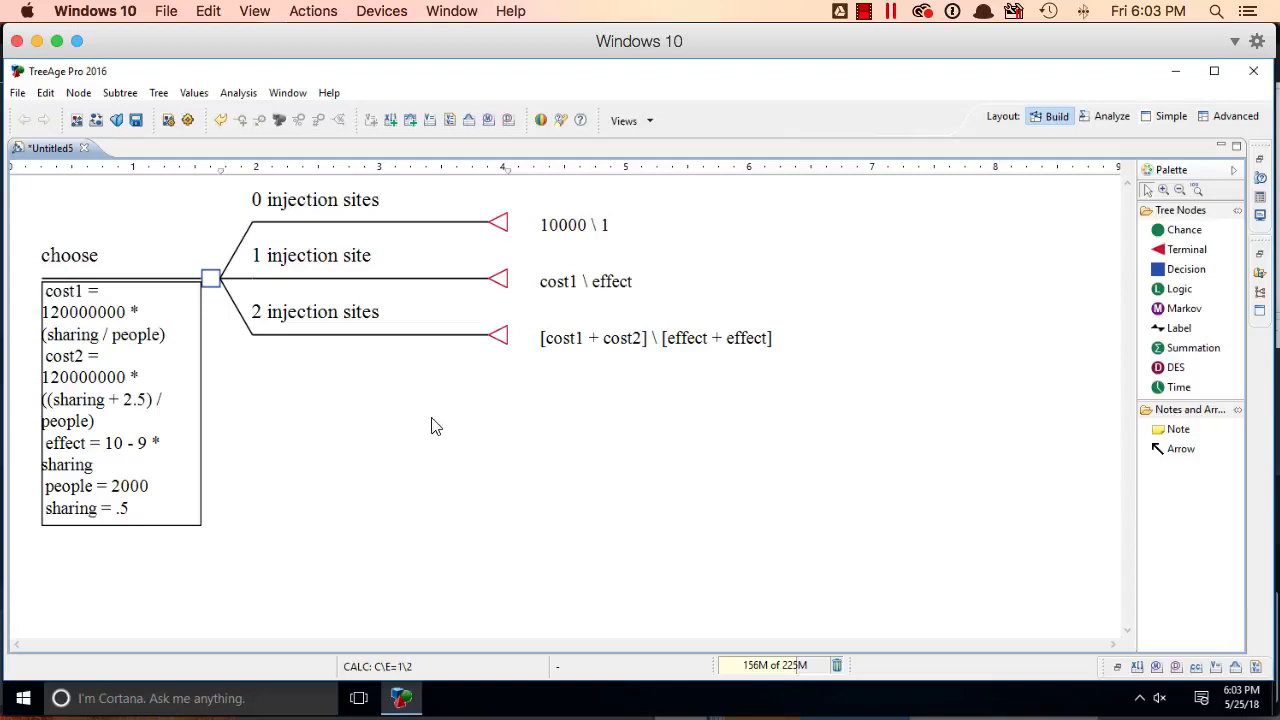
# Step: Run a cost-effectiveness analysis at the "choose" decision node
pyautogui.click(213, 279)
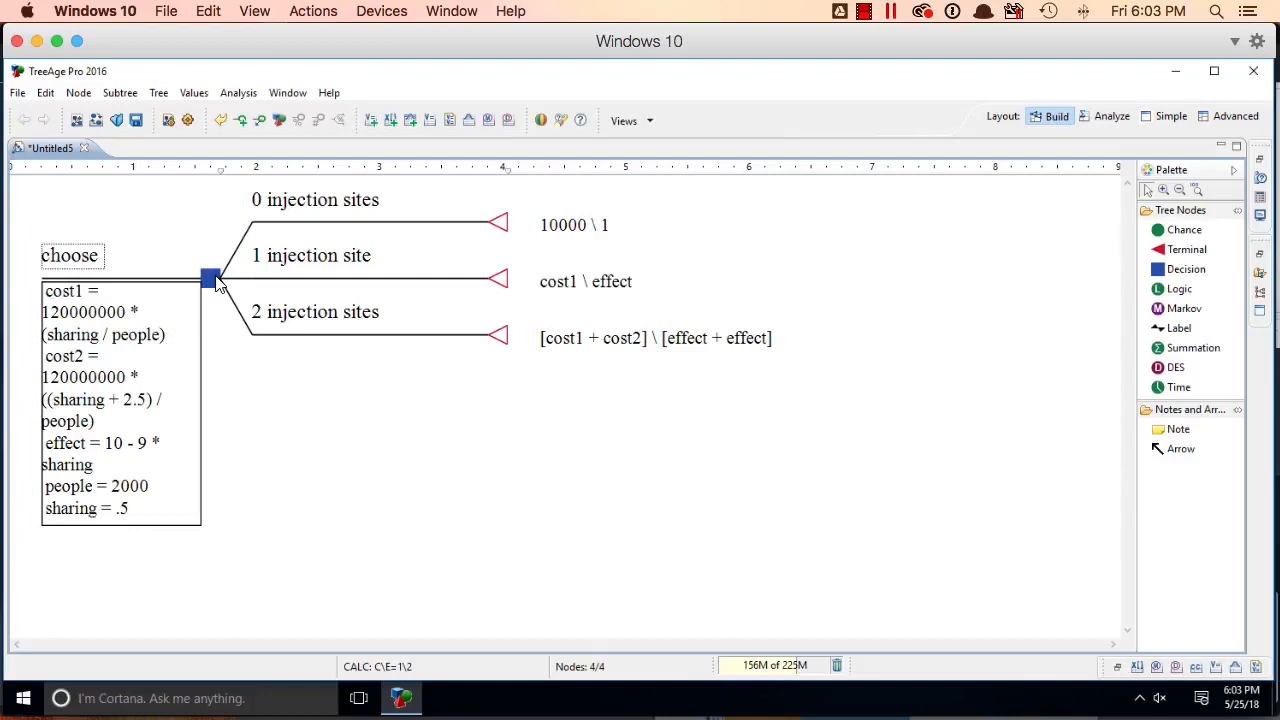
pyautogui.click(240, 93)
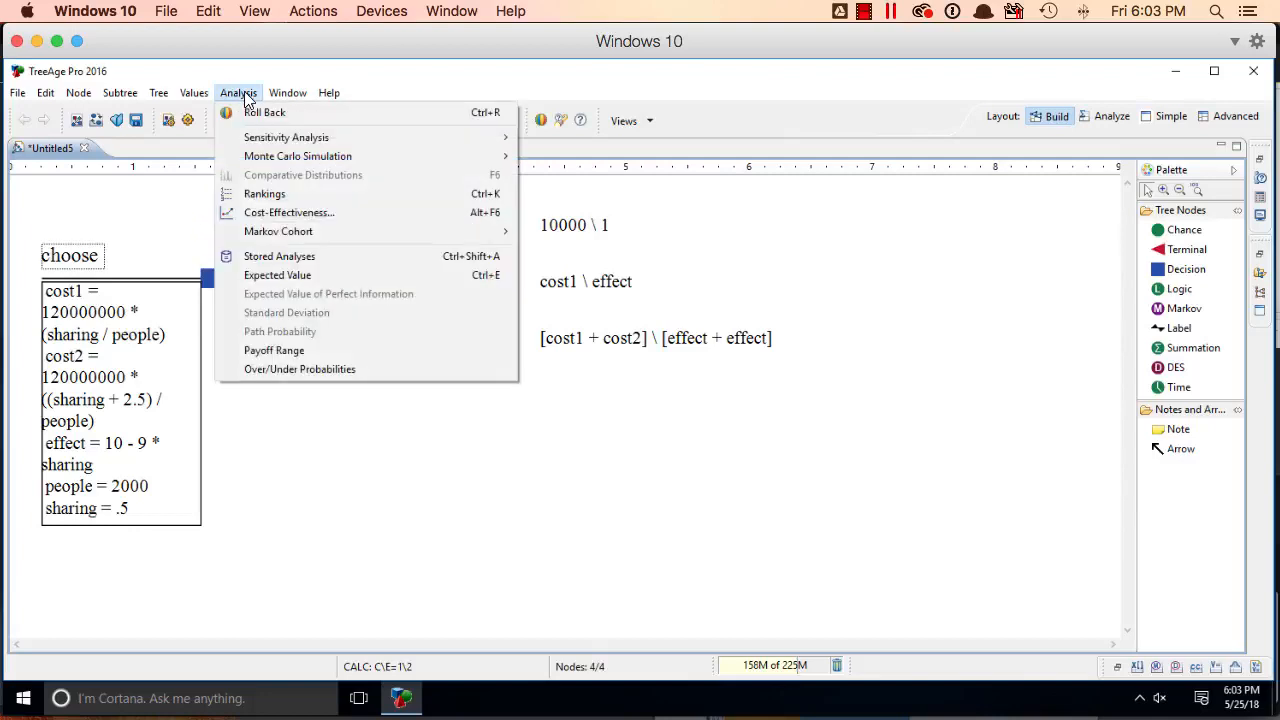
pyautogui.click(265, 213)
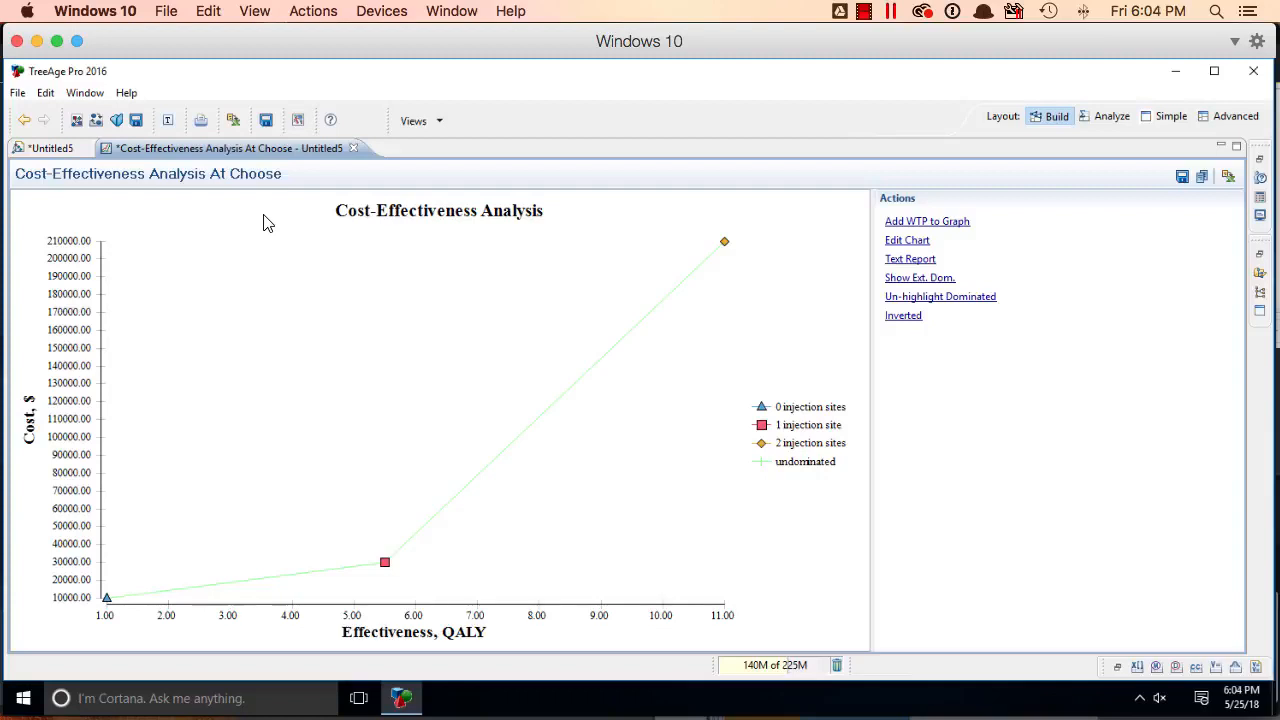
# Step: Return to the tree and generate the cost-effectiveness rankings for the decision node
pyautogui.click(50, 150)
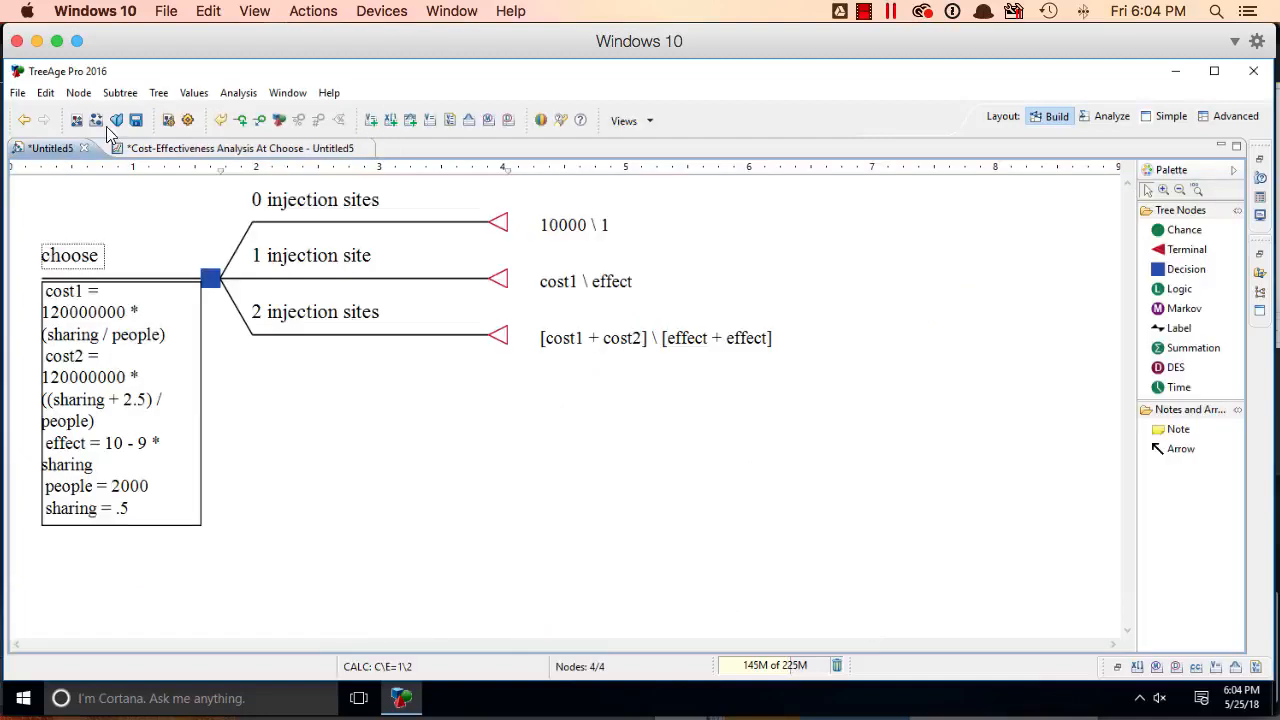
pyautogui.click(237, 93)
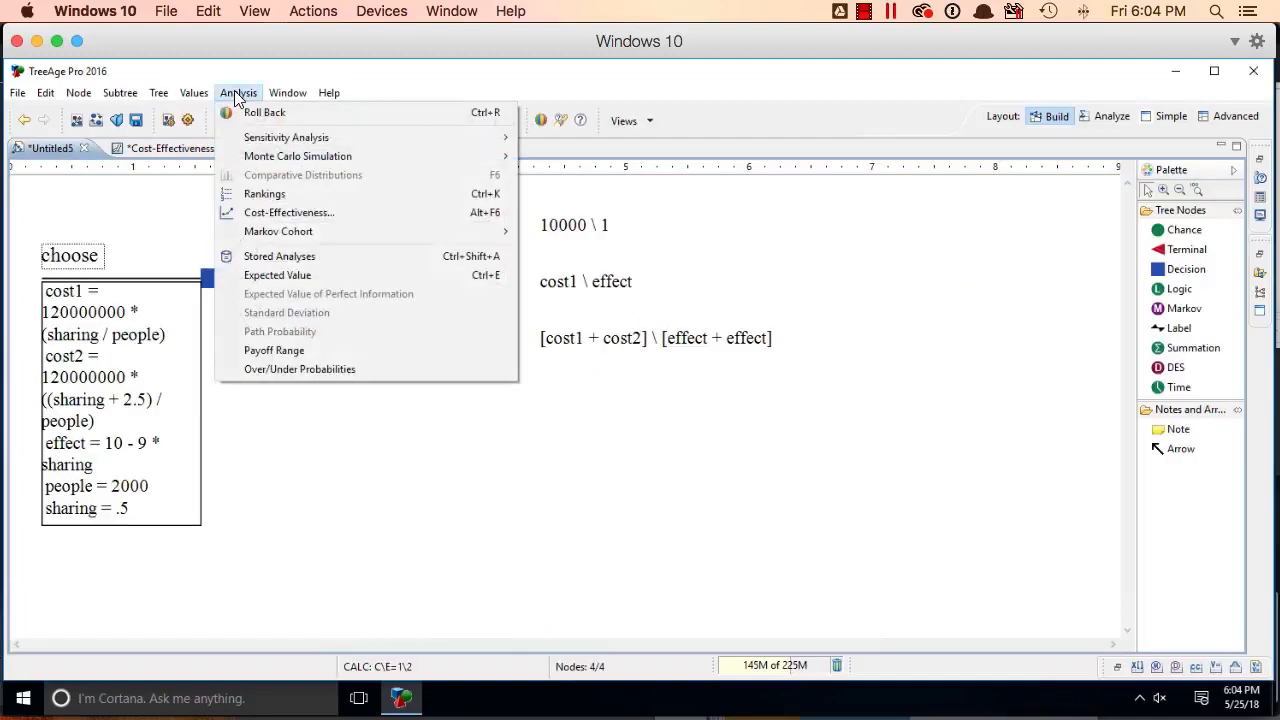
pyautogui.click(400, 199)
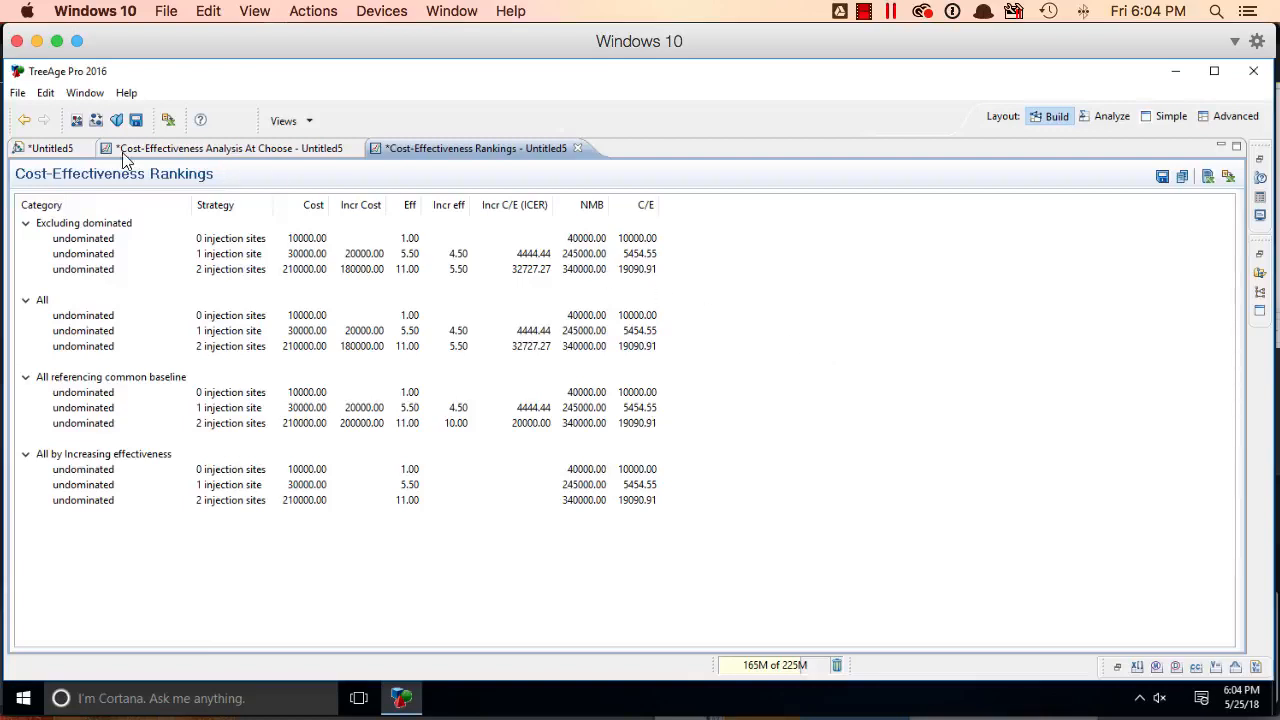
# Step: Roll back the tree to view each branch's expected values, and turn the roll back off again
pyautogui.click(52, 150)
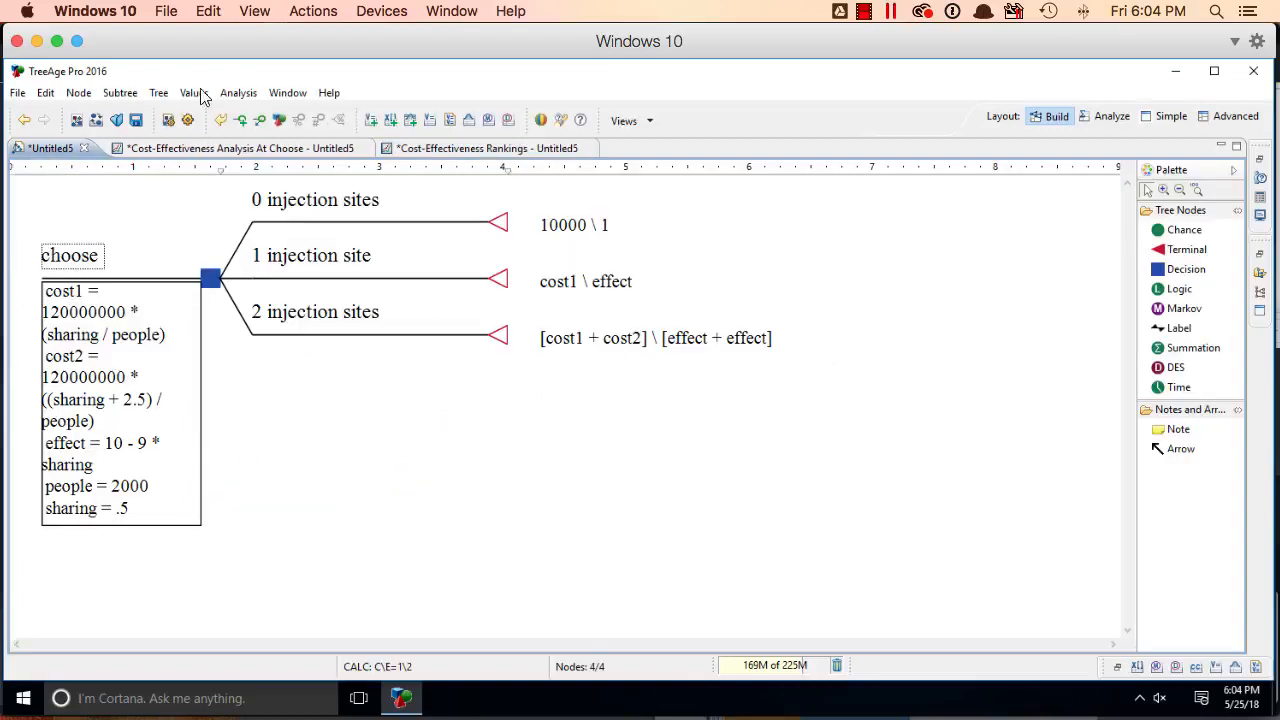
pyautogui.click(250, 96)
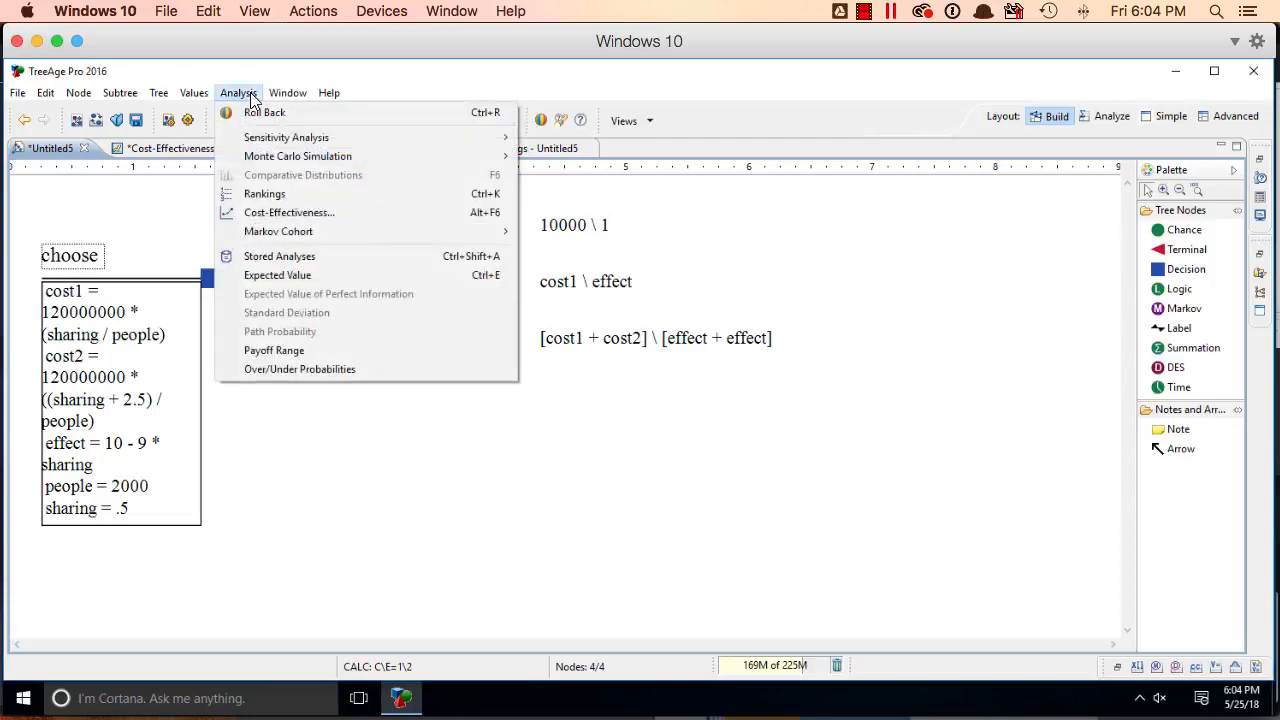
pyautogui.click(256, 110)
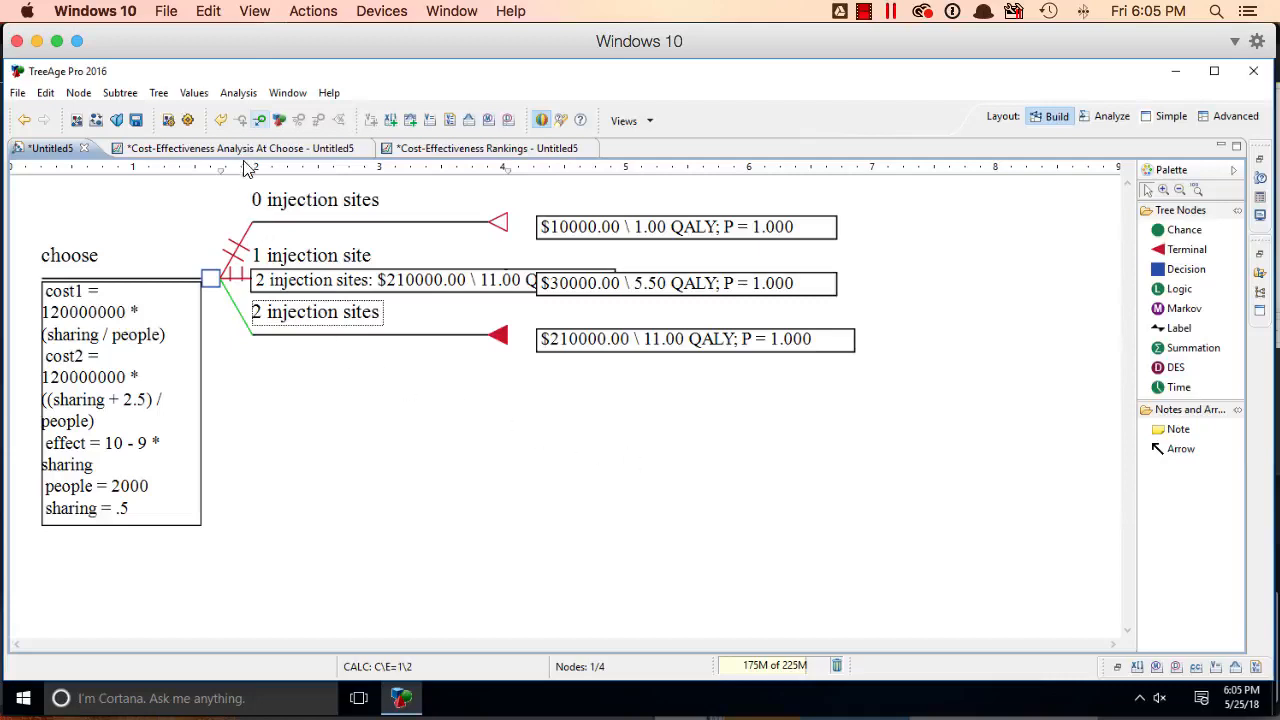
pyautogui.click(238, 93)
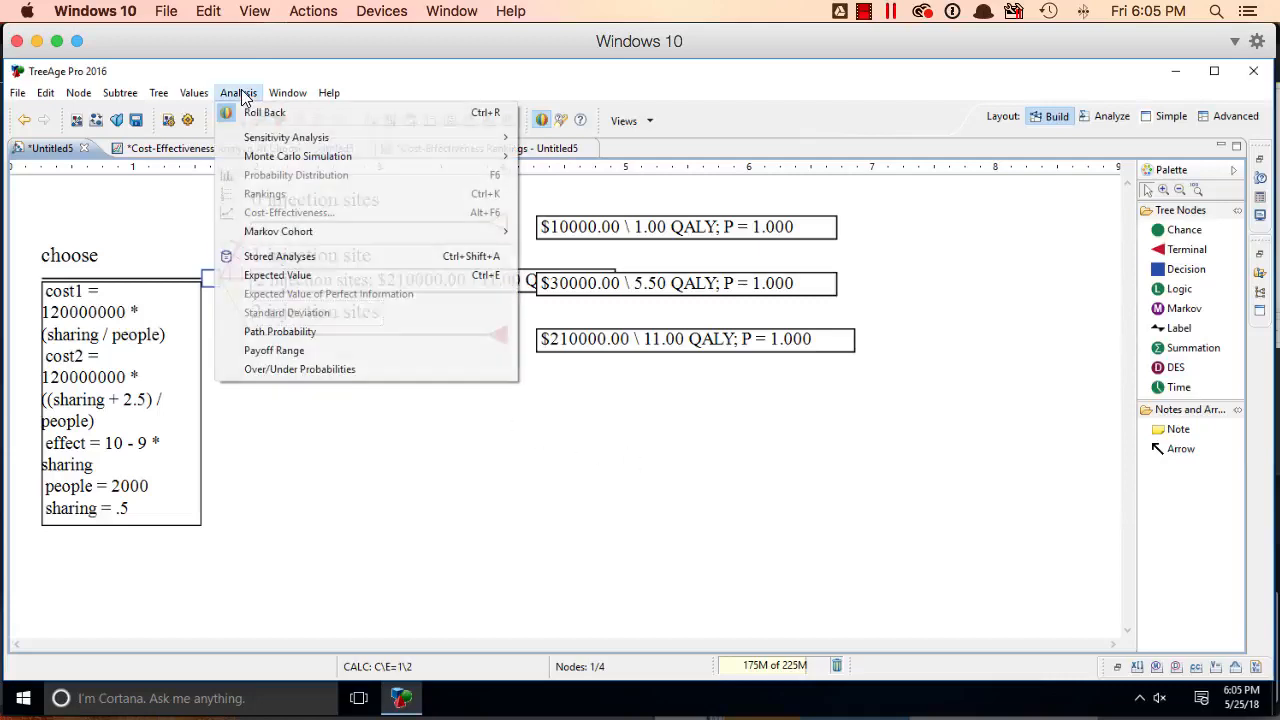
pyautogui.click(391, 114)
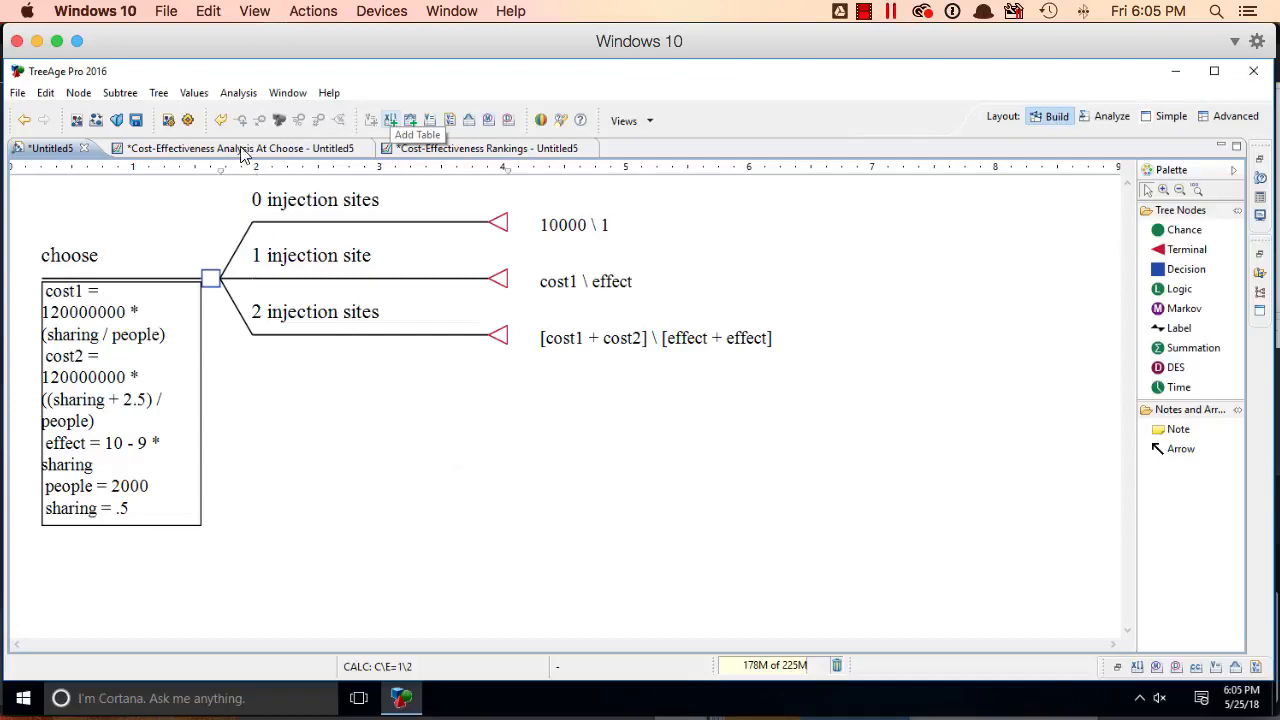
# Step: Start a two-way sensitivity analysis and set the people variable to range from 1 to 3000 with 100 intervals
pyautogui.click(238, 94)
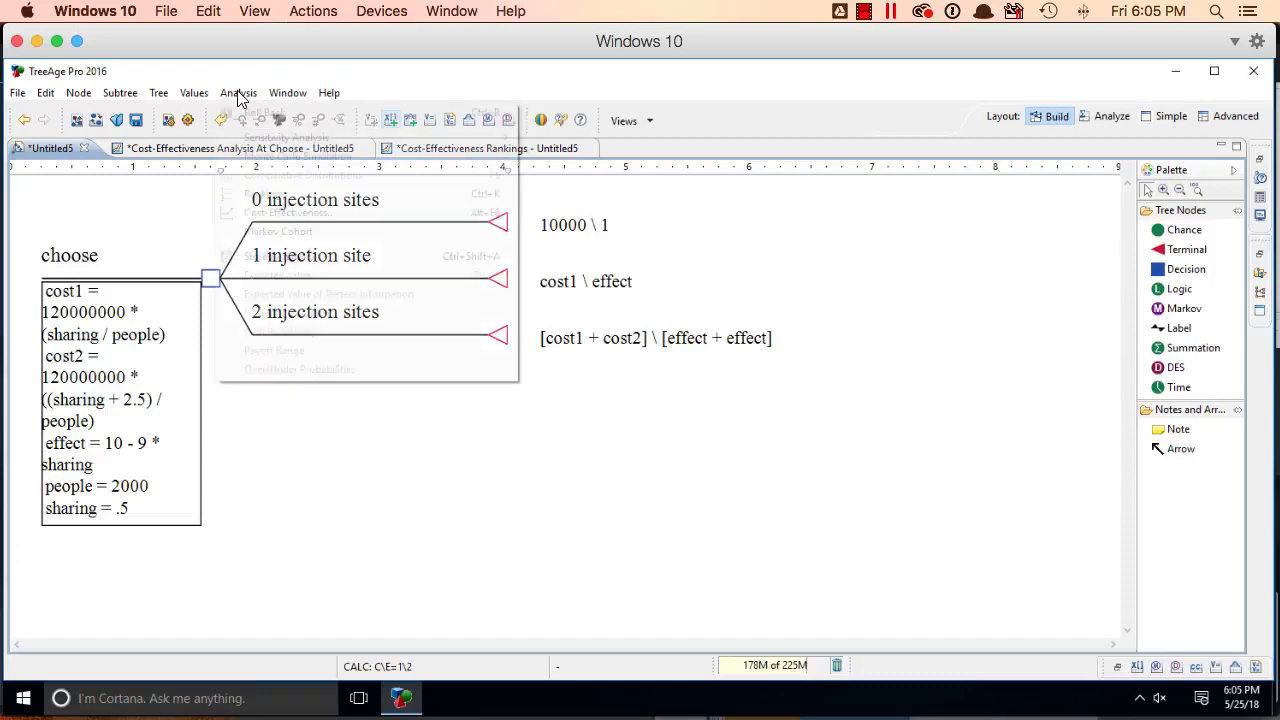
pyautogui.moveTo(287, 144)
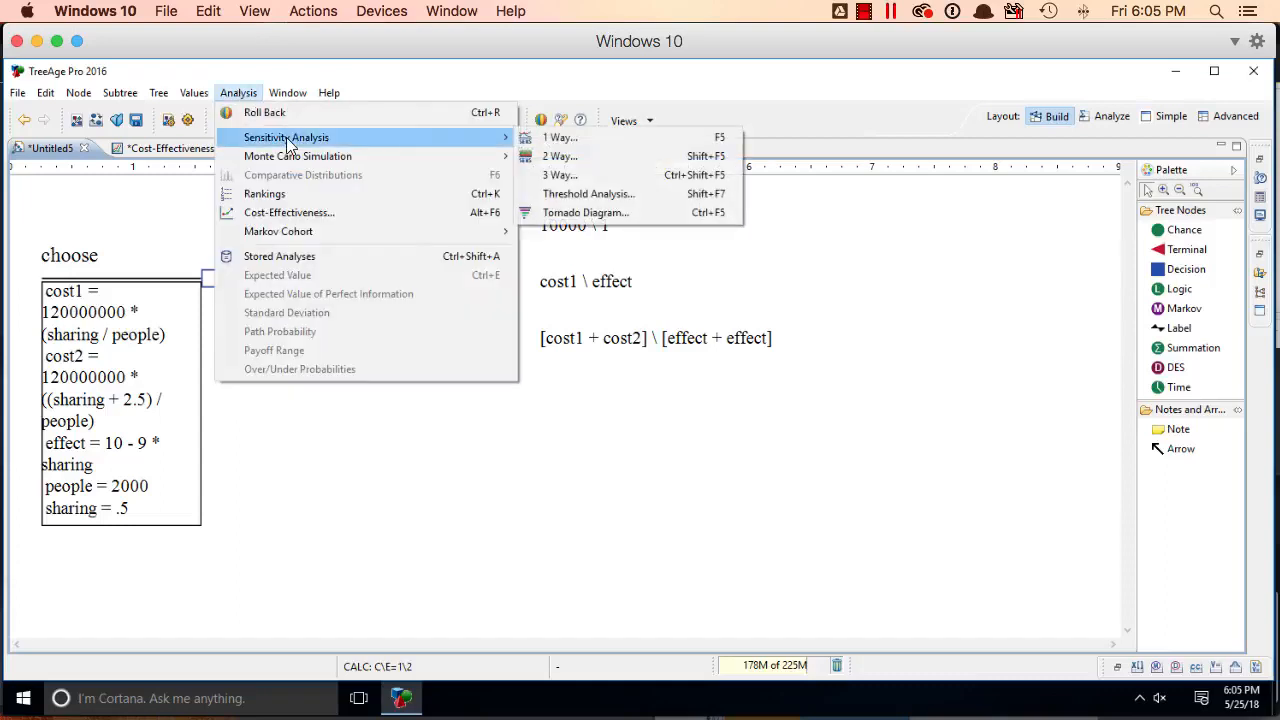
pyautogui.click(634, 155)
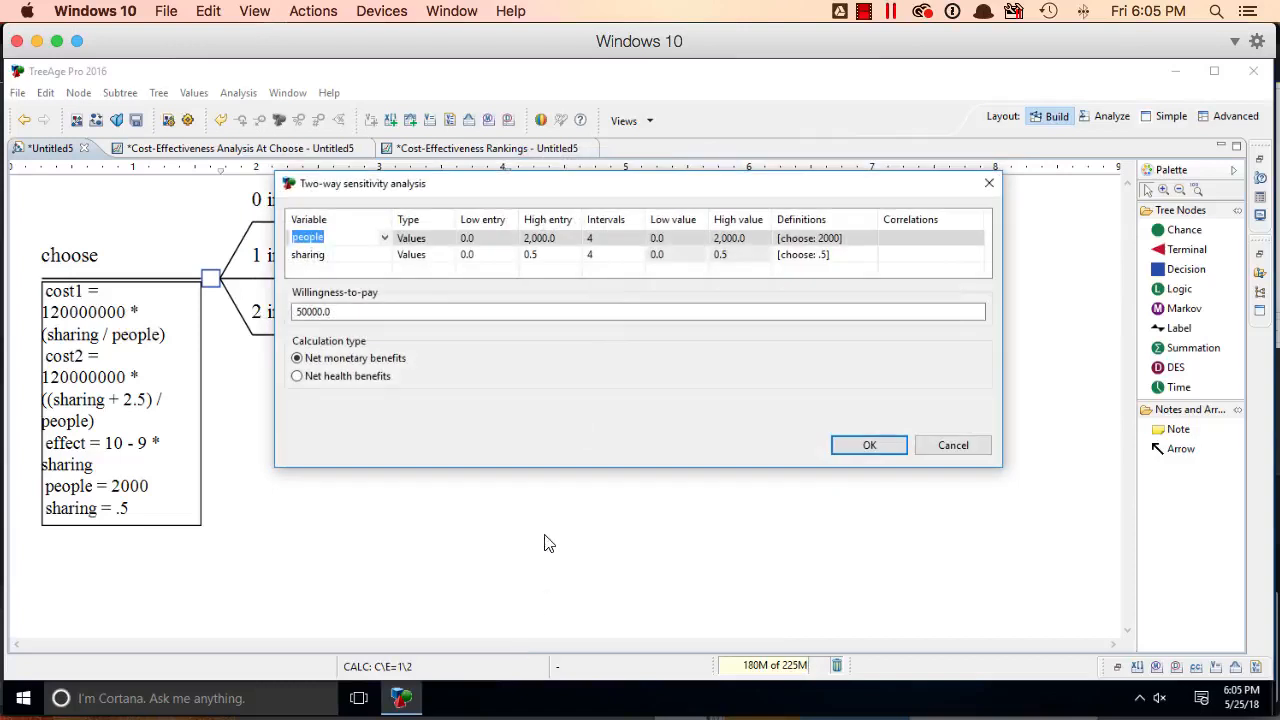
pyautogui.click(493, 242)
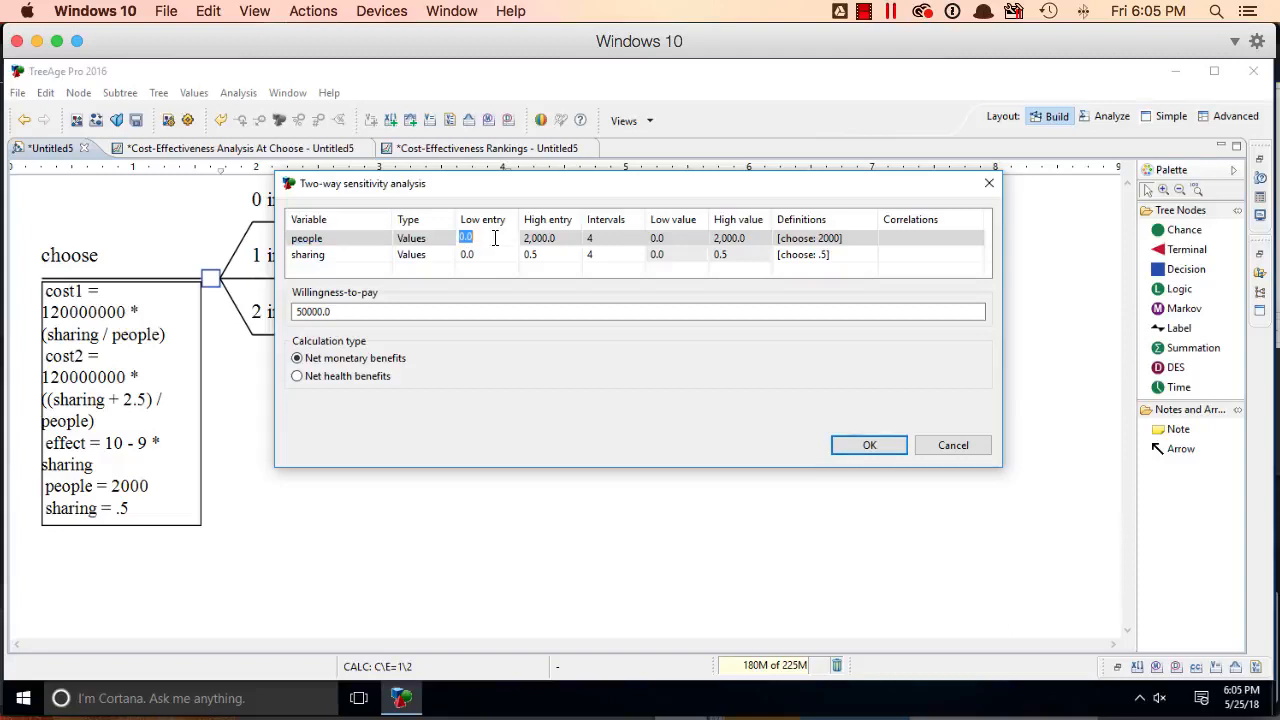
pyautogui.write('1')
pyautogui.click(557, 237)
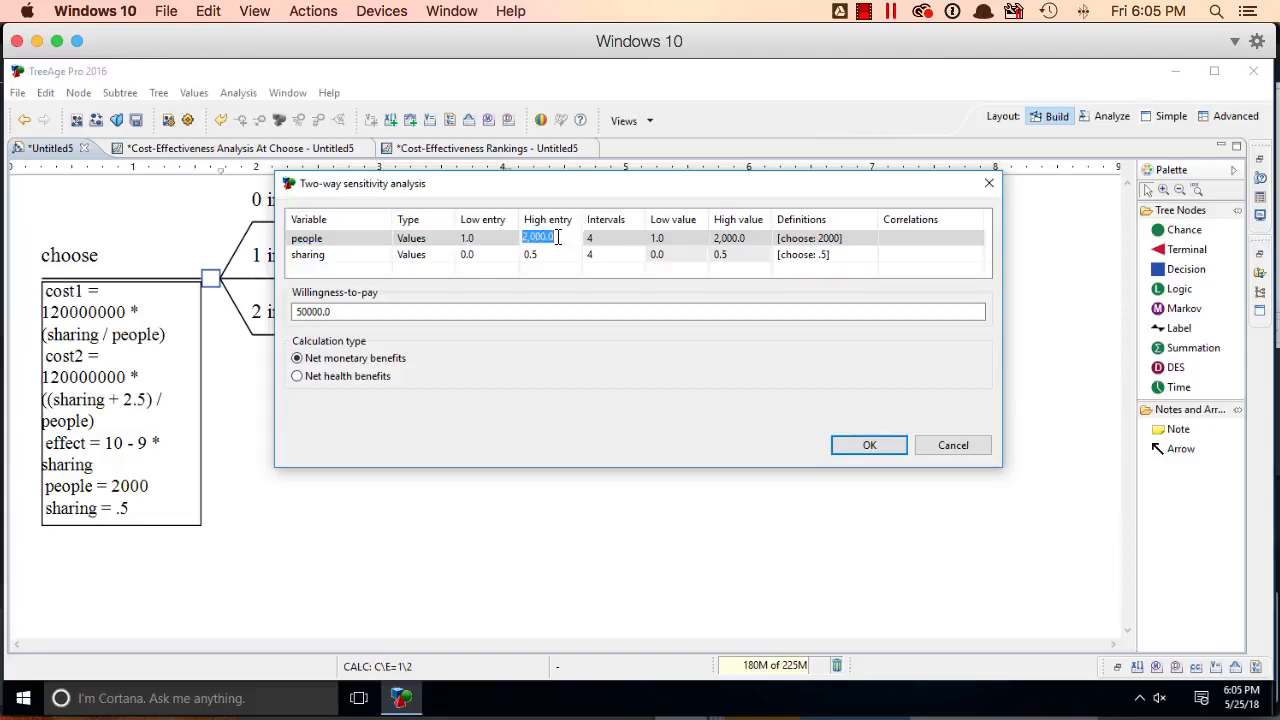
pyautogui.write('3000')
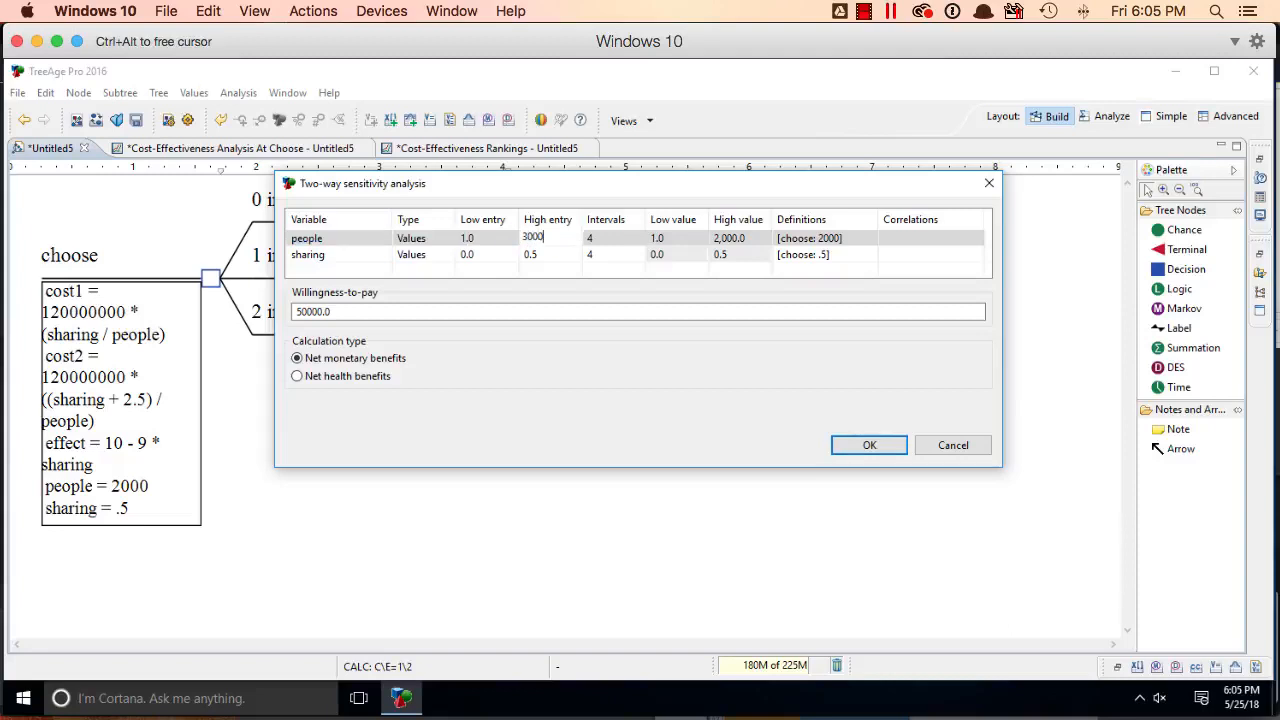
pyautogui.click(608, 238)
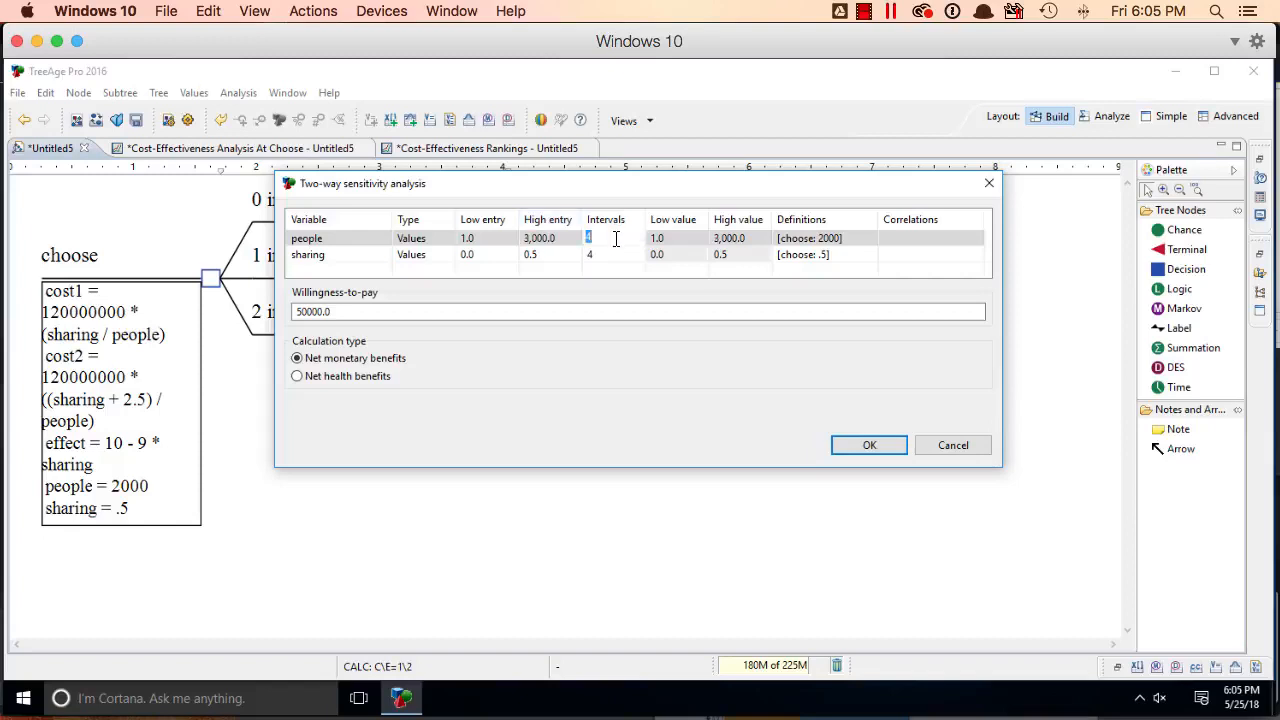
pyautogui.write('100')
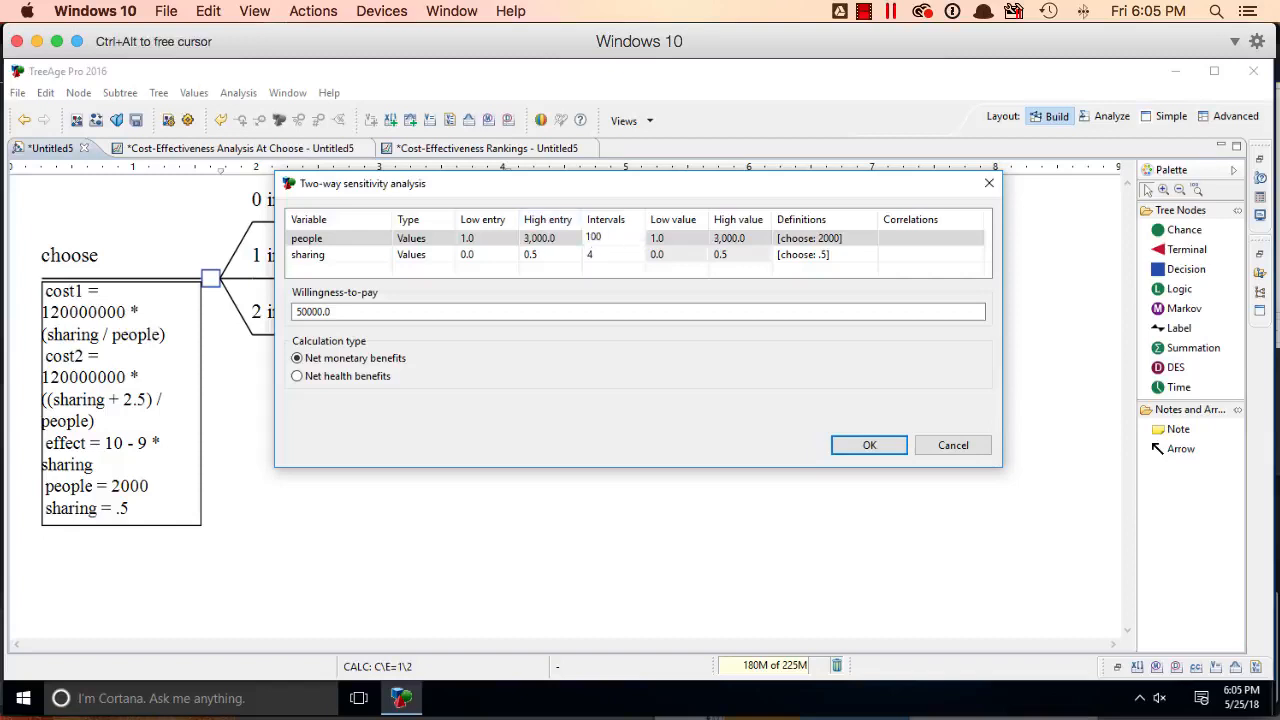
# Step: Set the sharing variable's high value to 1 with 5 intervals and run the two-way sensitivity analysis
pyautogui.click(547, 255)
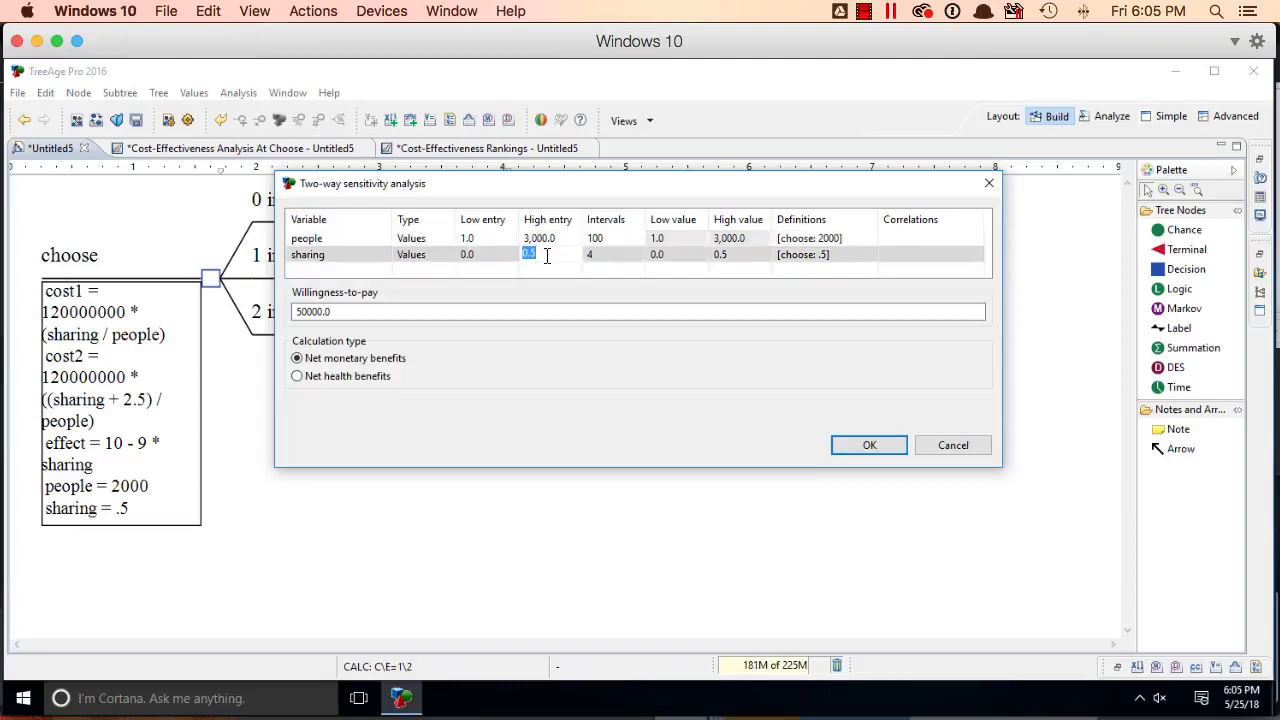
pyautogui.write('1')
pyautogui.click(621, 250)
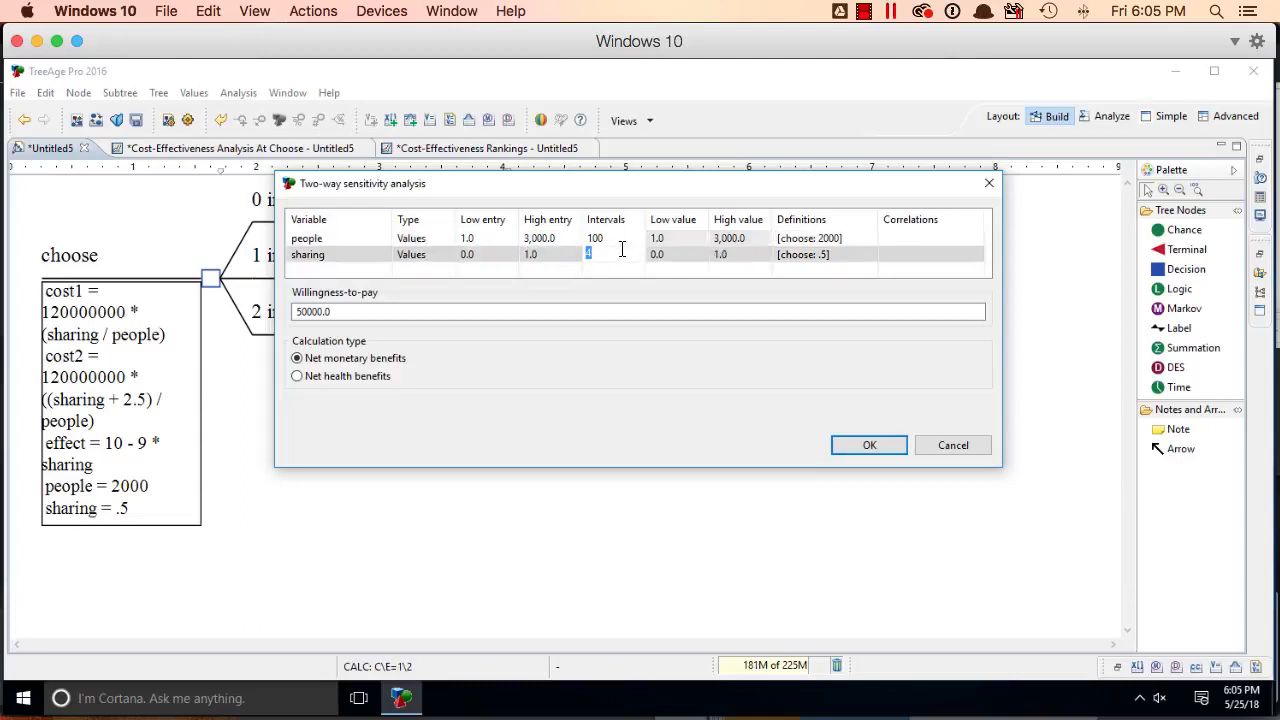
pyautogui.write('5')
pyautogui.click(862, 445)
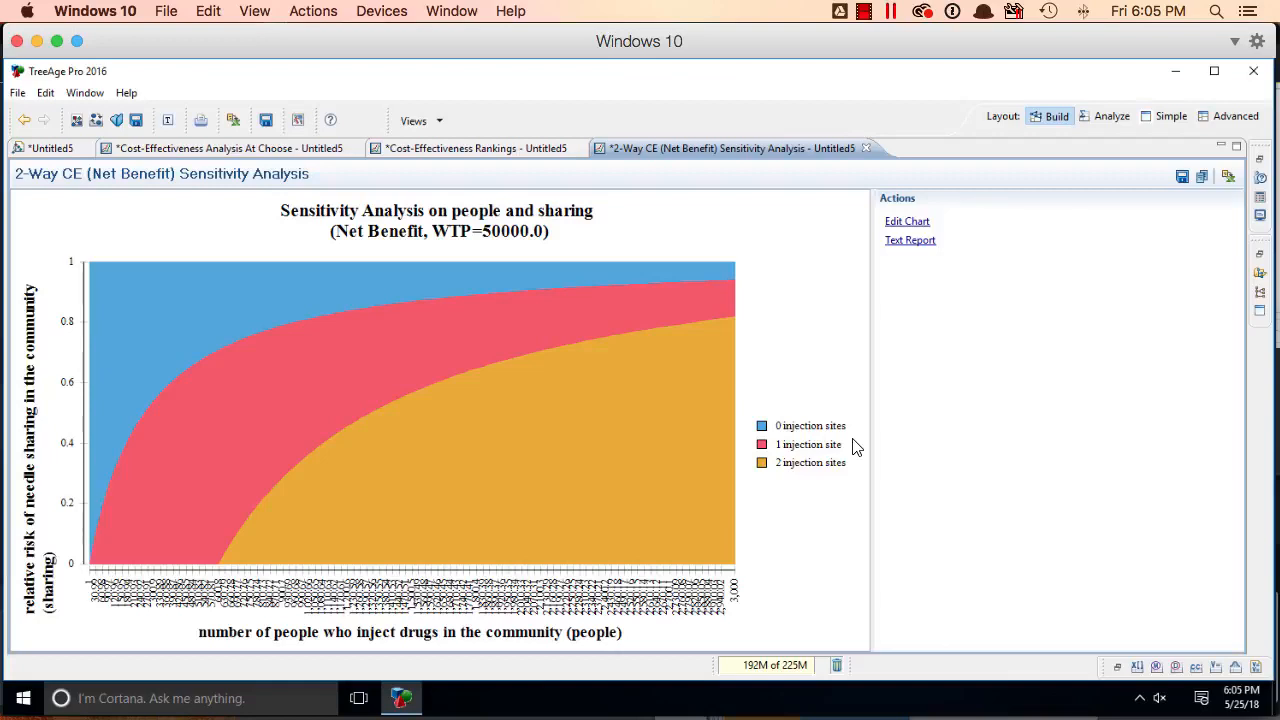
# Step: Edit the sensitivity chart's X-axis scale to use 5 steps instead of a fixed step interval, and apply the change to the chart
pyautogui.click(903, 222)
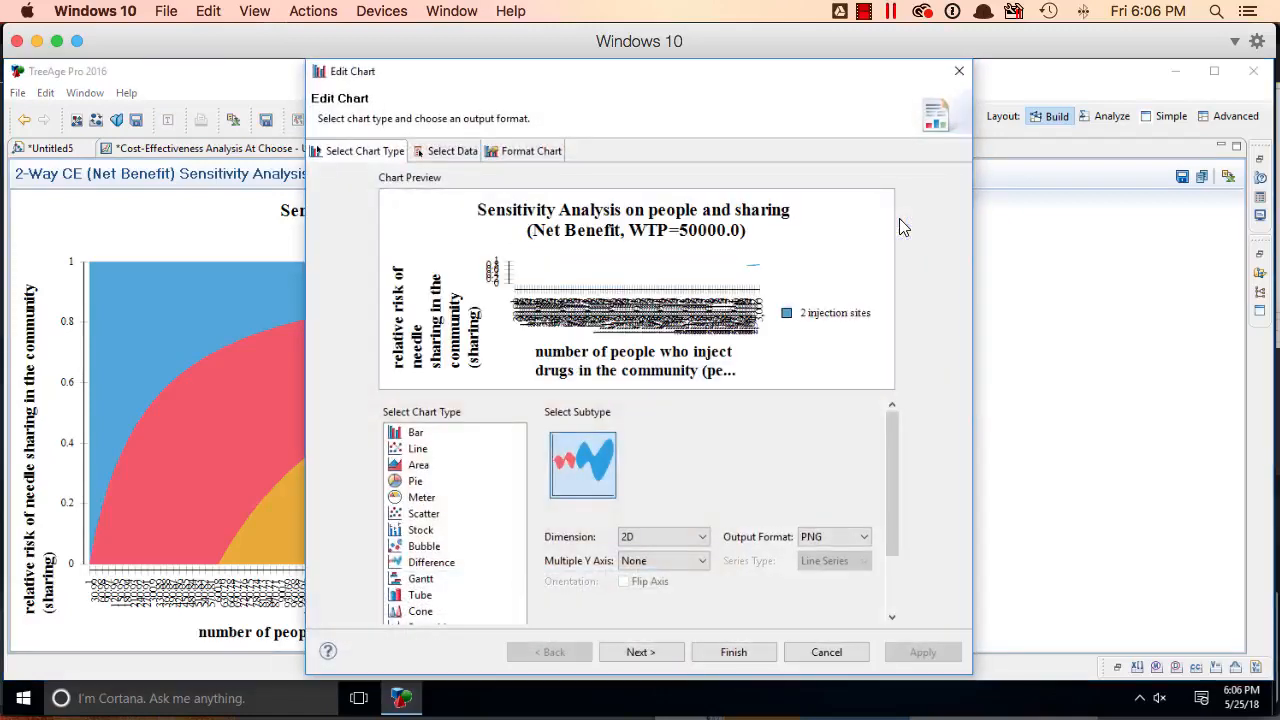
pyautogui.click(510, 157)
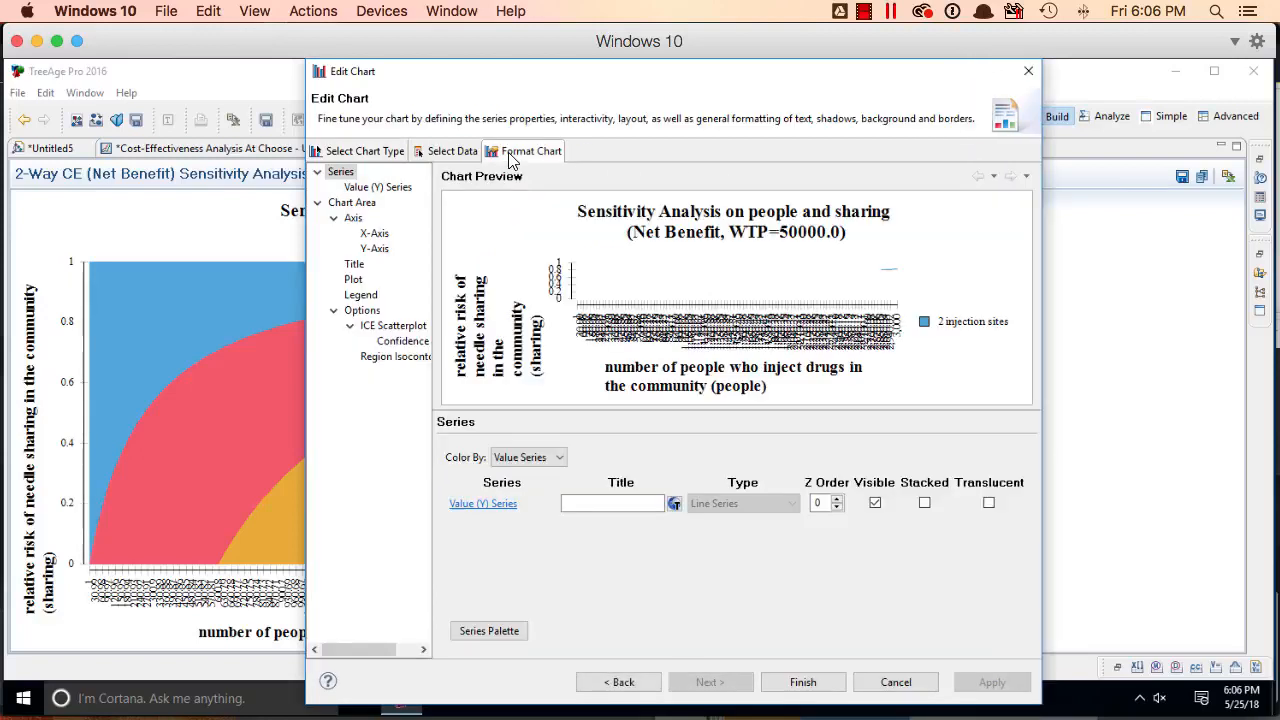
pyautogui.click(374, 234)
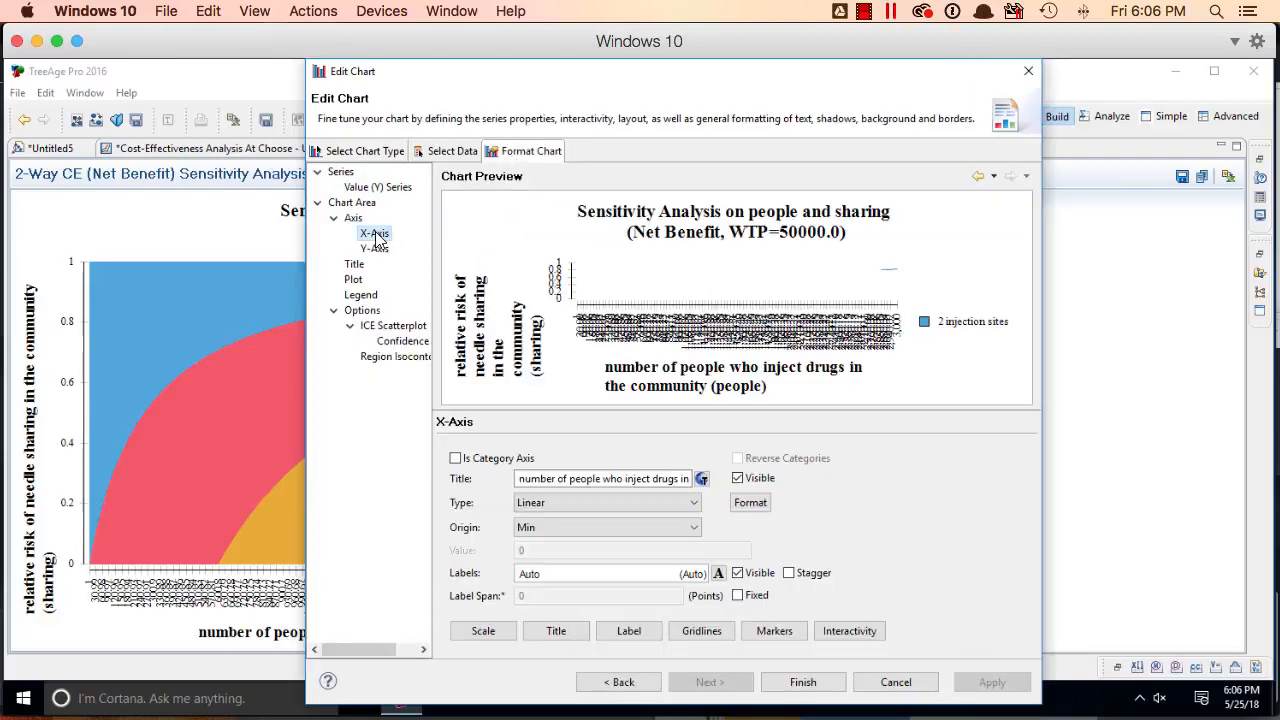
pyautogui.click(498, 631)
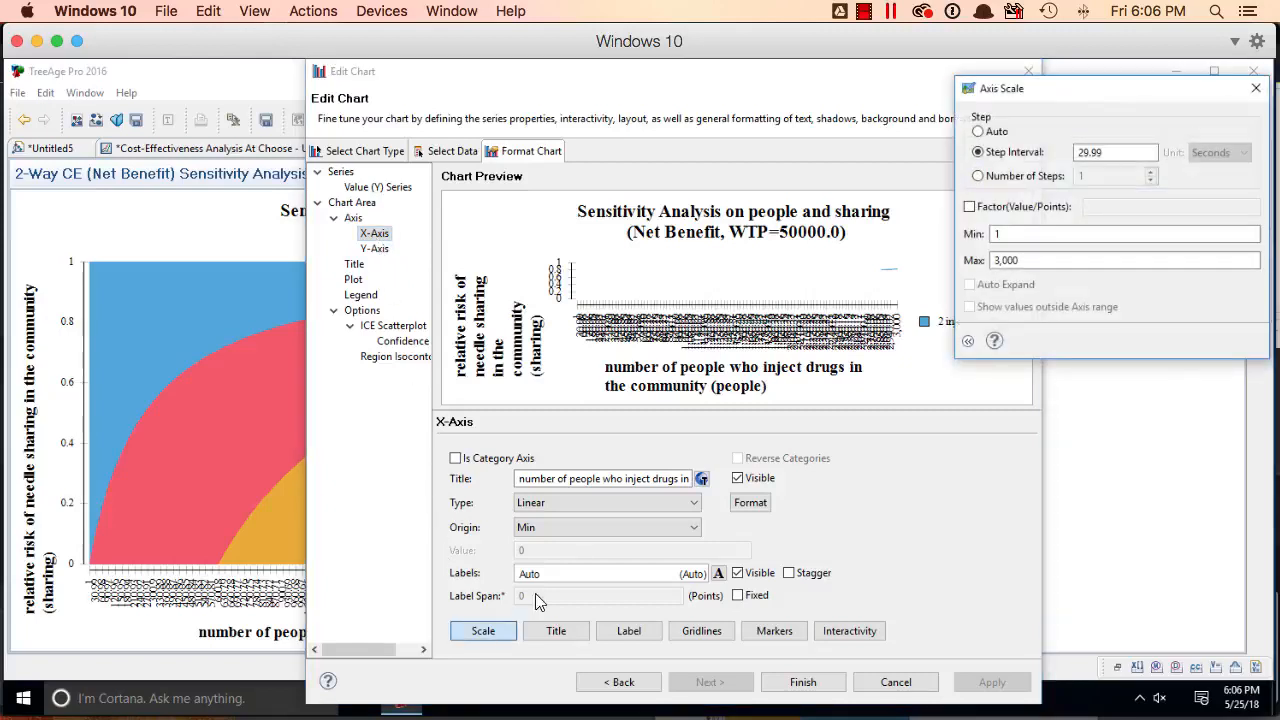
pyautogui.click(1007, 178)
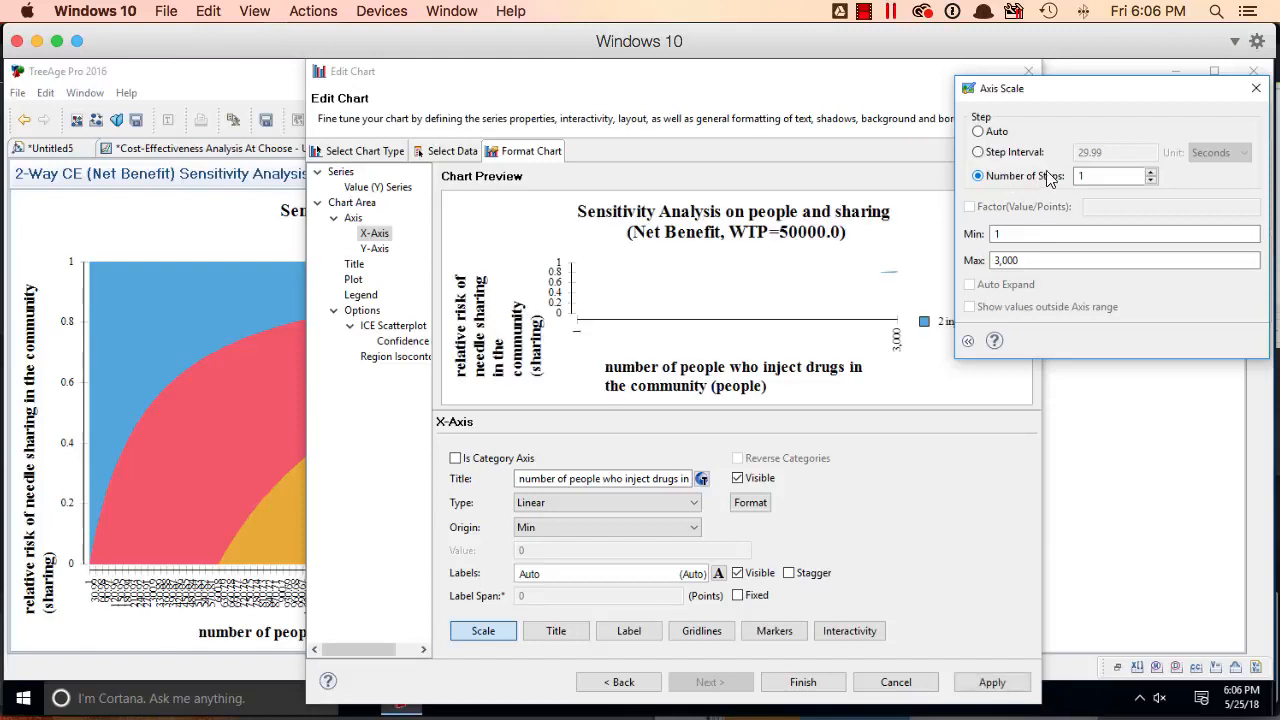
pyautogui.click(1152, 174)
pyautogui.click(1152, 174)
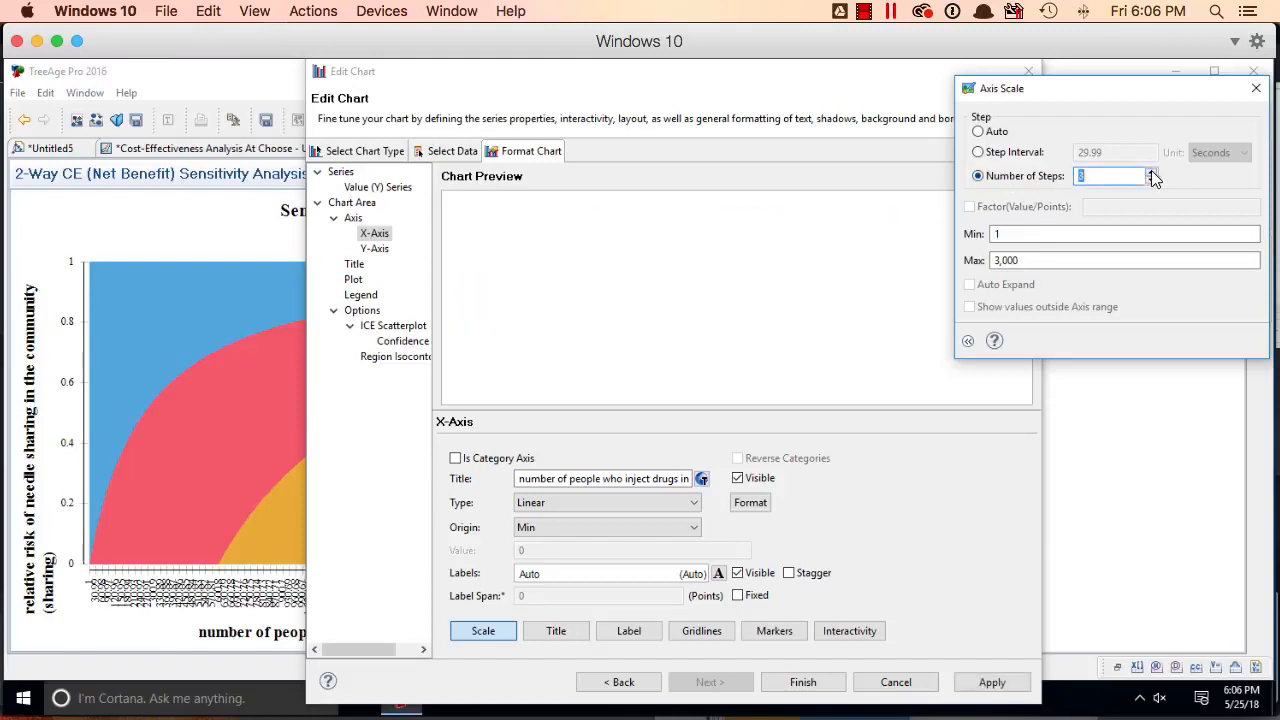
pyautogui.click(1152, 174)
pyautogui.click(1152, 174)
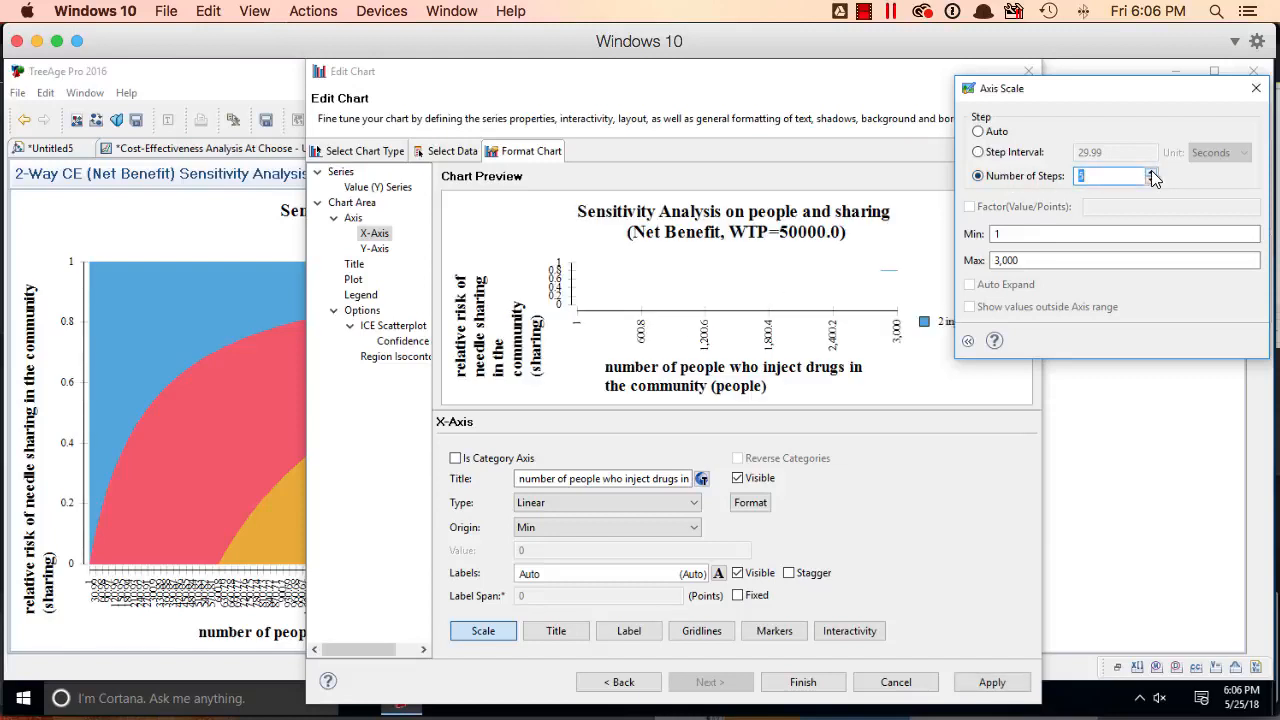
pyautogui.click(1256, 88)
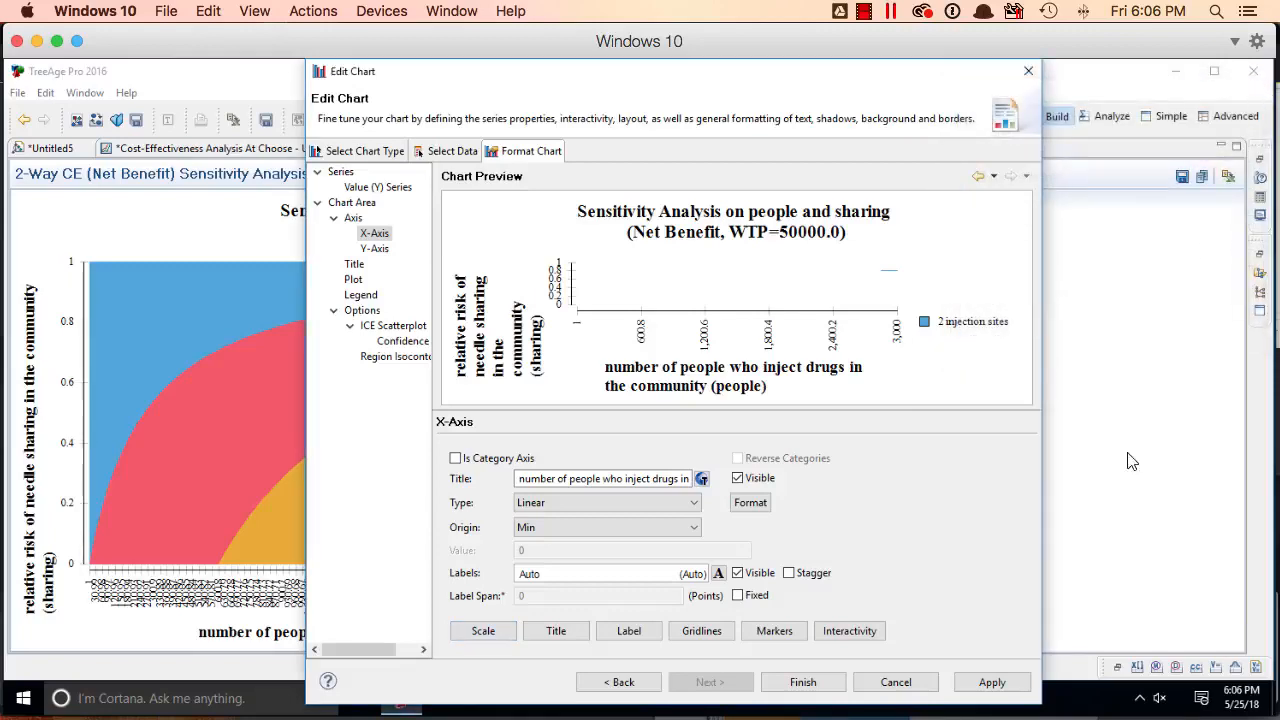
pyautogui.click(1005, 684)
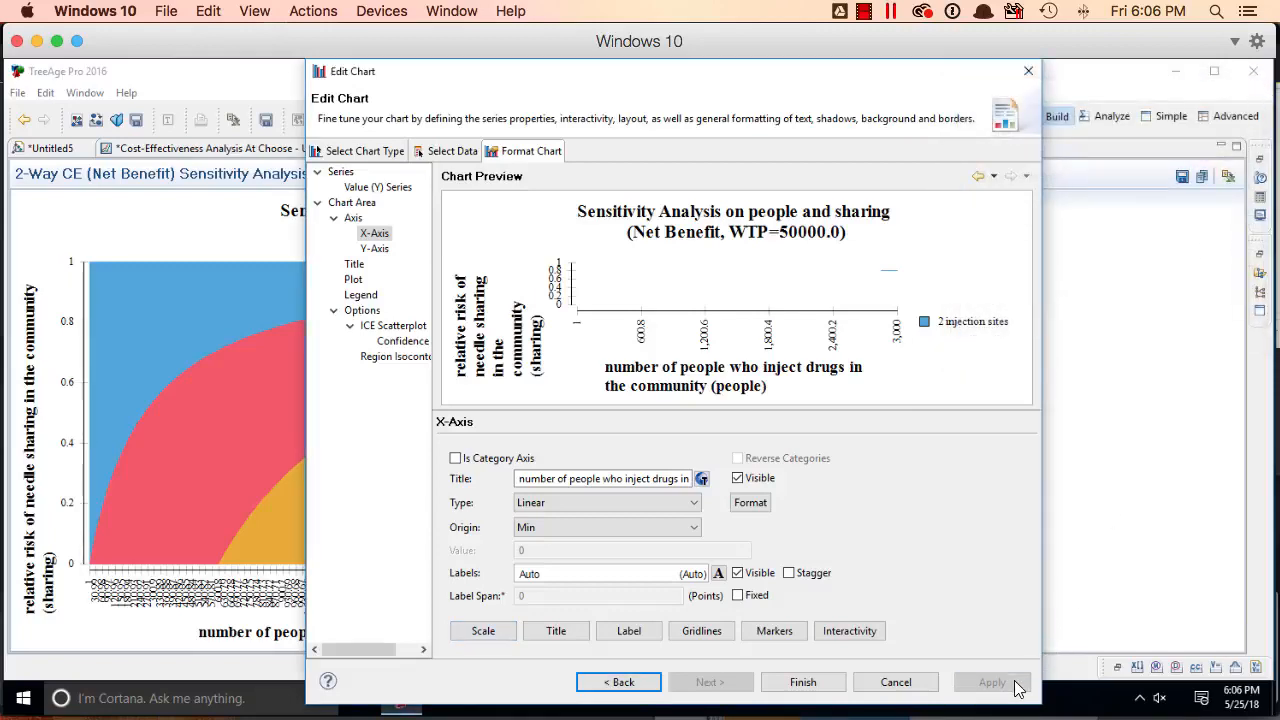
pyautogui.click(803, 682)
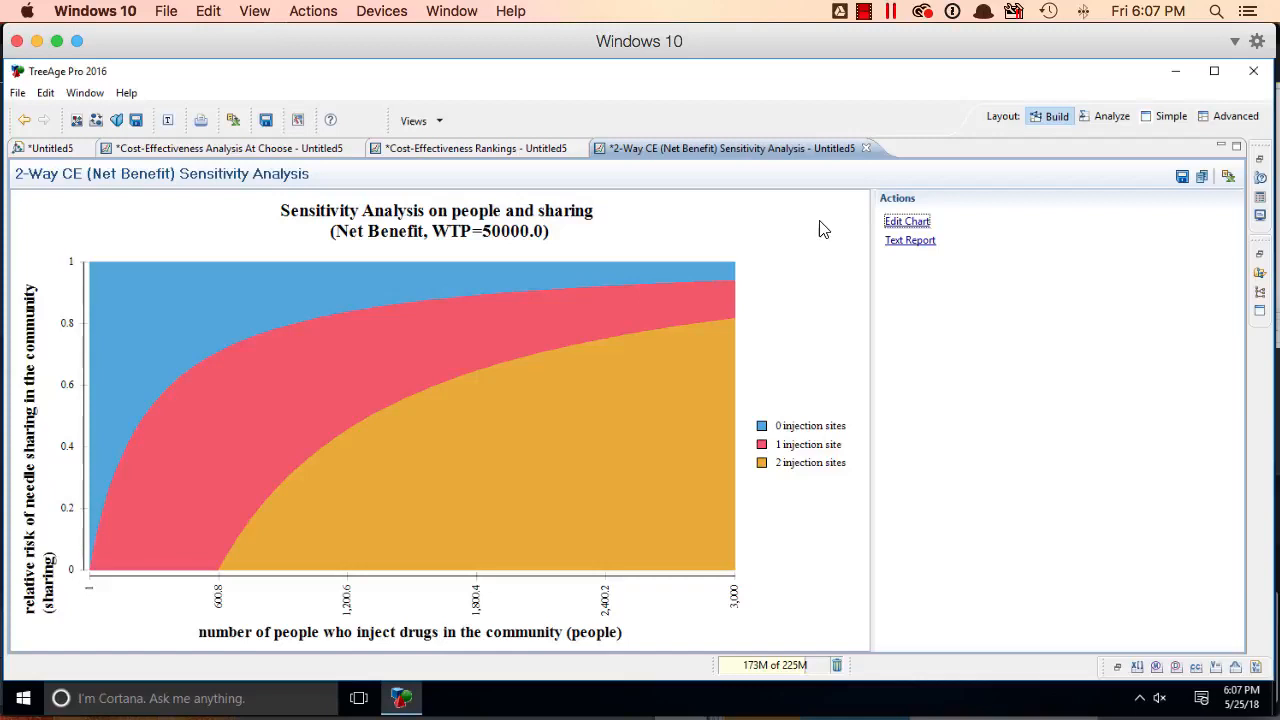
# Step: Examine the text report's net benefit, cost and effectiveness for each option across the people and sharing ranges, and return to the chart
pyautogui.click(922, 244)
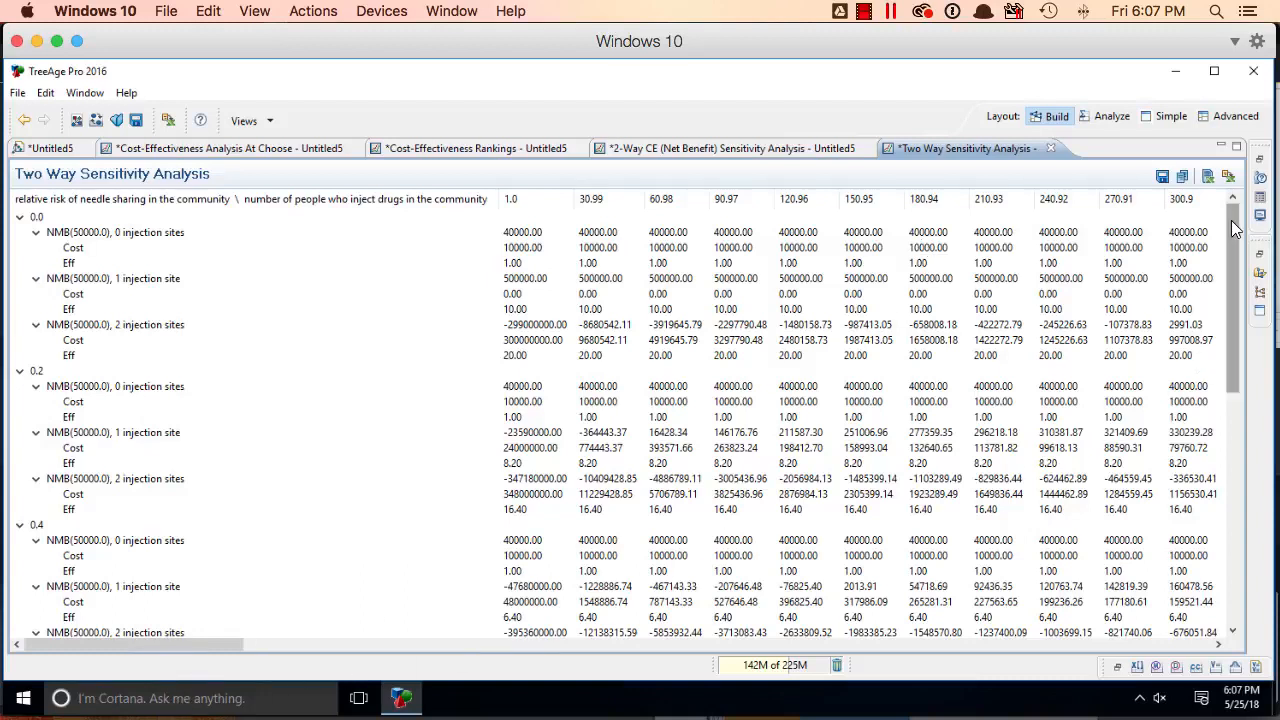
pyautogui.moveTo(1231, 220)
pyautogui.mouseDown()
pyautogui.moveTo(1233, 551)
pyautogui.moveTo(1226, 211)
pyautogui.mouseUp()
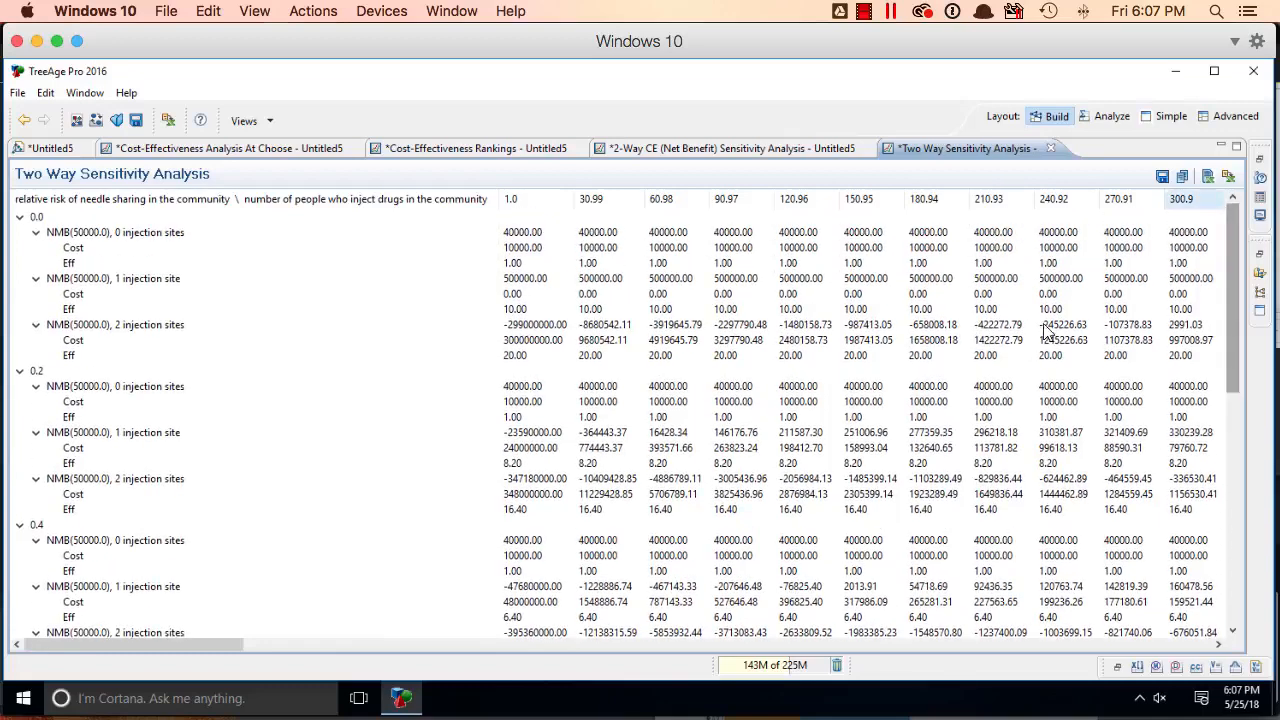
pyautogui.click(163, 646)
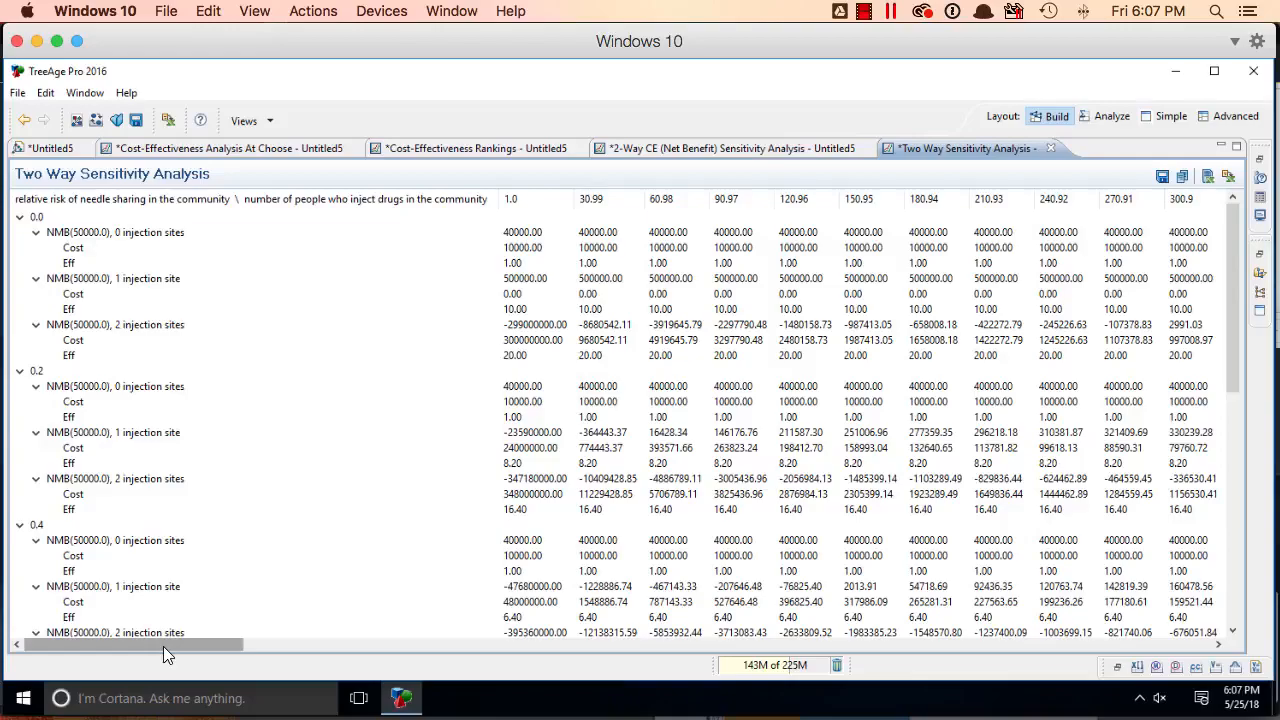
pyautogui.moveTo(163, 646); pyautogui.dragTo(1275, 645)
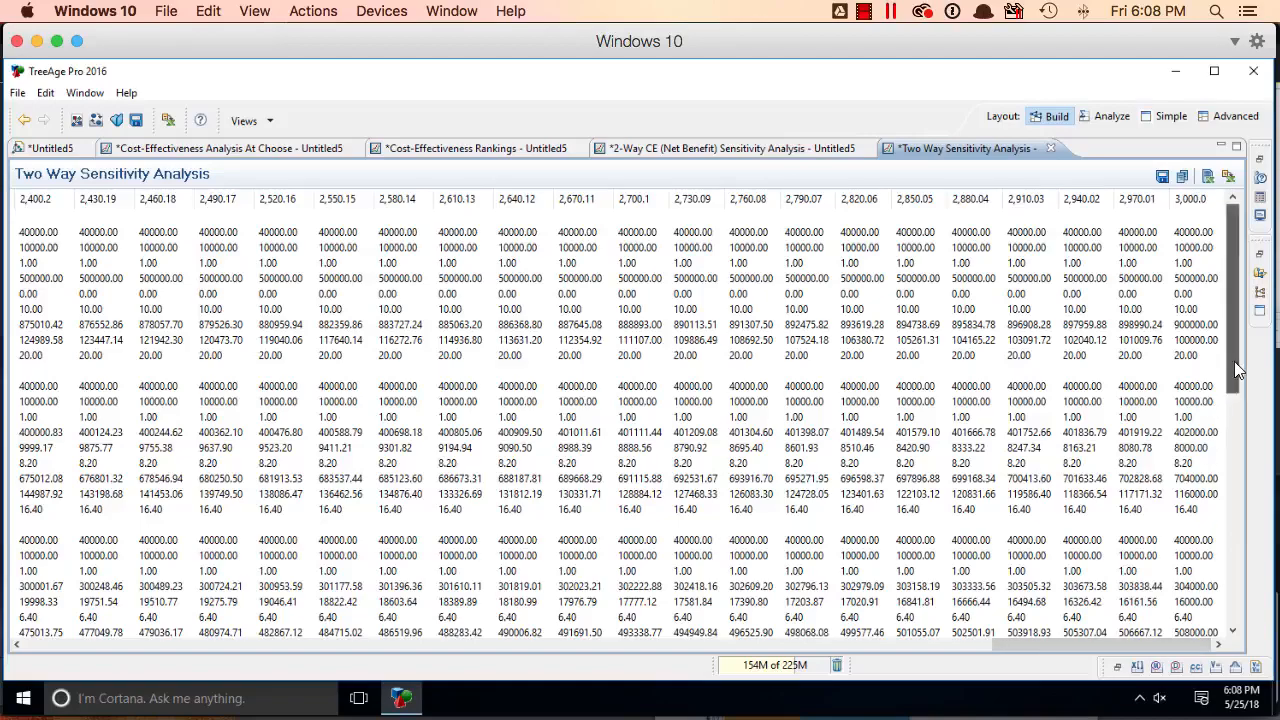
pyautogui.moveTo(1235, 380); pyautogui.dragTo(110, 680)
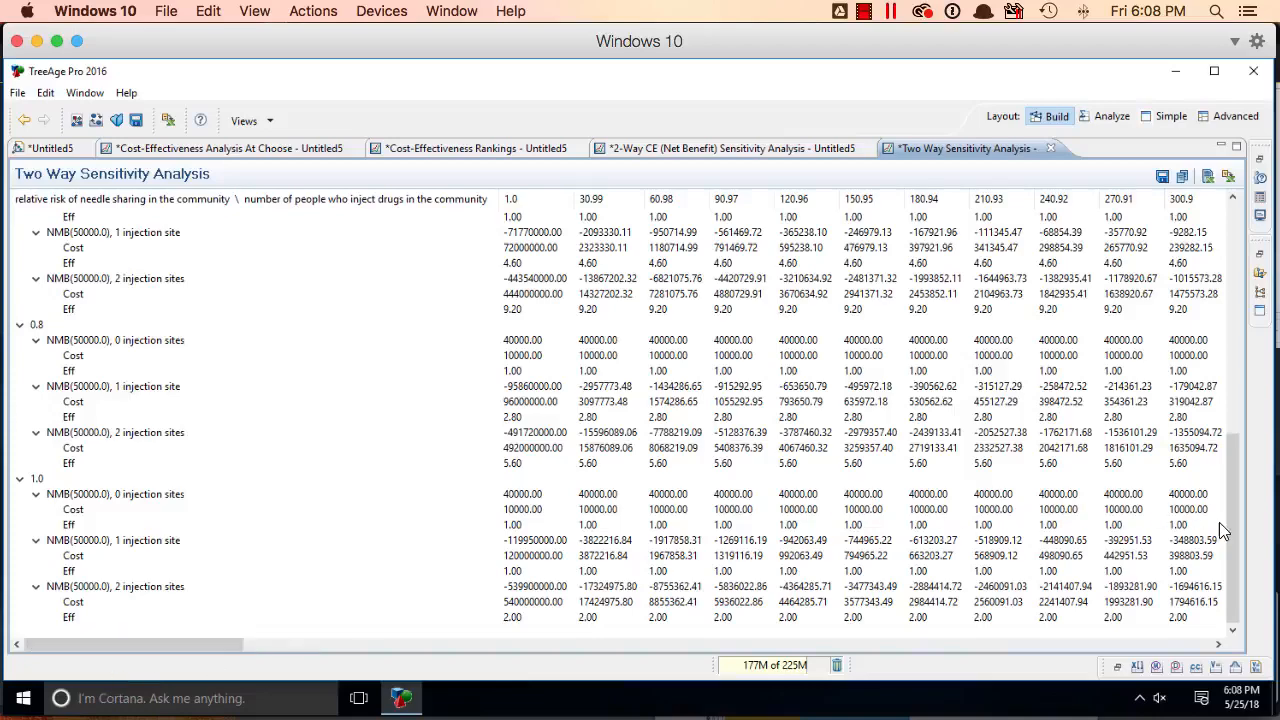
pyautogui.moveTo(1230, 591); pyautogui.dragTo(1222, 339)
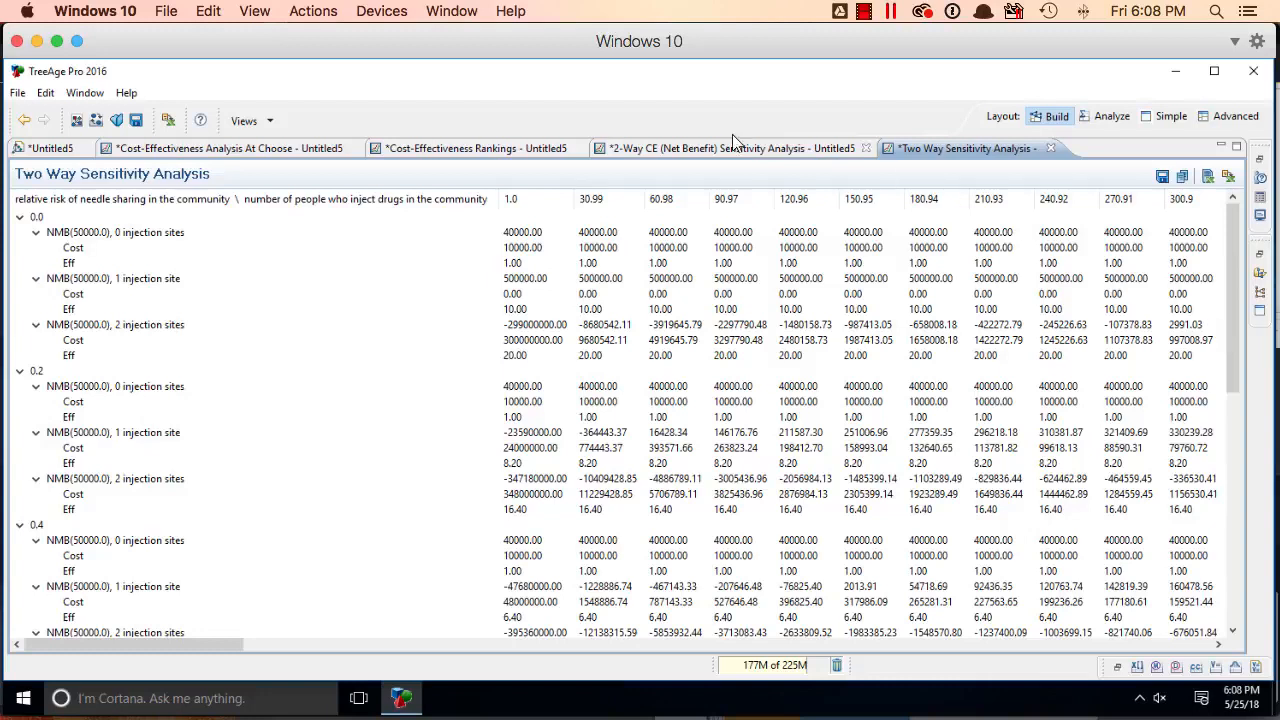
pyautogui.click(674, 149)
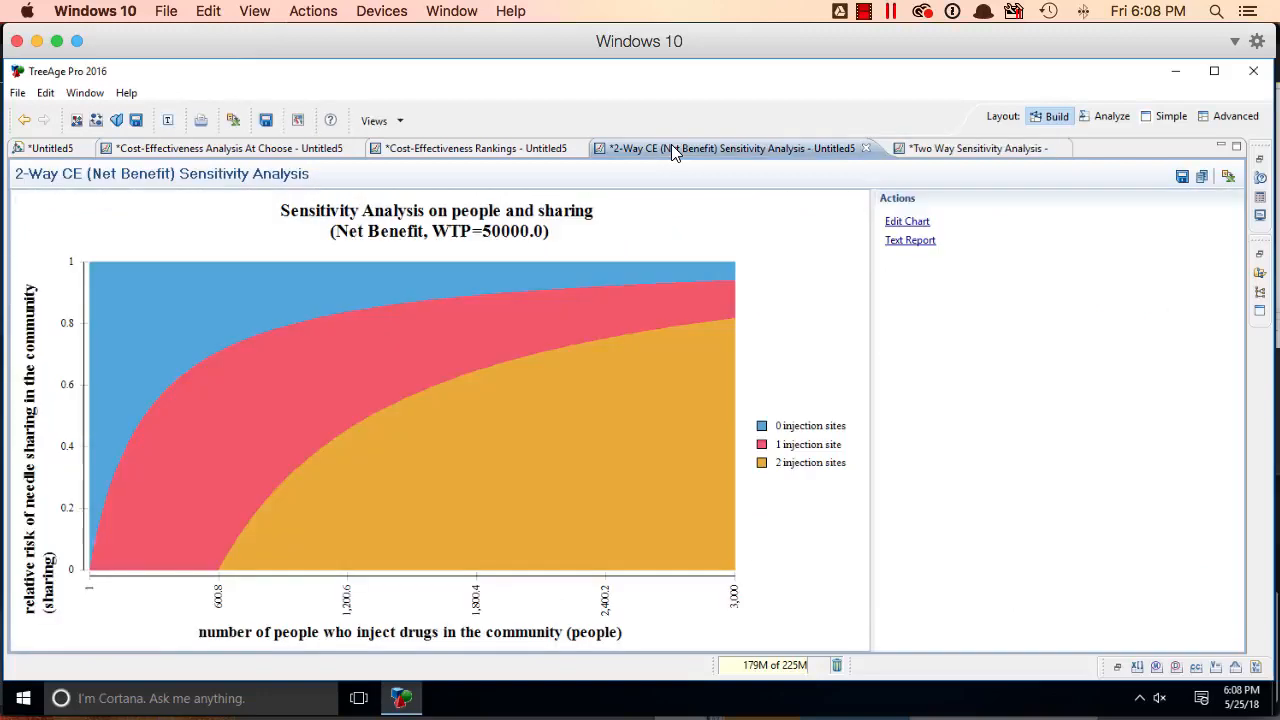